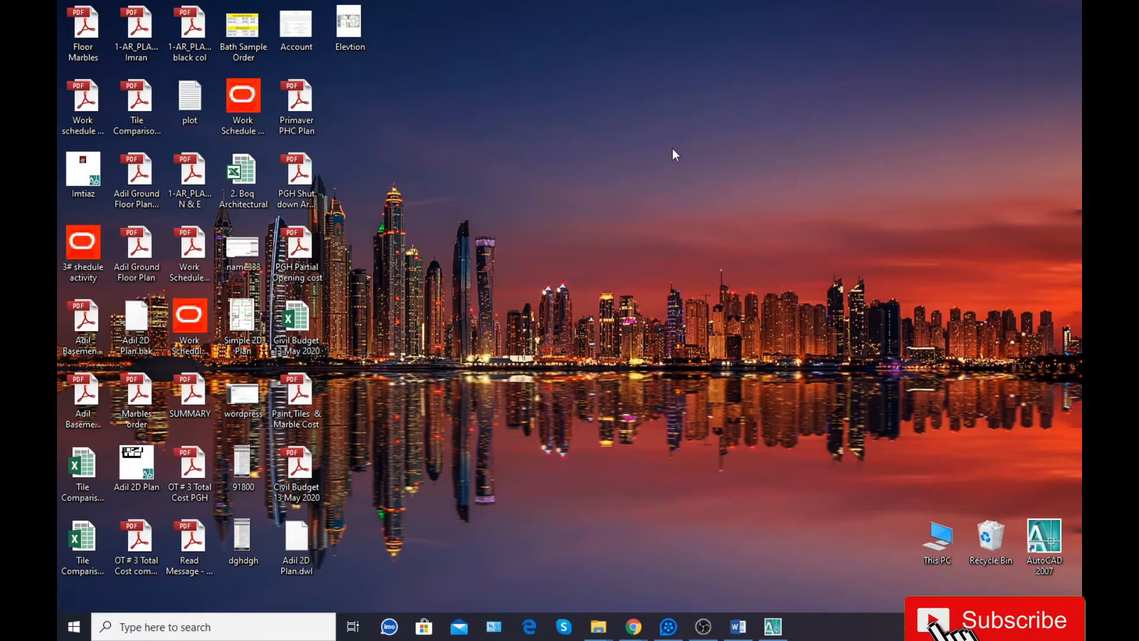
pyautogui.rightClick(672, 149)
pyautogui.click(695, 188)
pyautogui.rightClick(663, 143)
pyautogui.click(700, 184)
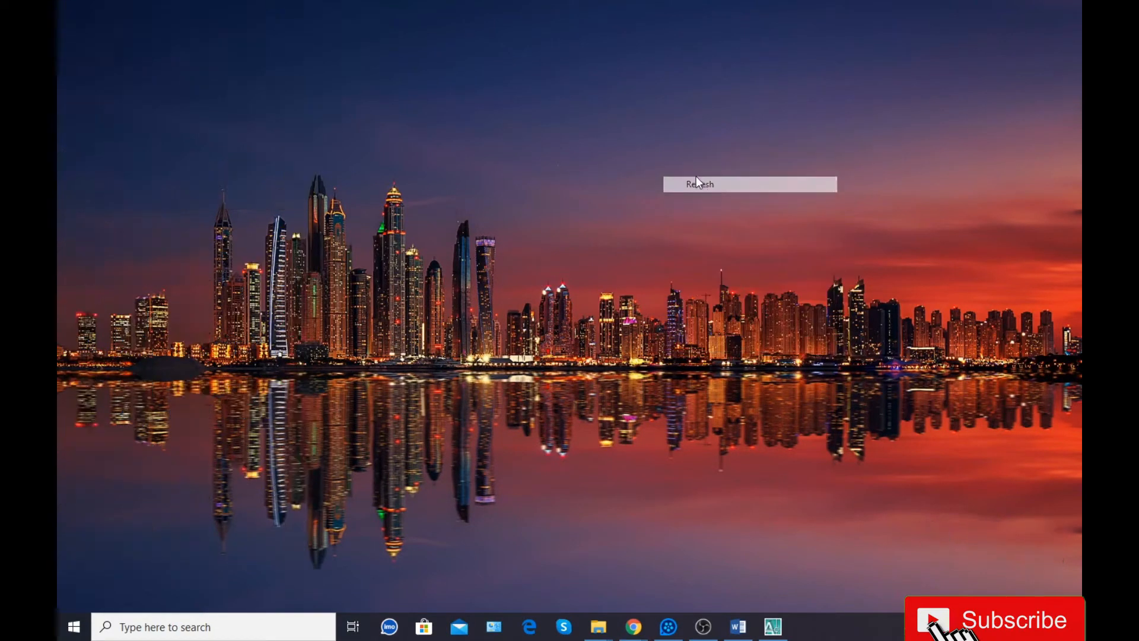
pyautogui.rightClick(654, 152)
pyautogui.click(692, 194)
pyautogui.rightClick(593, 124)
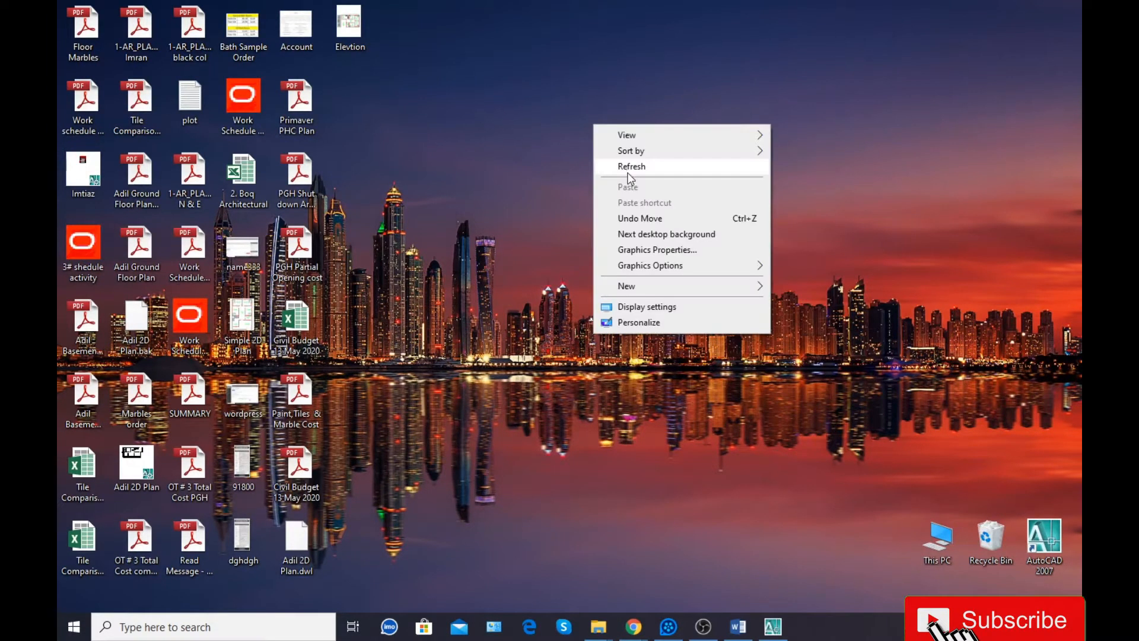
pyautogui.click(632, 169)
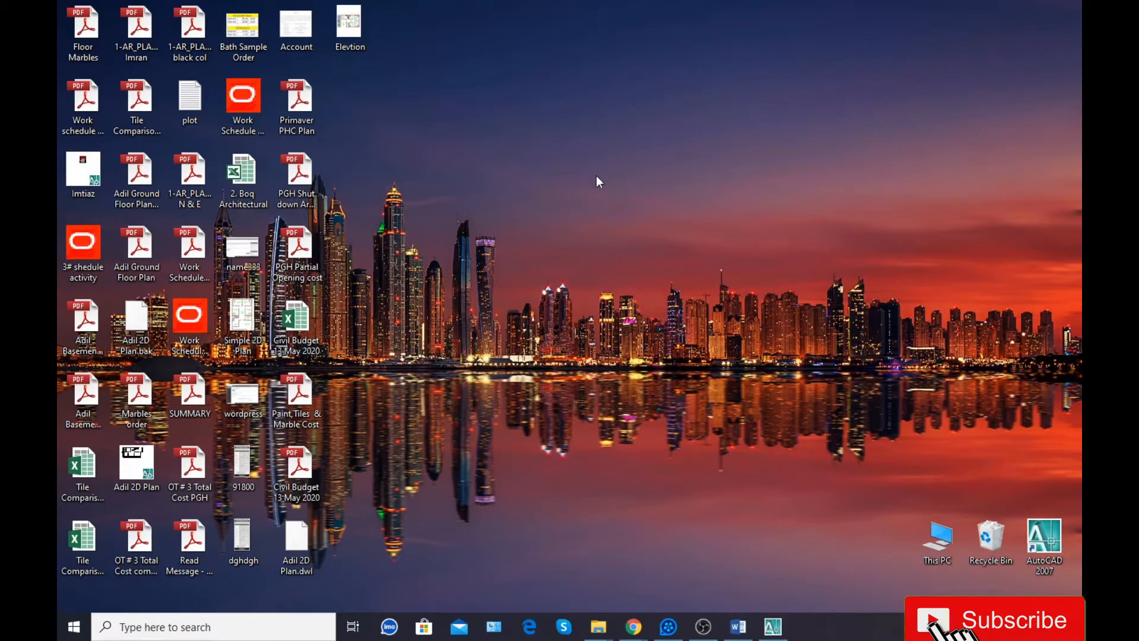
# - Switch to the Word document, review the Lesson # 63 topics on doors and windows, and minimize it
pyautogui.click(747, 633)
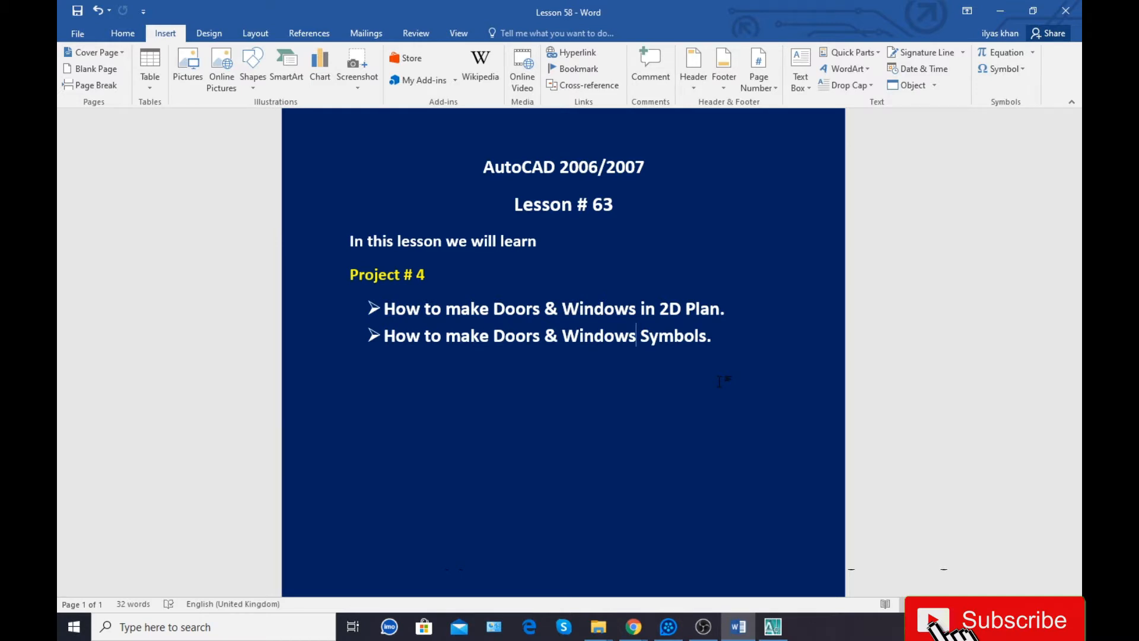
pyautogui.press('End')
pyautogui.click(1000, 10)
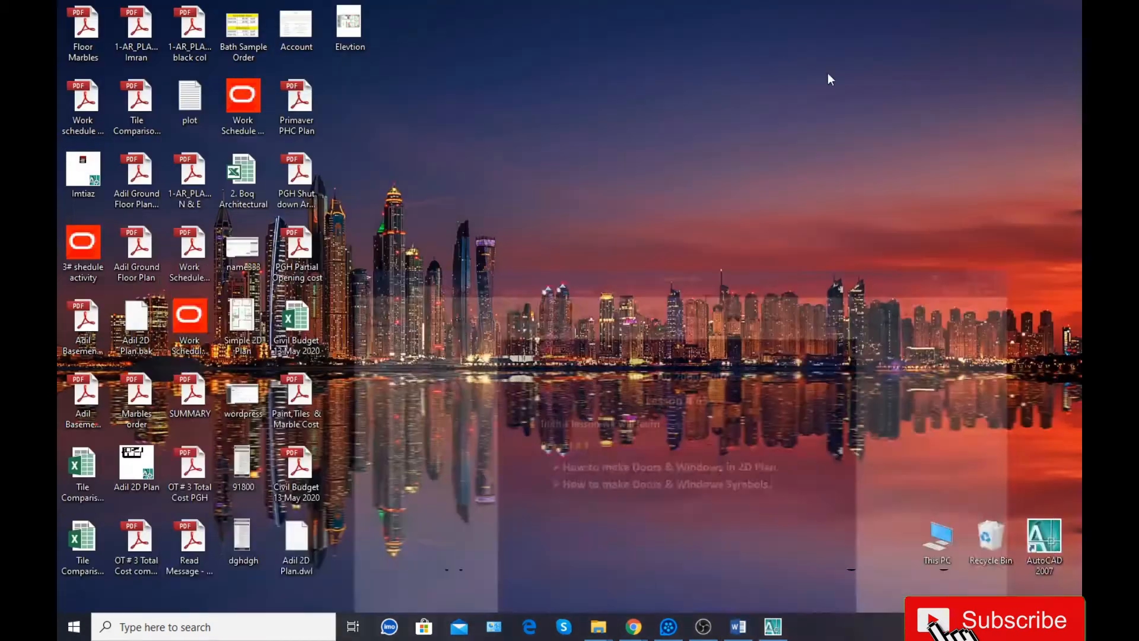
pyautogui.rightClick(689, 73)
pyautogui.click(740, 116)
pyautogui.rightClick(633, 116)
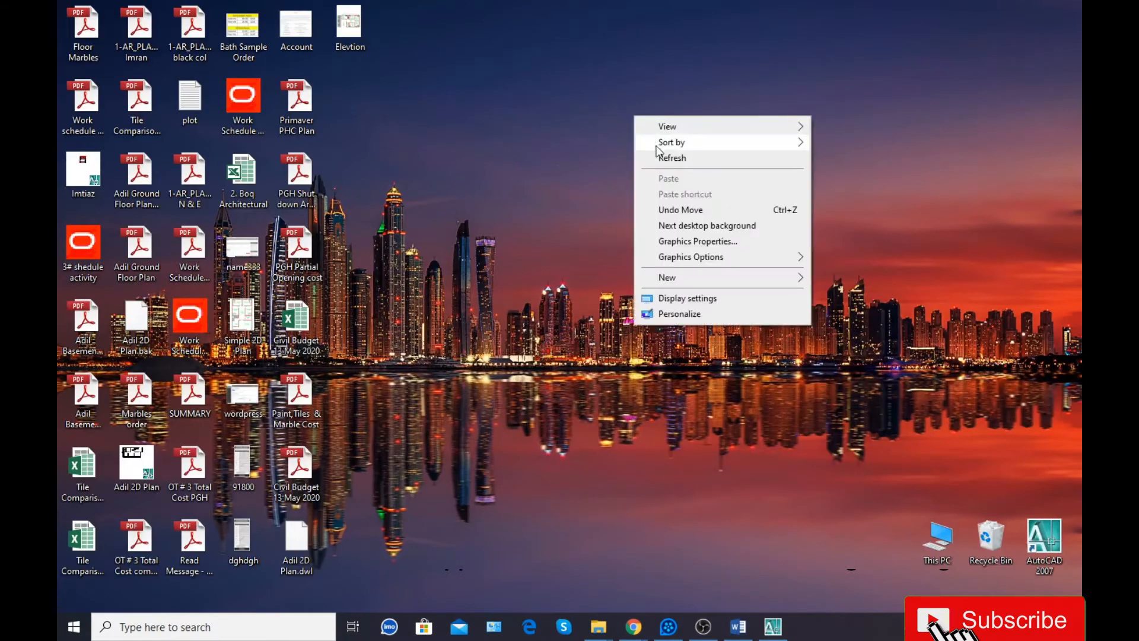
pyautogui.click(656, 156)
pyautogui.rightClick(581, 149)
pyautogui.click(623, 191)
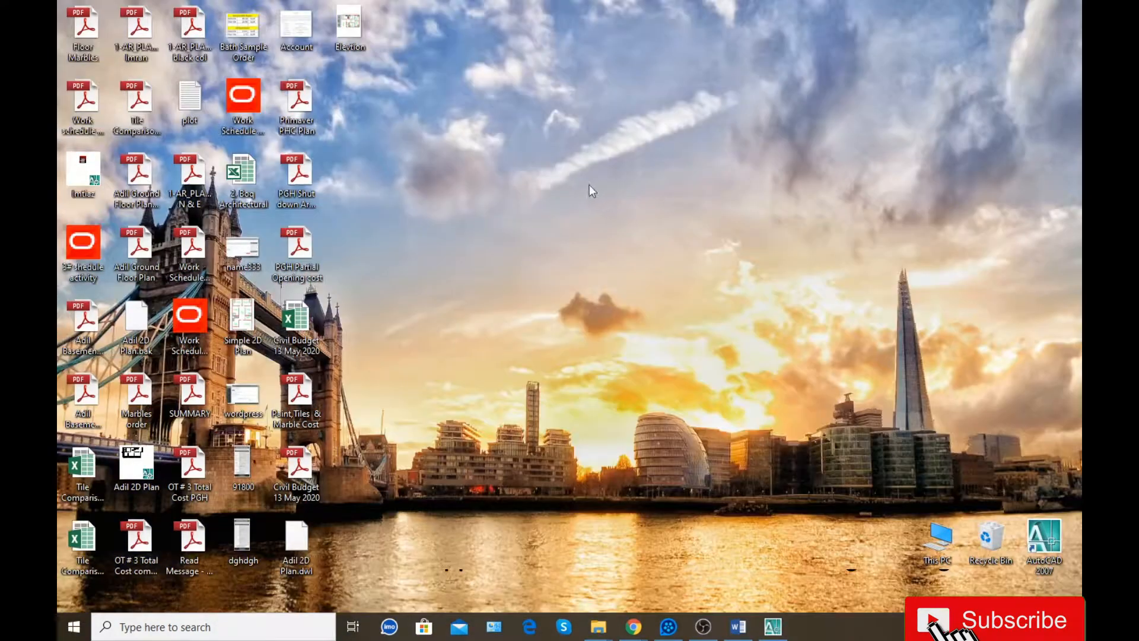
pyautogui.rightClick(570, 191)
pyautogui.click(653, 232)
pyautogui.rightClick(600, 102)
pyautogui.click(629, 145)
# - Switch to AutoCAD and draw a vertical line across the outer top wall from the midpoint of the upper-left room's inner wall line
pyautogui.click(773, 627)
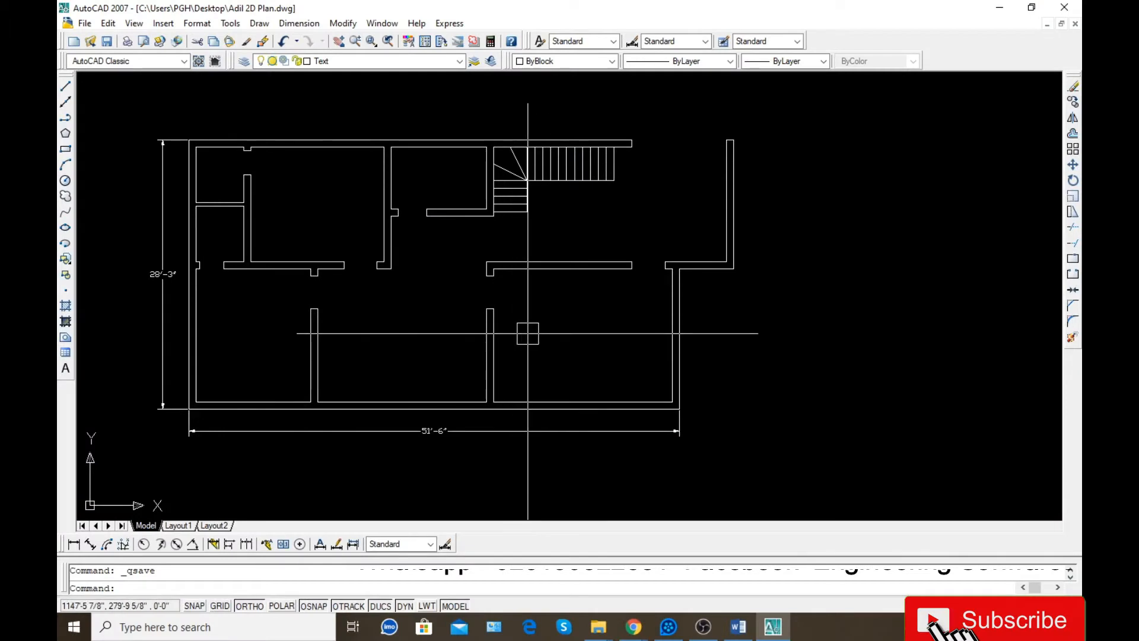
pyautogui.scroll(5, 201, 140)
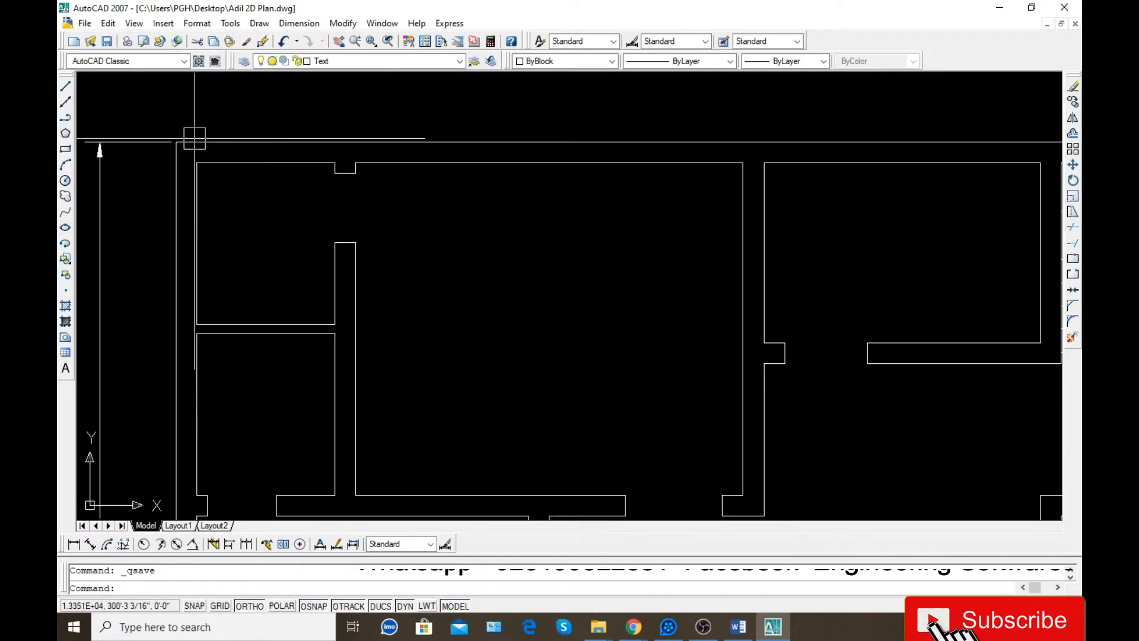
pyautogui.press('l')
pyautogui.press('Return')
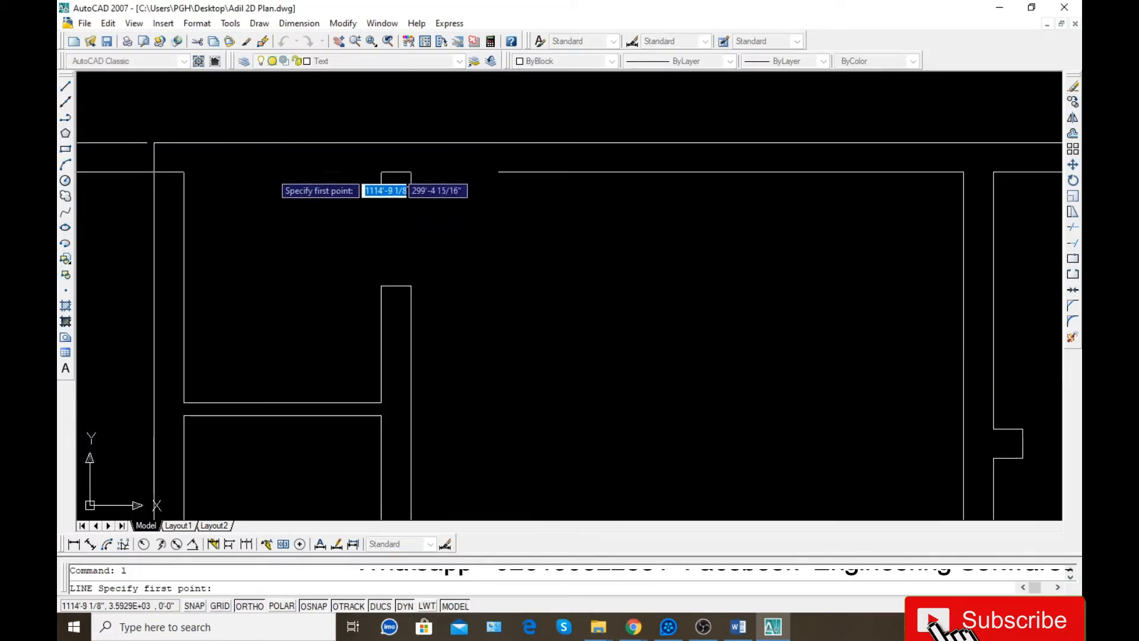
pyautogui.click(283, 172)
pyautogui.click(283, 107)
pyautogui.press('Return')
# - Offset the vertical line 1'-6" to both sides and erase the original centre line
pyautogui.press('o')
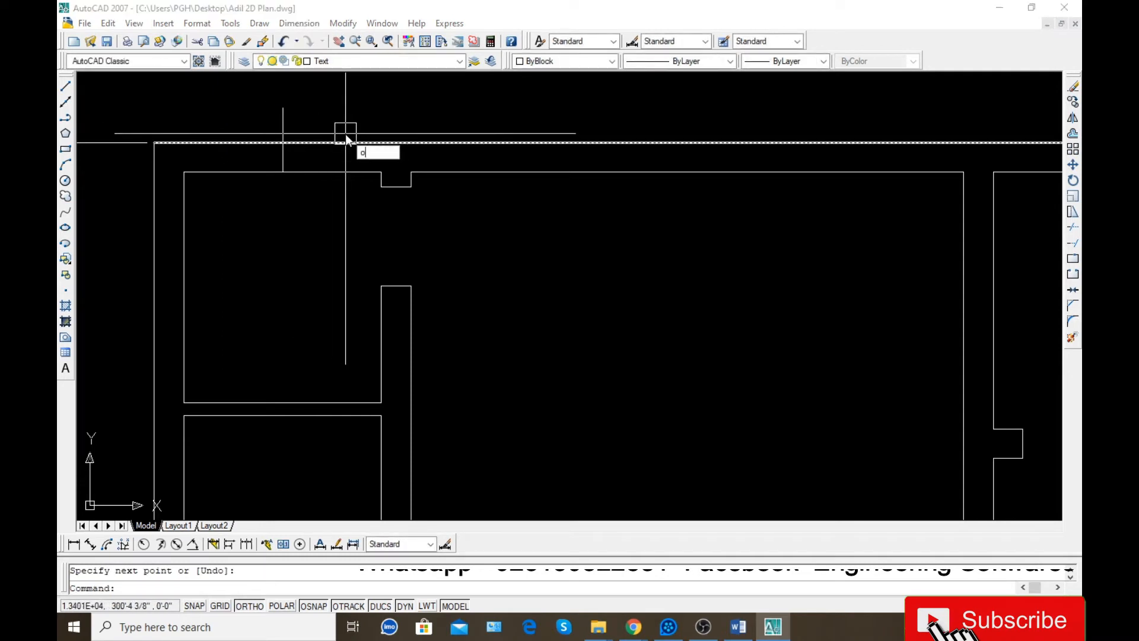
pyautogui.press('Return')
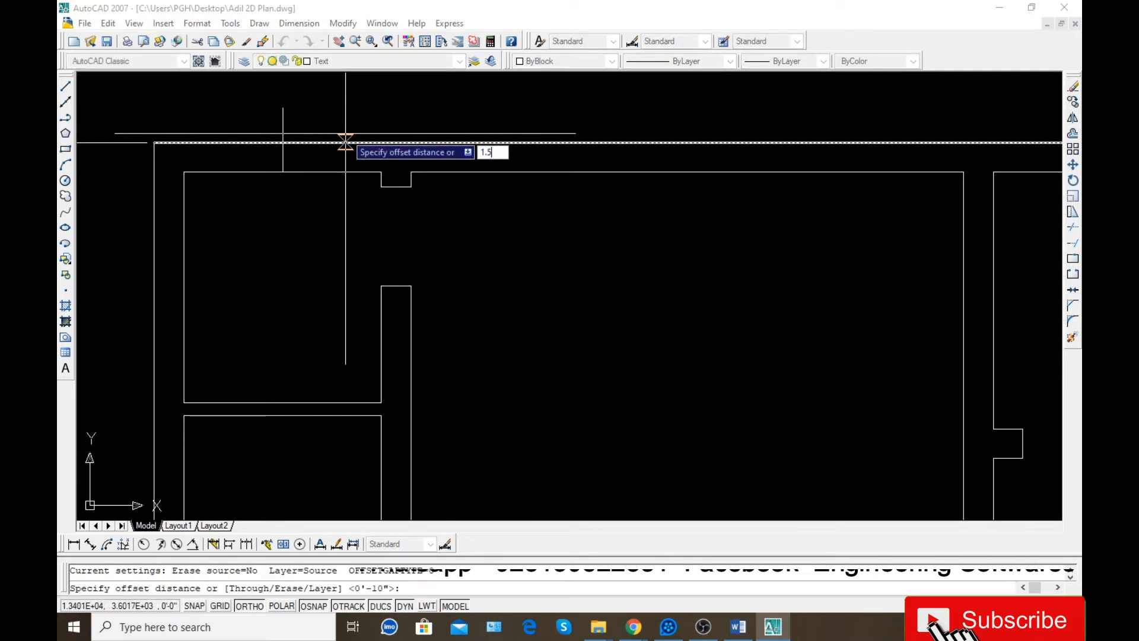
pyautogui.press('Return')
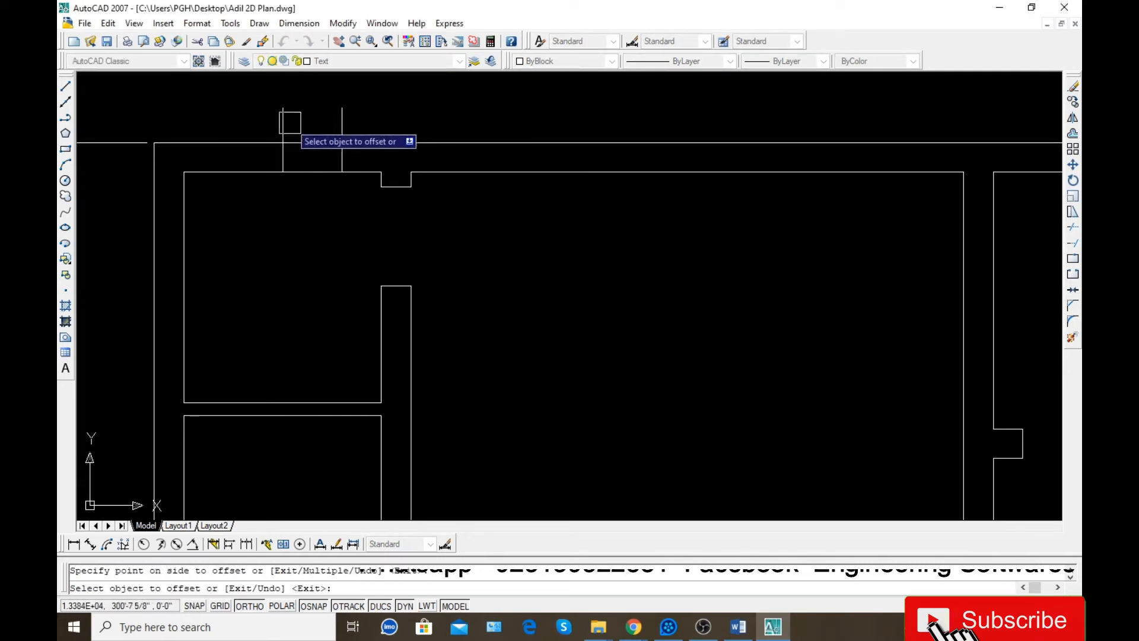
pyautogui.press('Escape')
pyautogui.click(283, 116)
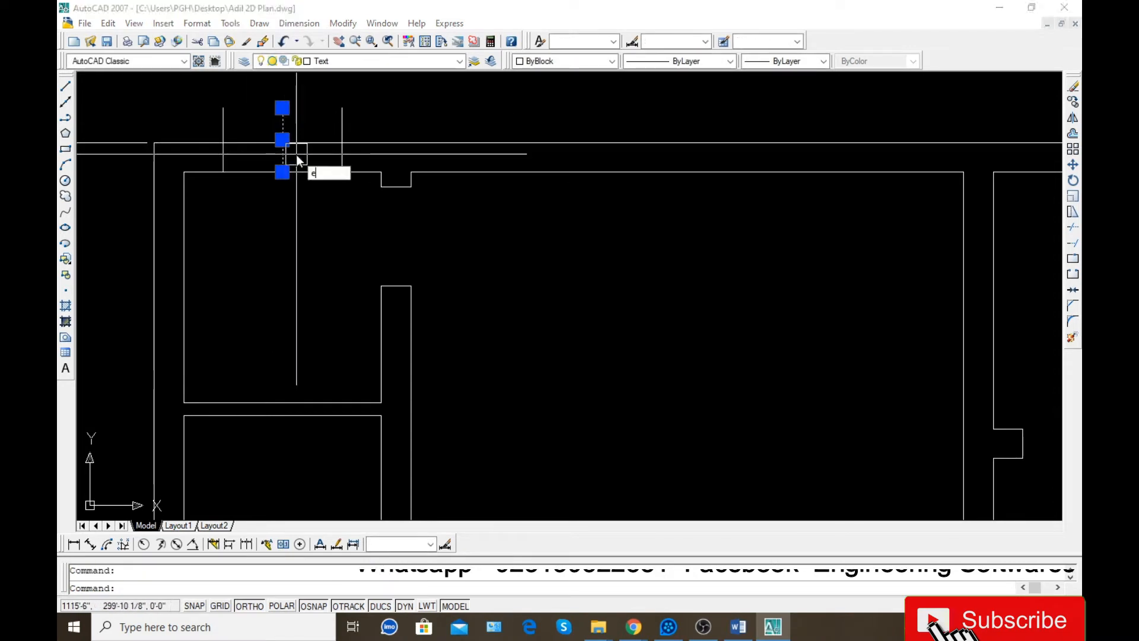
pyautogui.press('Delete')
# - Trim the top wall between the two offset lines and cut off their ends beyond the wall to form the window opening
pyautogui.write('tr')
pyautogui.press('Return')
pyautogui.press('Return')
pyautogui.click(281, 166)
pyautogui.click(281, 142)
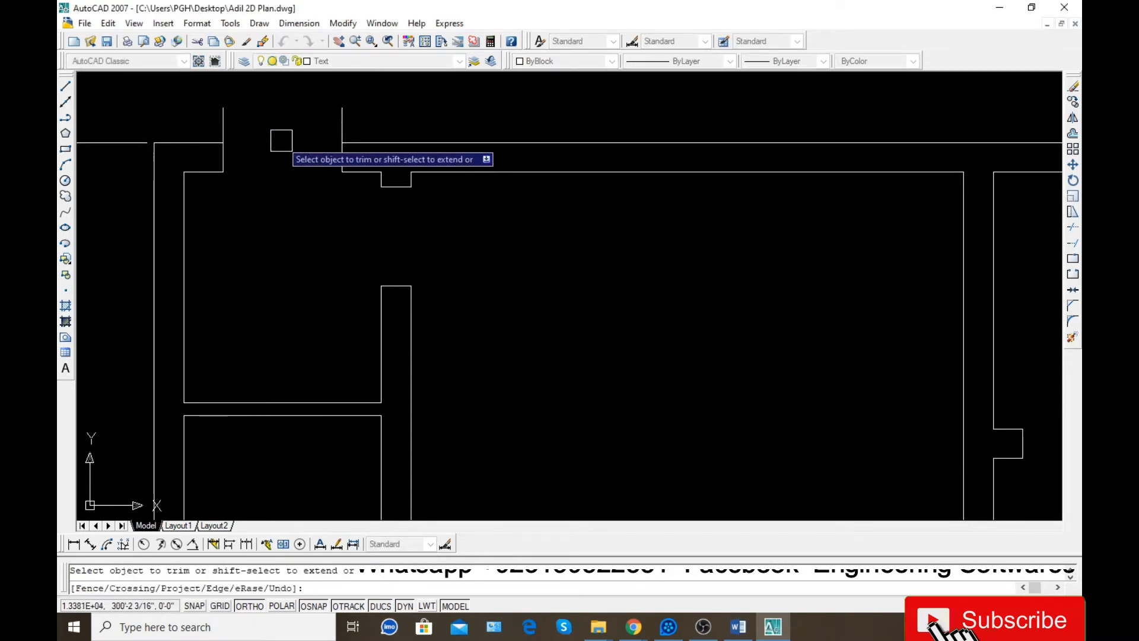
pyautogui.click(345, 128)
pyautogui.click(224, 122)
pyautogui.press('Escape')
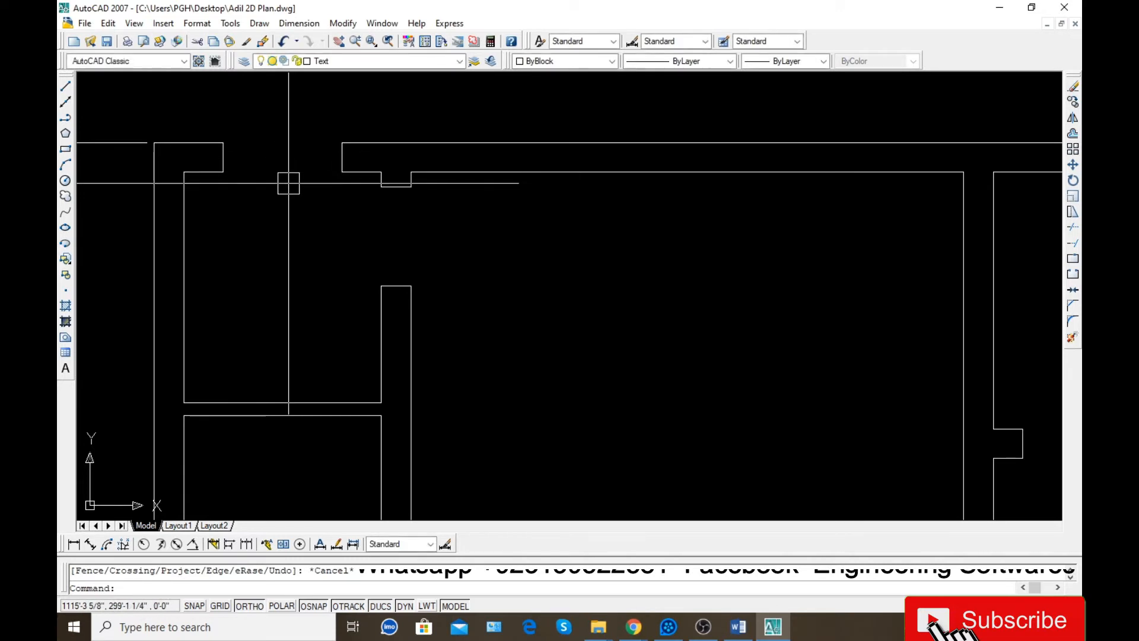
# - Draw three parallel window lines across the top wall opening, along its inner edge, middle and outer edge
pyautogui.write('l')
pyautogui.press('Return')
pyautogui.click(223, 172)
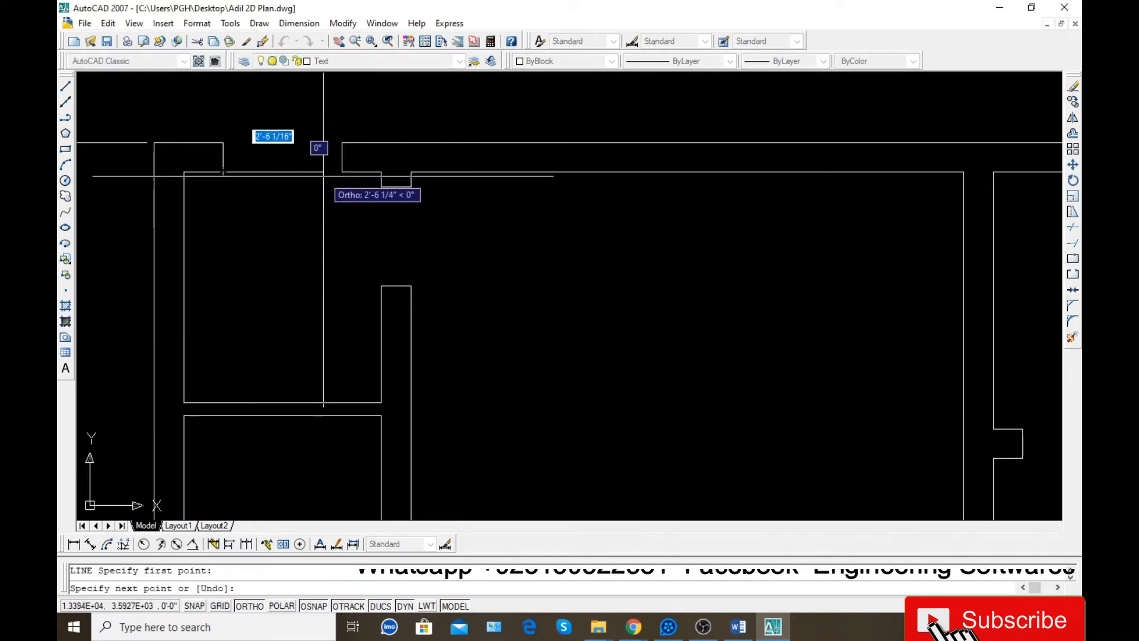
pyautogui.click(341, 172)
pyautogui.press('Return')
pyautogui.press('Return')
pyautogui.click(342, 157)
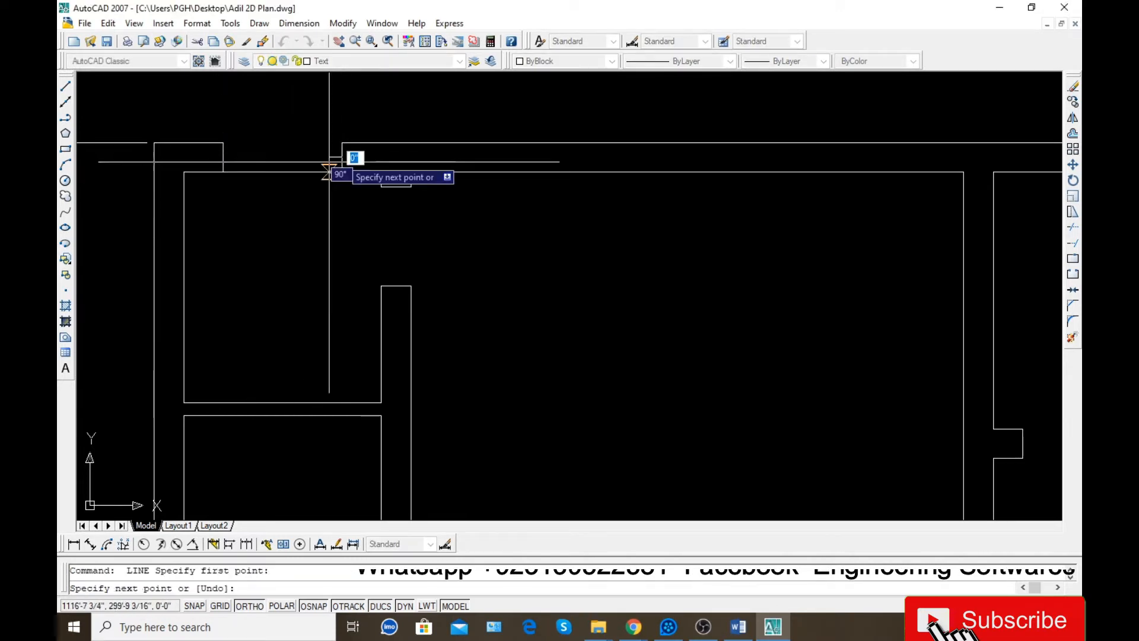
pyautogui.click(224, 157)
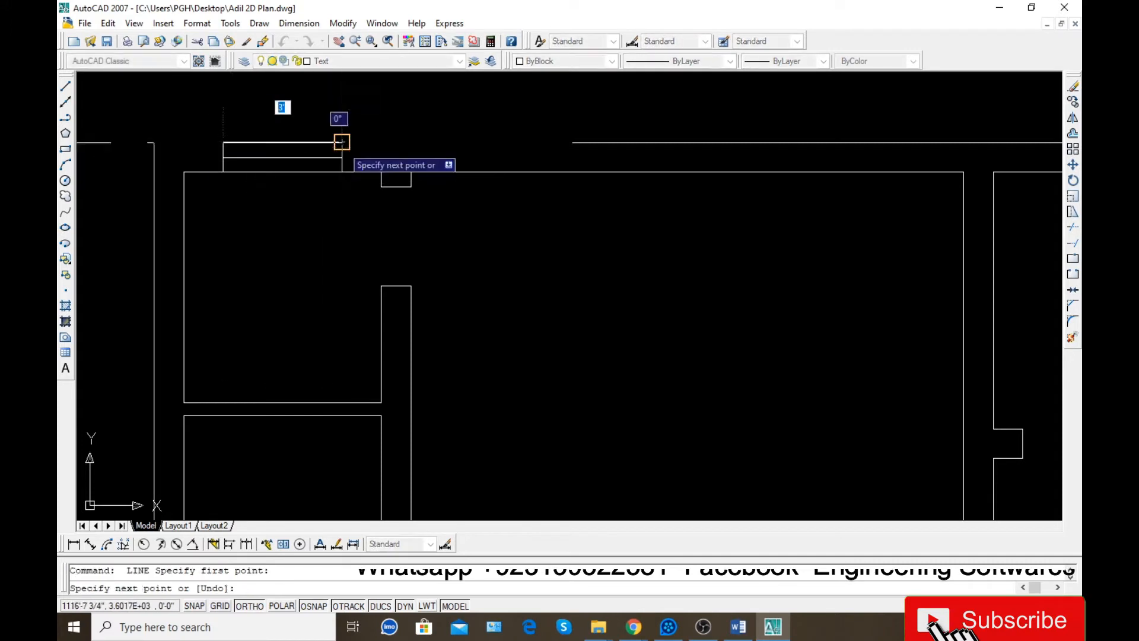
pyautogui.press('Return')
# - Change the colour of all the lines of the top wall window symbol to red
pyautogui.click(186, 127)
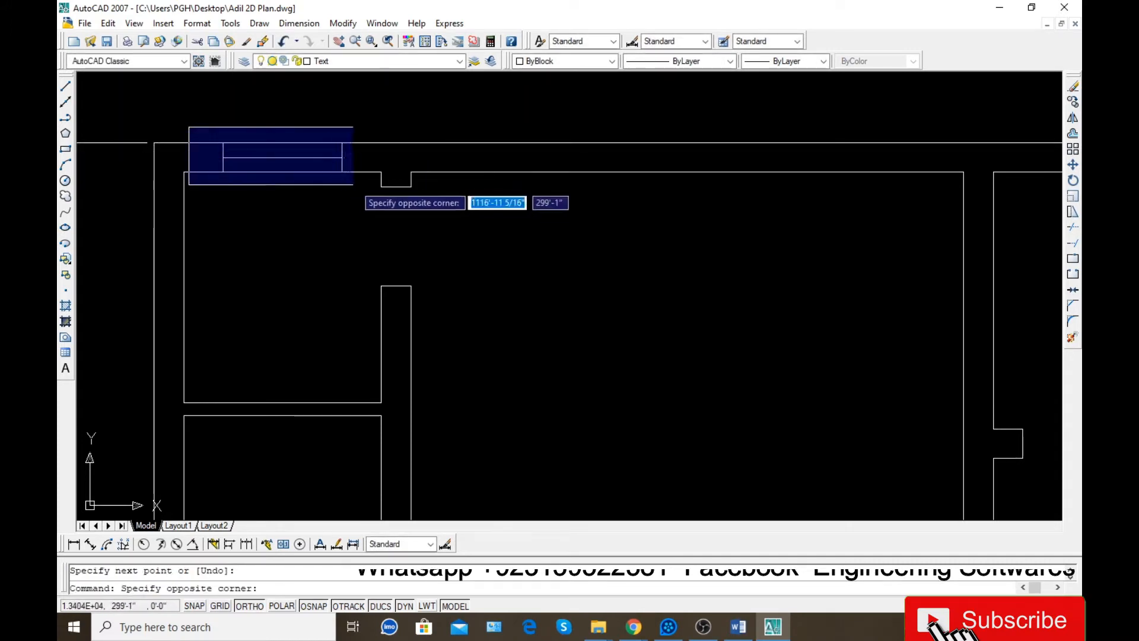
pyautogui.click(356, 182)
pyautogui.click(564, 61)
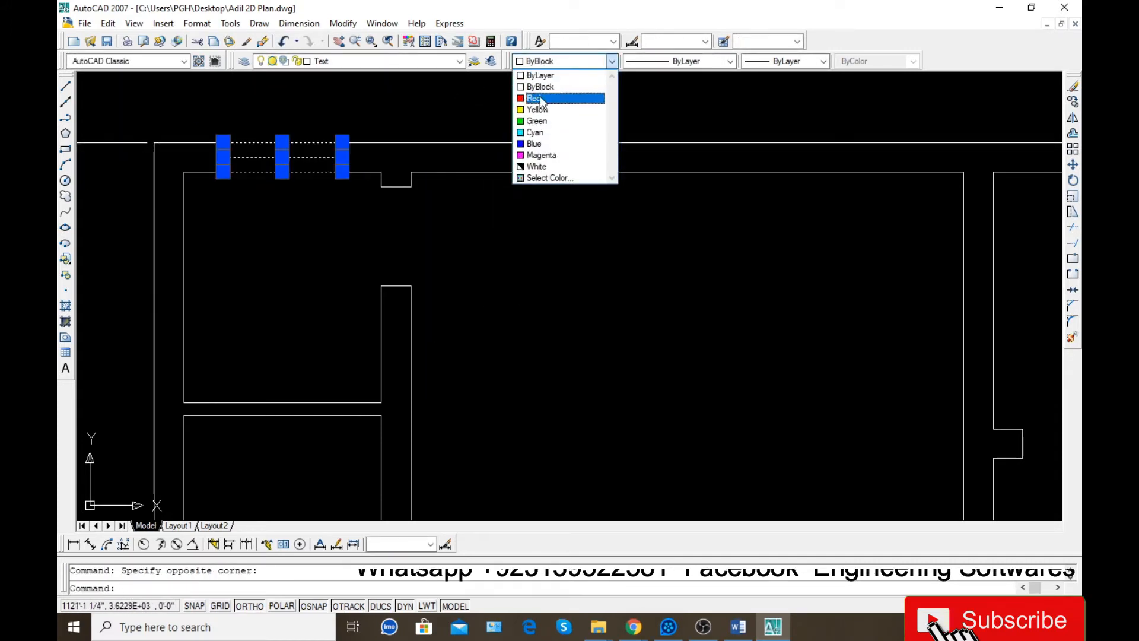
pyautogui.click(546, 95)
pyautogui.press('Escape')
# - Draw a horizontal line across the left outer wall from the midpoint of the upper-left room's inner wall line
pyautogui.scroll(-3, 207, 196)
pyautogui.scroll(2, 206, 196)
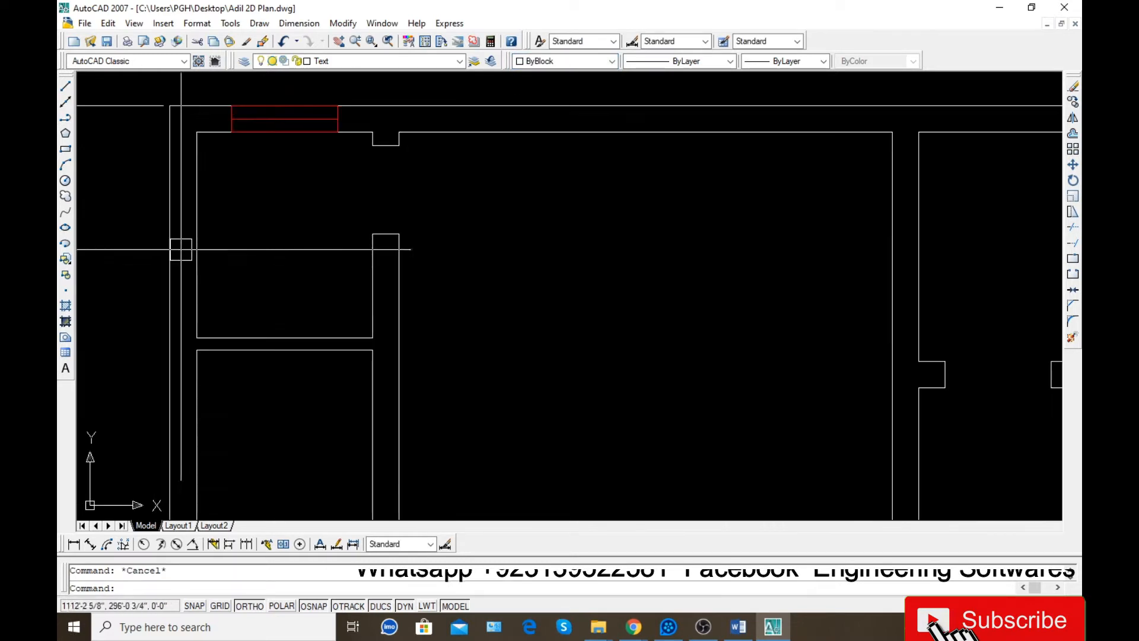
pyautogui.write('l')
pyautogui.press('Return')
pyautogui.click(196, 236)
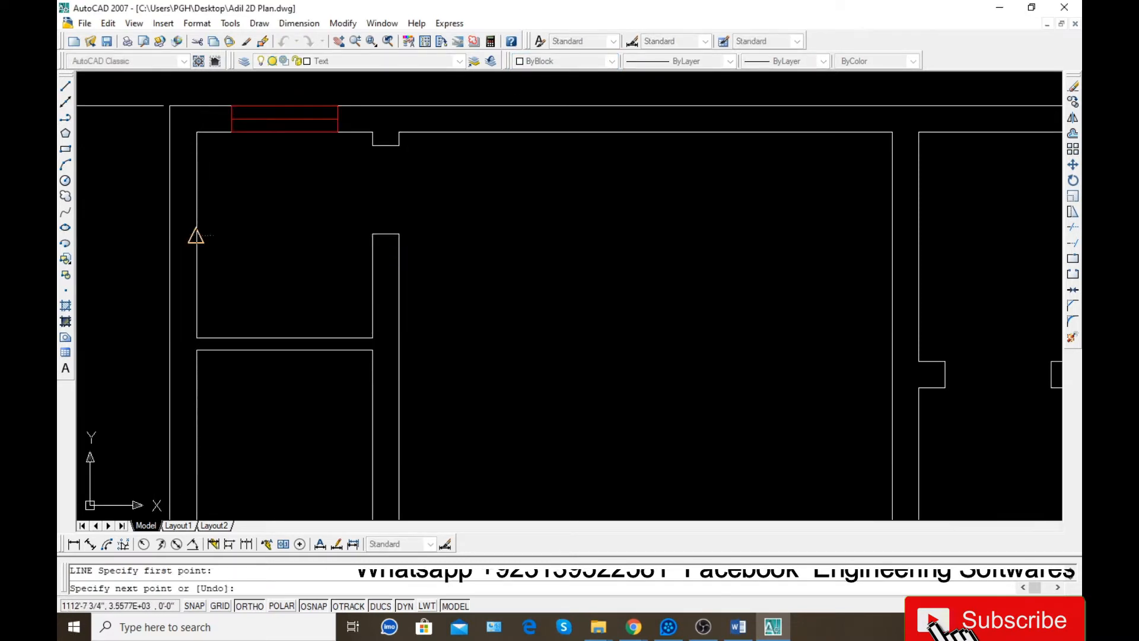
pyautogui.click(147, 235)
pyautogui.press('Return')
# - Offset the horizontal line 1'-6" to both sides and erase the original centre line
pyautogui.write('o')
pyautogui.press('Return')
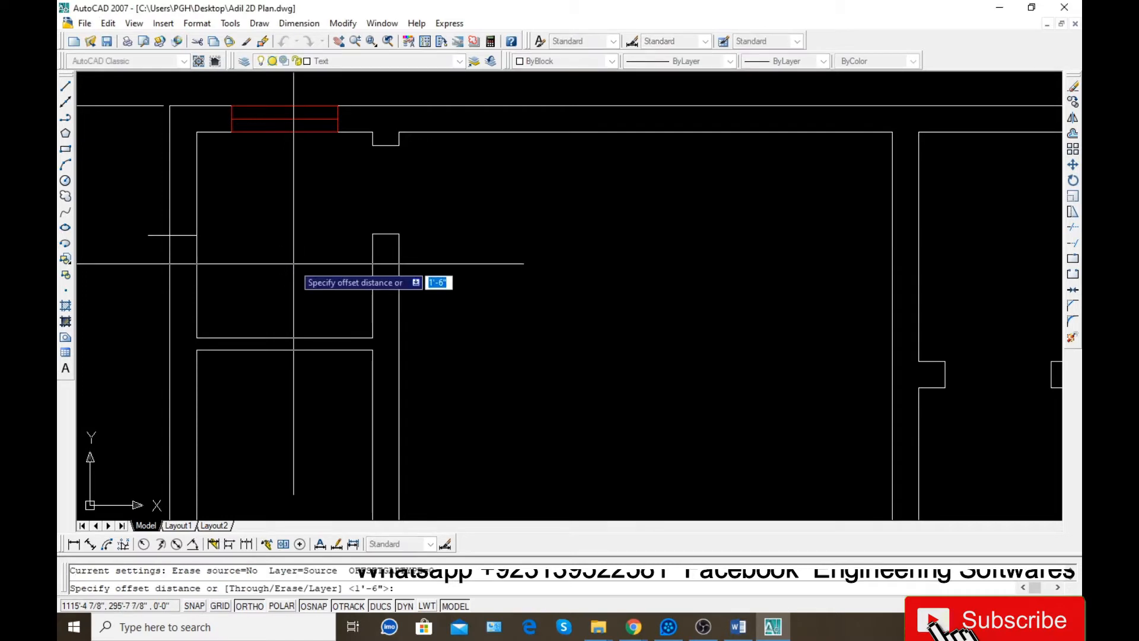
pyautogui.press('Return')
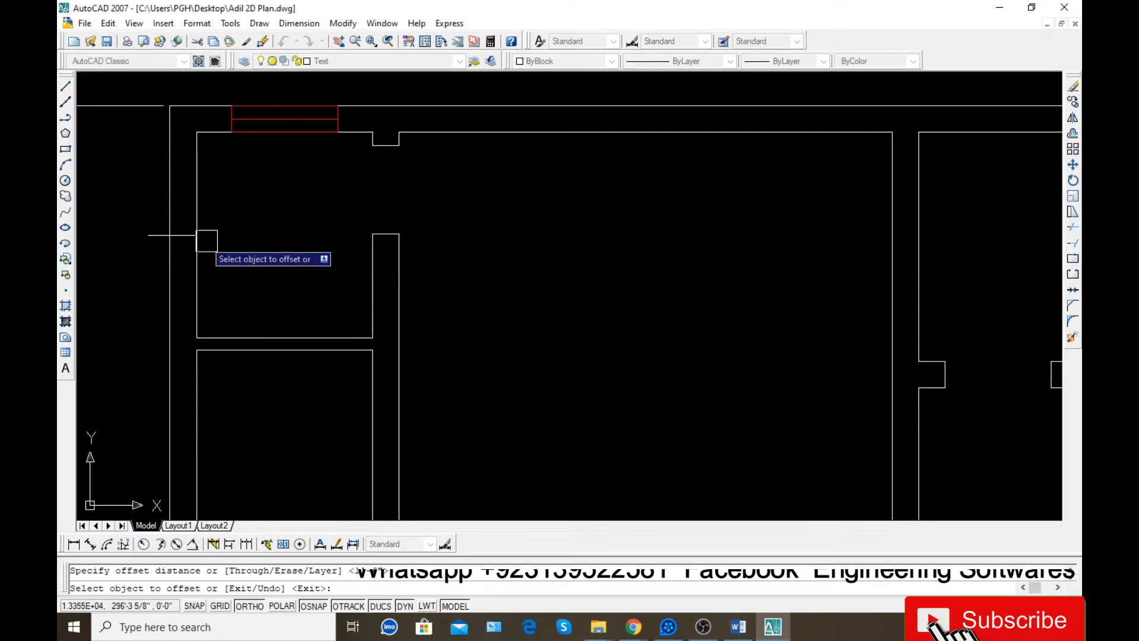
pyautogui.click(157, 235)
pyautogui.click(146, 262)
pyautogui.press('Return')
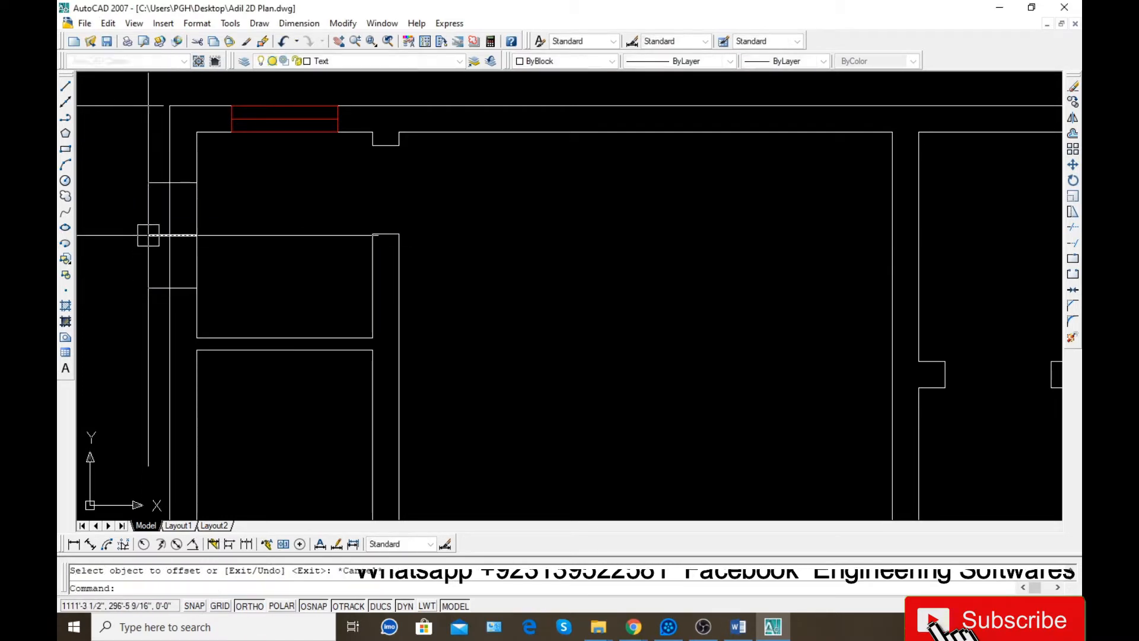
pyautogui.click(147, 235)
pyautogui.press('Delete')
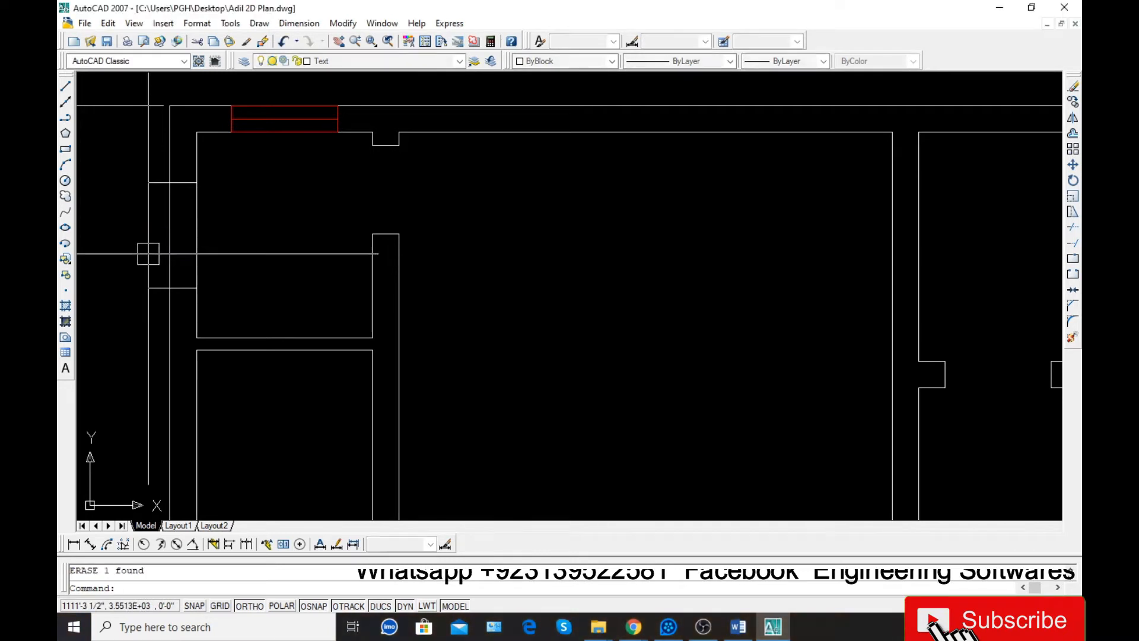
pyautogui.press('Escape')
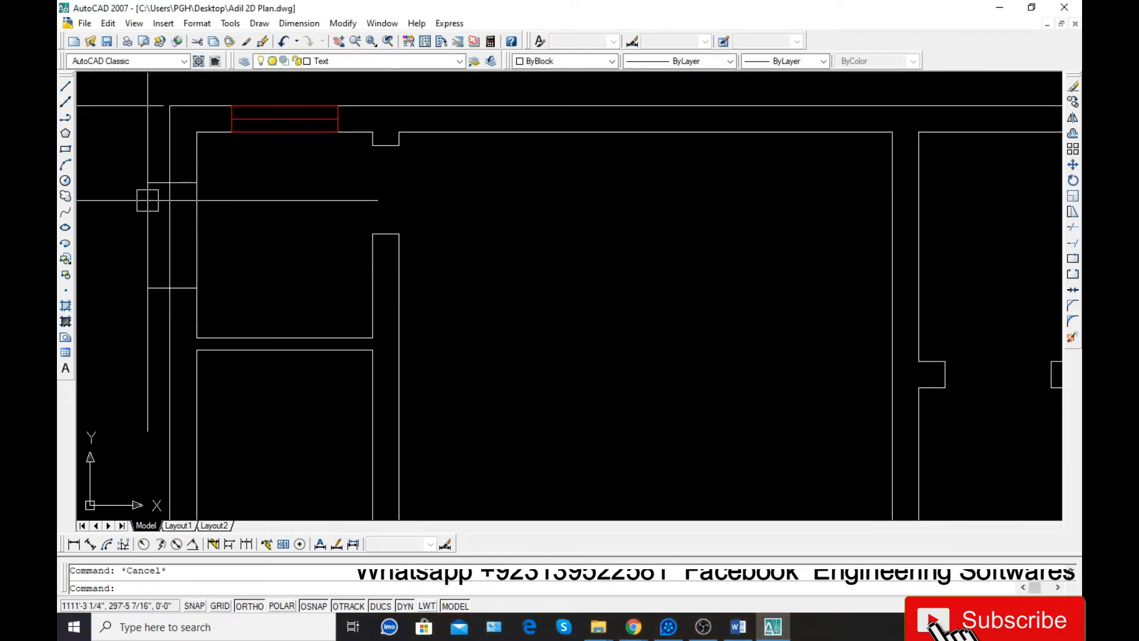
# - Move the two left wall opening lines down from the upper room's top-left inner corner to the matching corner of the room below
pyautogui.click(155, 182)
pyautogui.click(149, 288)
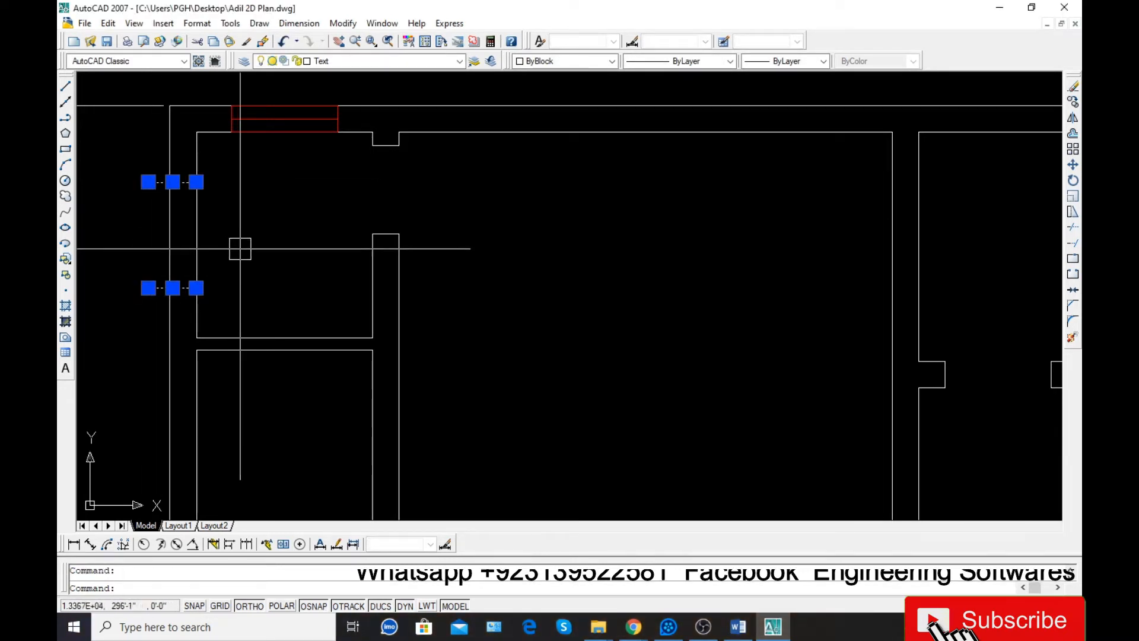
pyautogui.write('m')
pyautogui.press('Return')
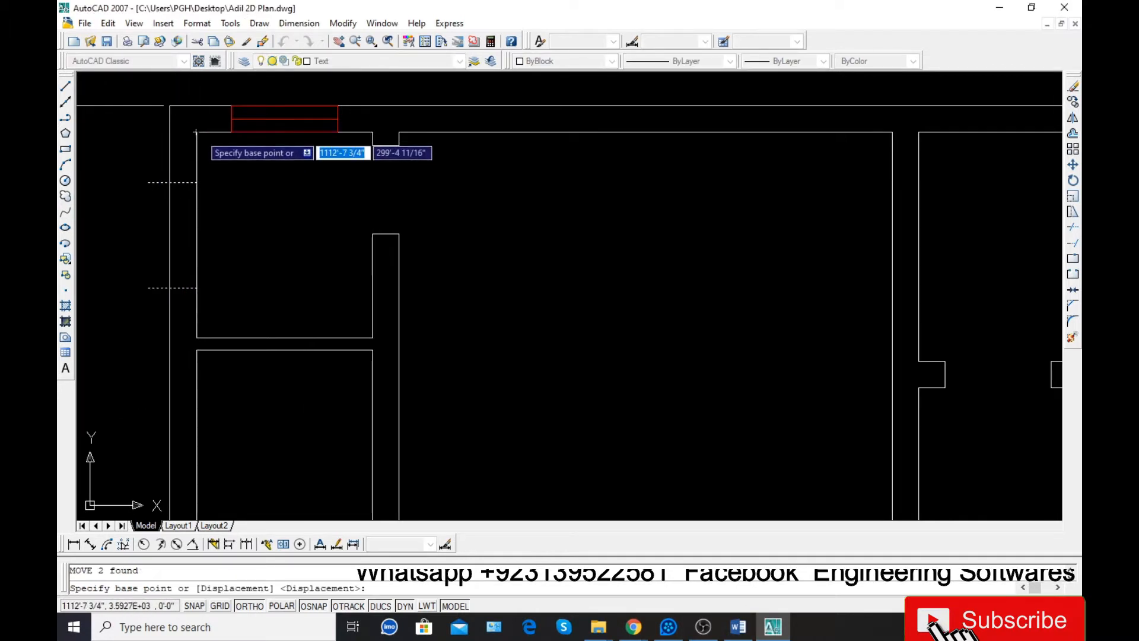
pyautogui.click(195, 132)
pyautogui.click(191, 349)
# - Trim the ends of the two moved lines beyond the left wall and remove the wall lines between them to open the window
pyautogui.scroll(-2, 191, 349)
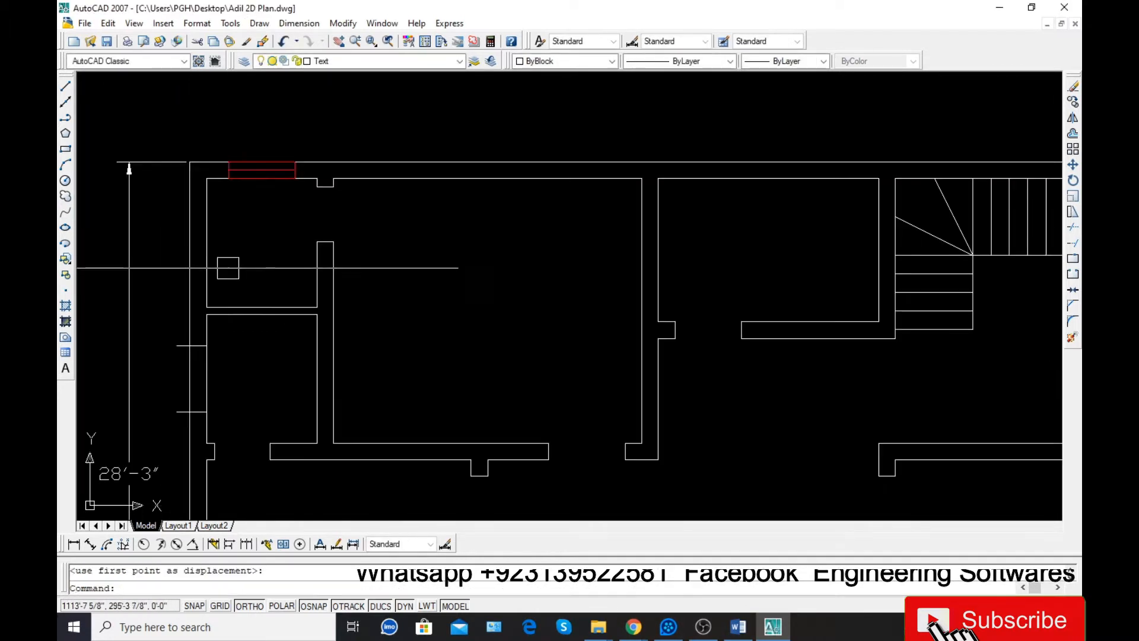
pyautogui.scroll(4, 186, 427)
pyautogui.write('tr')
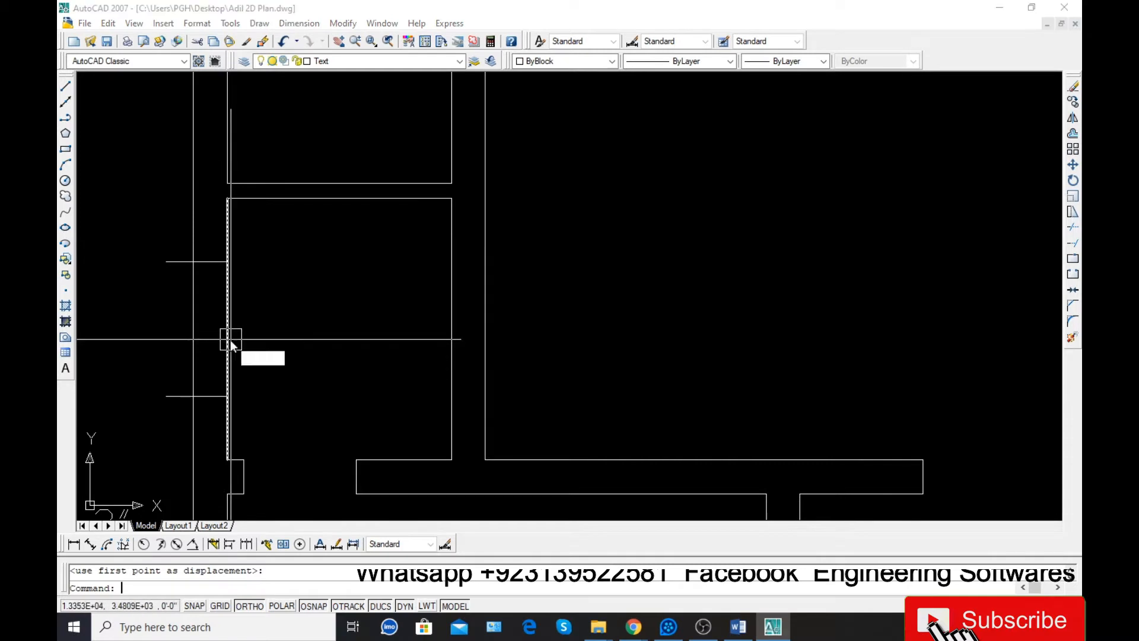
pyautogui.press('Return')
pyautogui.press('Return')
pyautogui.click(173, 396)
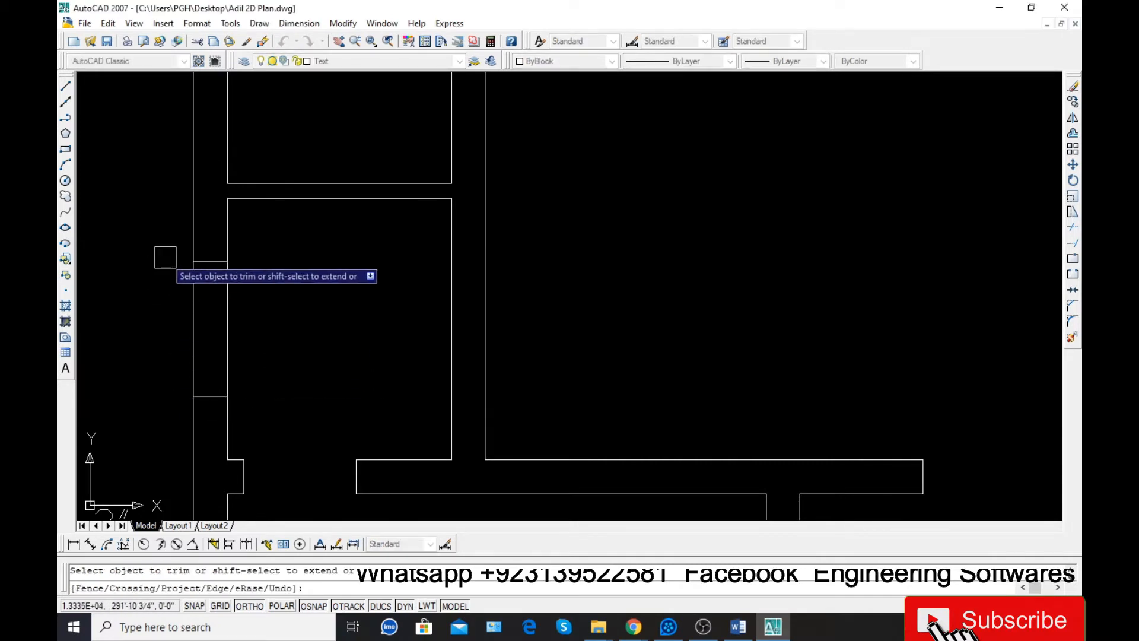
pyautogui.click(169, 261)
pyautogui.click(267, 348)
pyautogui.click(171, 328)
pyautogui.press('Return')
# - Draw the inner, middle and outer vertical window lines across the opening in the left outer wall
pyautogui.write('l')
pyautogui.press('Return')
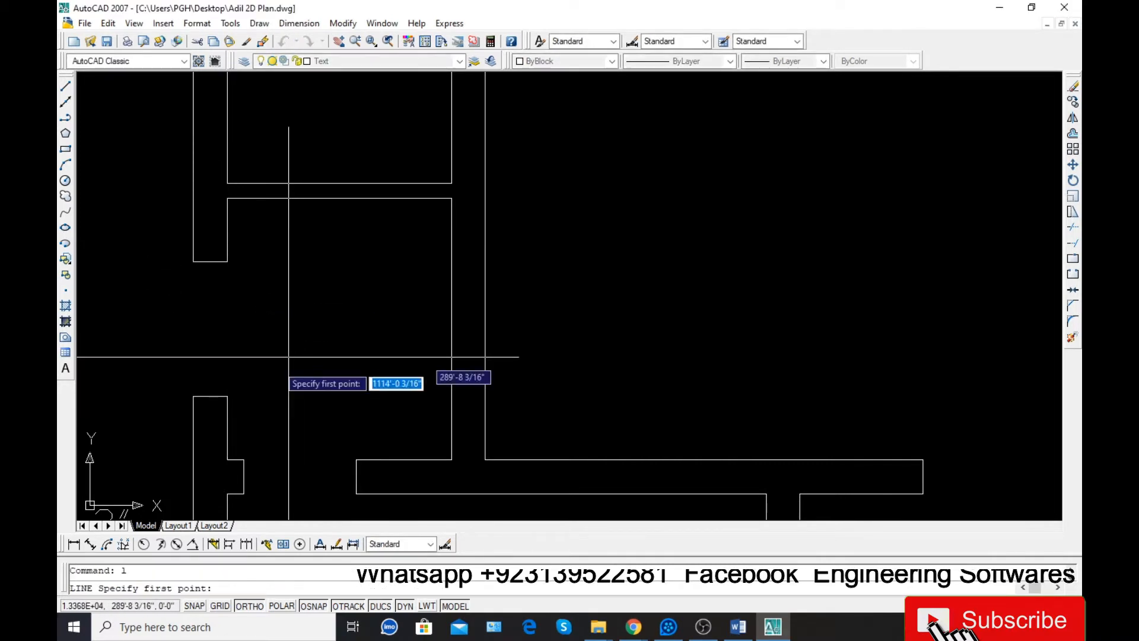
pyautogui.click(227, 397)
pyautogui.click(227, 262)
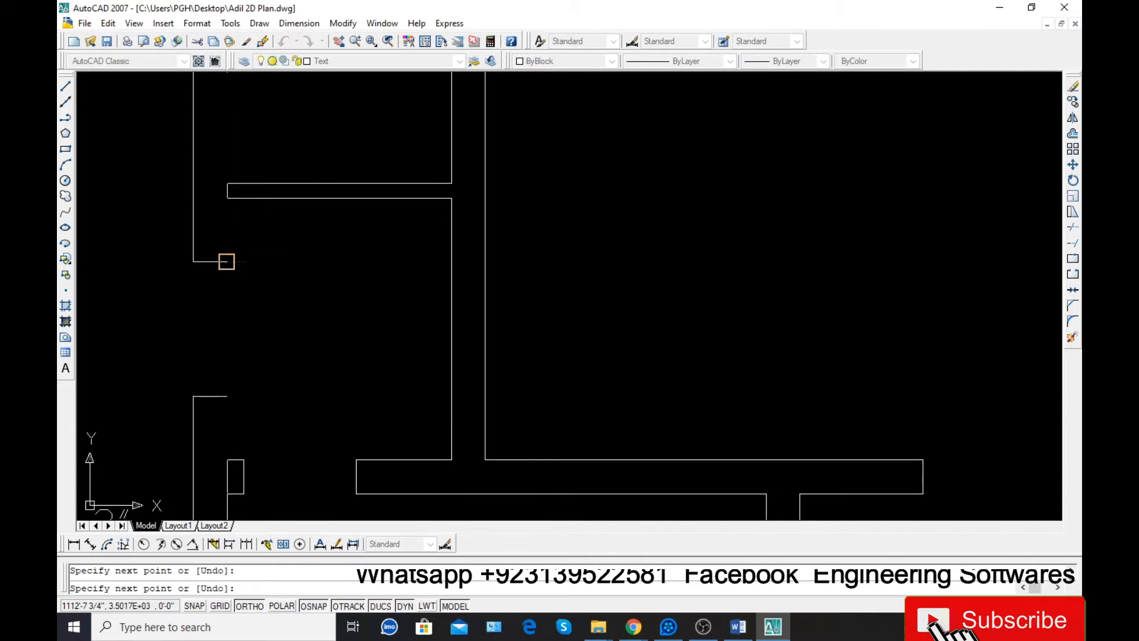
pyautogui.press('space')
pyautogui.press('space')
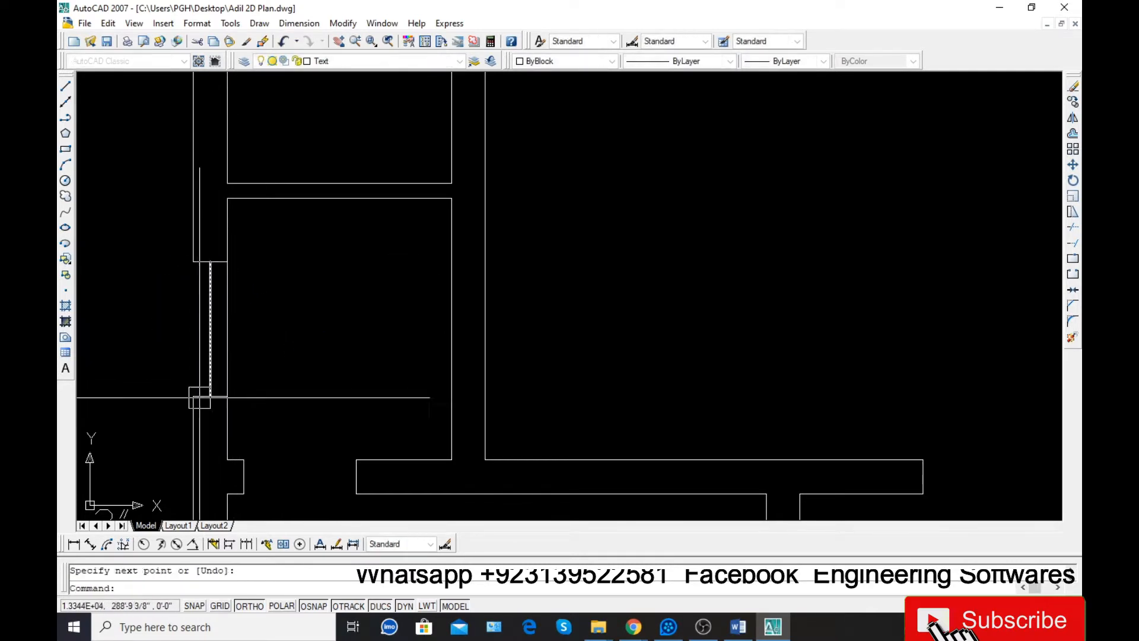
pyautogui.click(193, 396)
pyautogui.click(193, 262)
pyautogui.press('space')
# - Set the colour of the left wall's window lines to Red
pyautogui.click(164, 241)
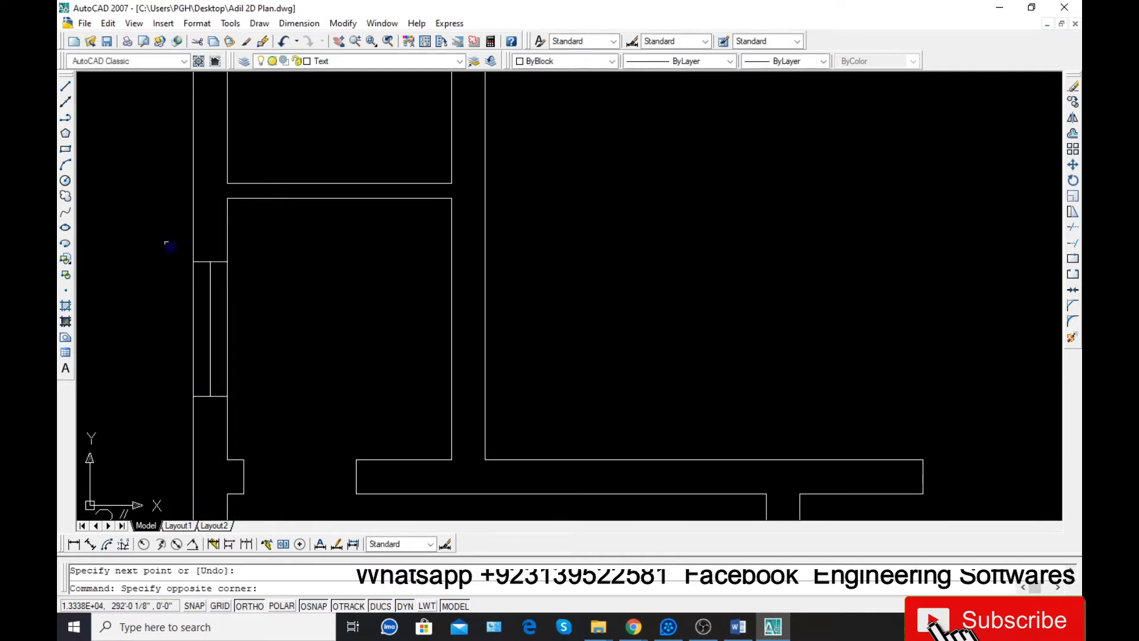
pyautogui.click(275, 409)
pyautogui.click(560, 61)
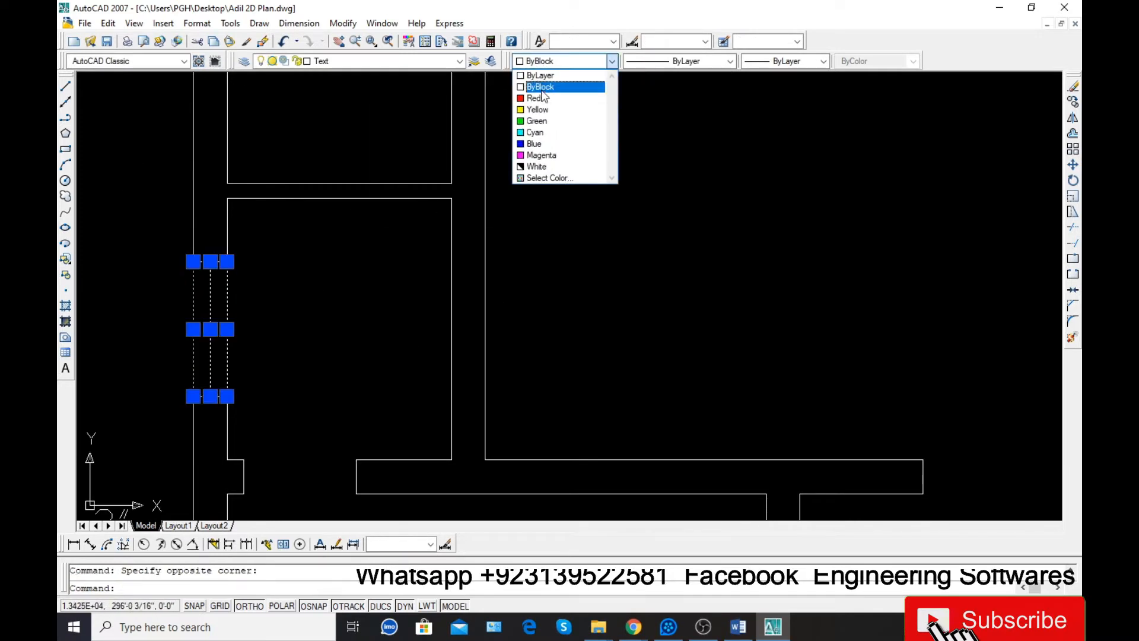
pyautogui.click(542, 98)
pyautogui.press('Escape')
pyautogui.scroll(-5, 273, 267)
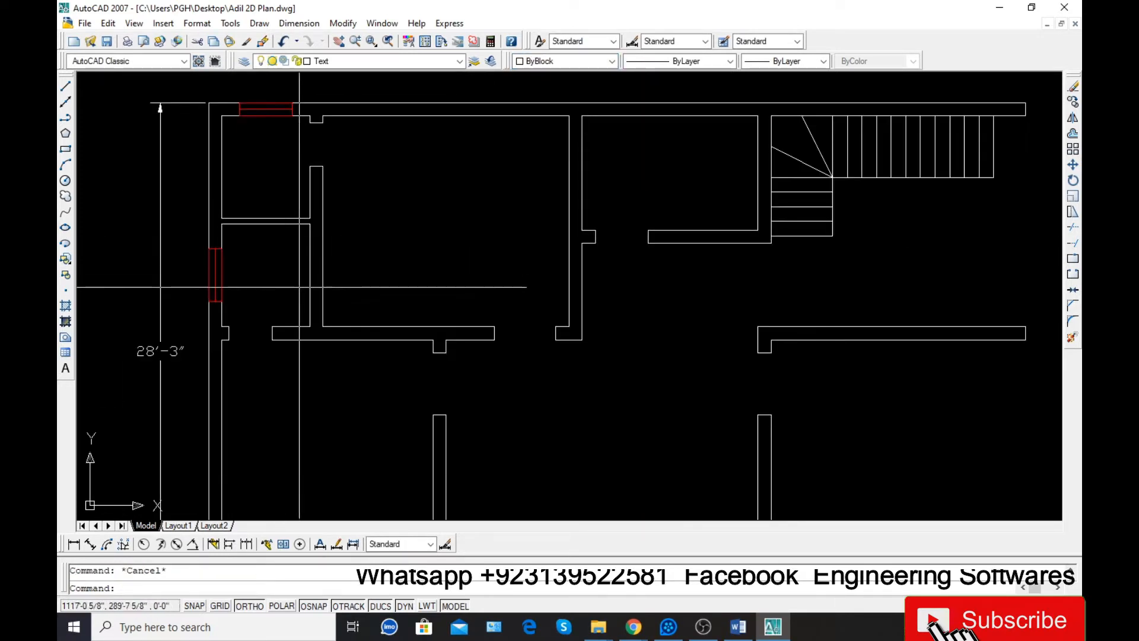
# - Draw a vertical line across the top outer wall from the midpoint of the large middle room's inner wall line
pyautogui.scroll(3, 404, 175)
pyautogui.write('l')
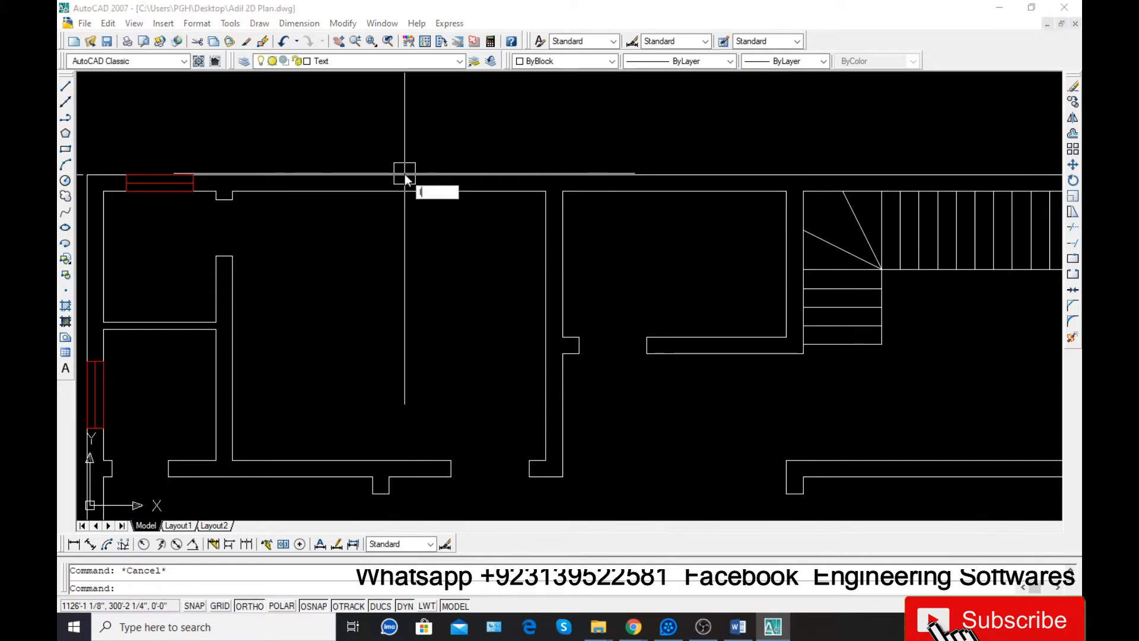
pyautogui.press('Return')
pyautogui.click(390, 190)
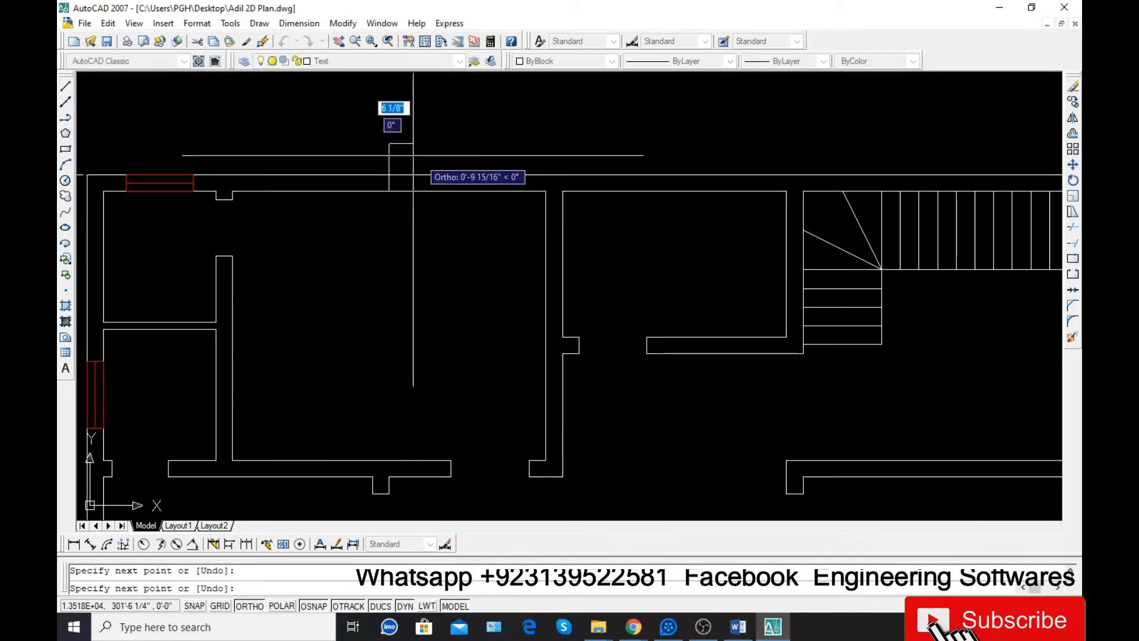
pyautogui.click(389, 143)
pyautogui.press('Return')
# - Offset the vertical line 3' to both sides and erase the original centre line
pyautogui.write('o')
pyautogui.press('Return')
pyautogui.write("3'")
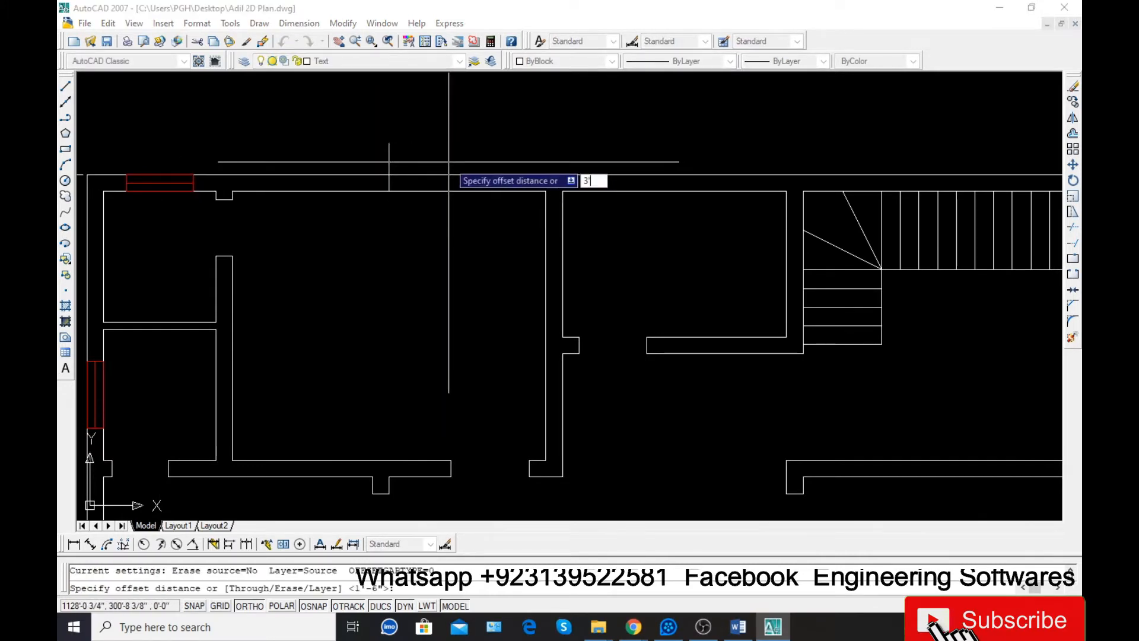
pyautogui.press('Return')
pyautogui.click(389, 146)
pyautogui.click(439, 153)
pyautogui.click(390, 153)
pyautogui.click(337, 153)
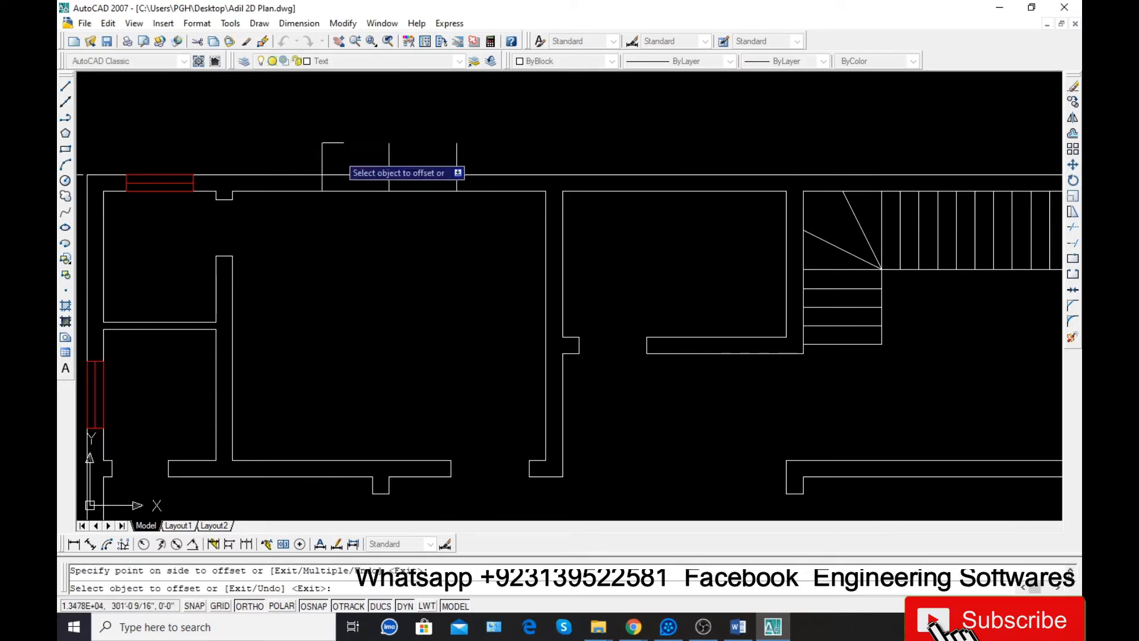
pyautogui.press('Escape')
pyautogui.click(388, 150)
pyautogui.write('e')
pyautogui.press('Return')
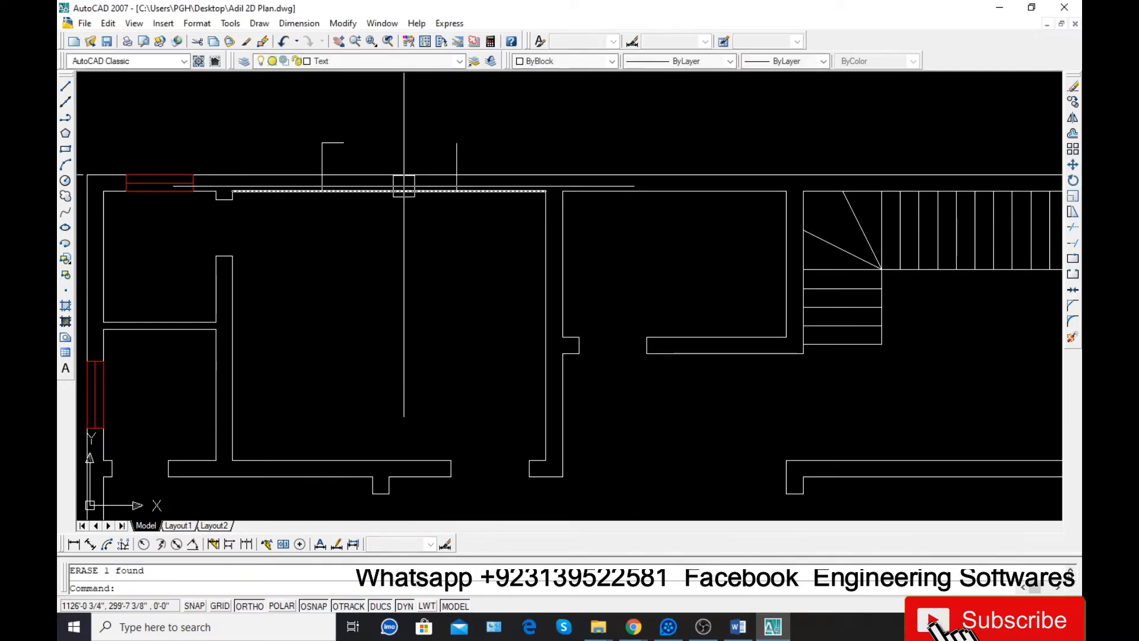
# - Trim the top wall lines between the two offset lines and their ends beyond the wall to open the window
pyautogui.write('tr')
pyautogui.press('Return')
pyautogui.press('Return')
pyautogui.click(393, 186)
pyautogui.click(386, 172)
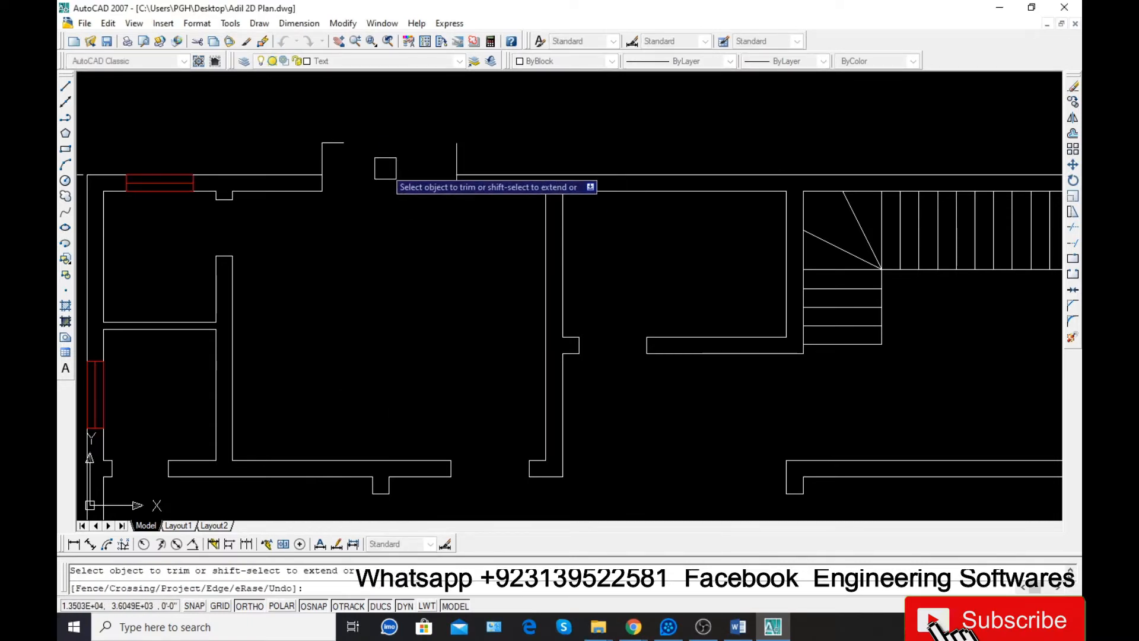
pyautogui.click(502, 156)
pyautogui.click(288, 144)
pyautogui.press('Return')
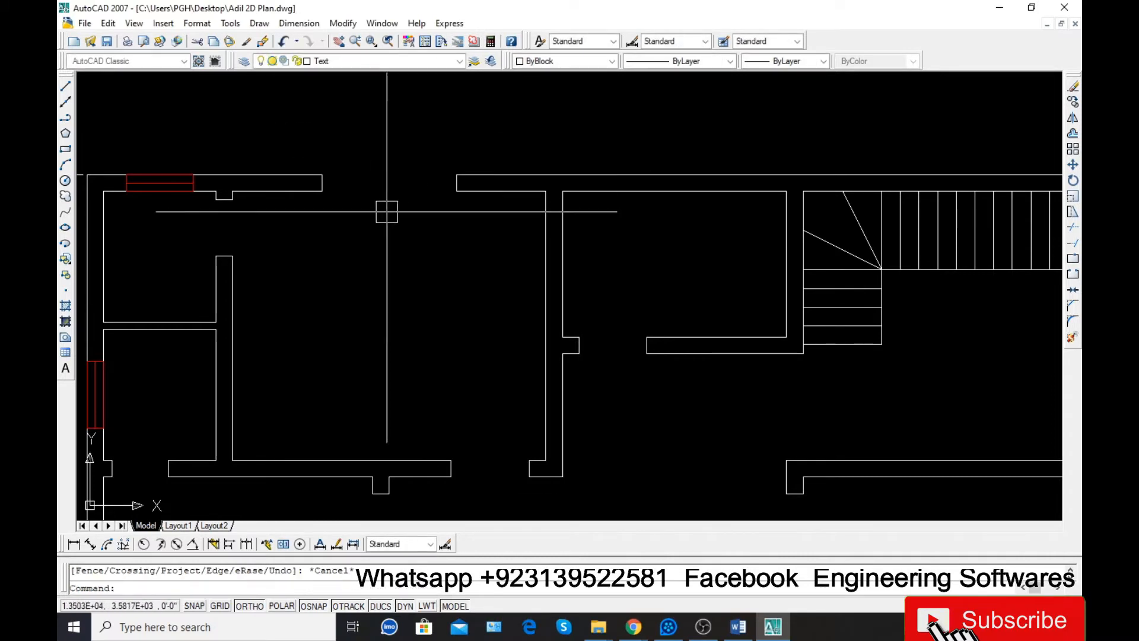
# - Draw the inner, outer and middle horizontal window lines across the large middle room's top wall opening
pyautogui.write('l')
pyautogui.press('Return')
pyautogui.click(323, 191)
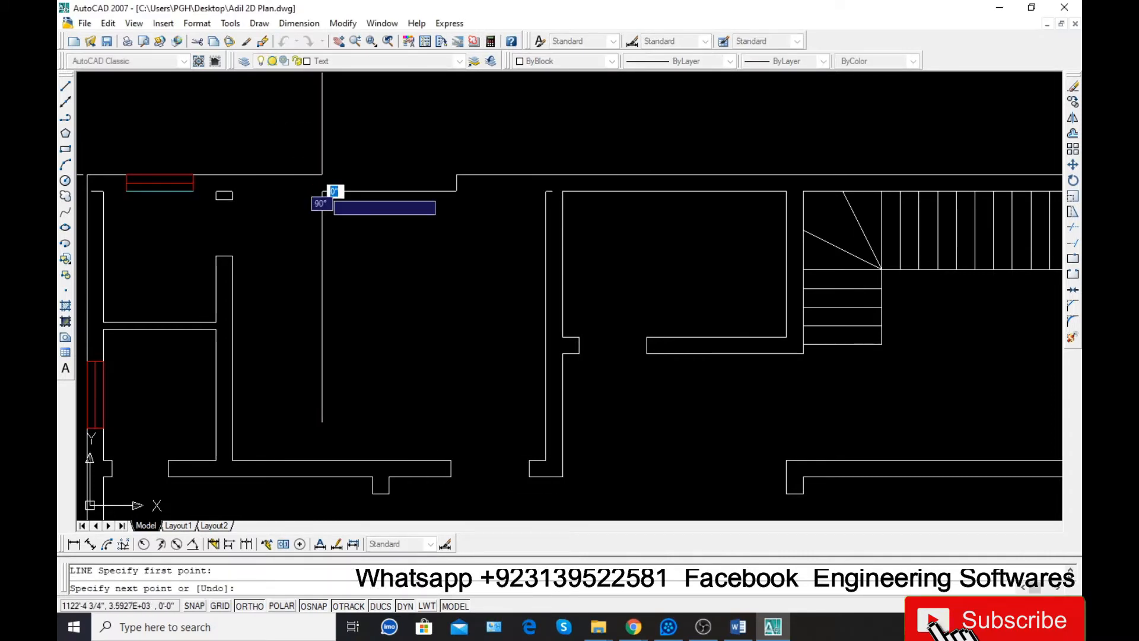
pyautogui.press('Return')
pyautogui.click(456, 175)
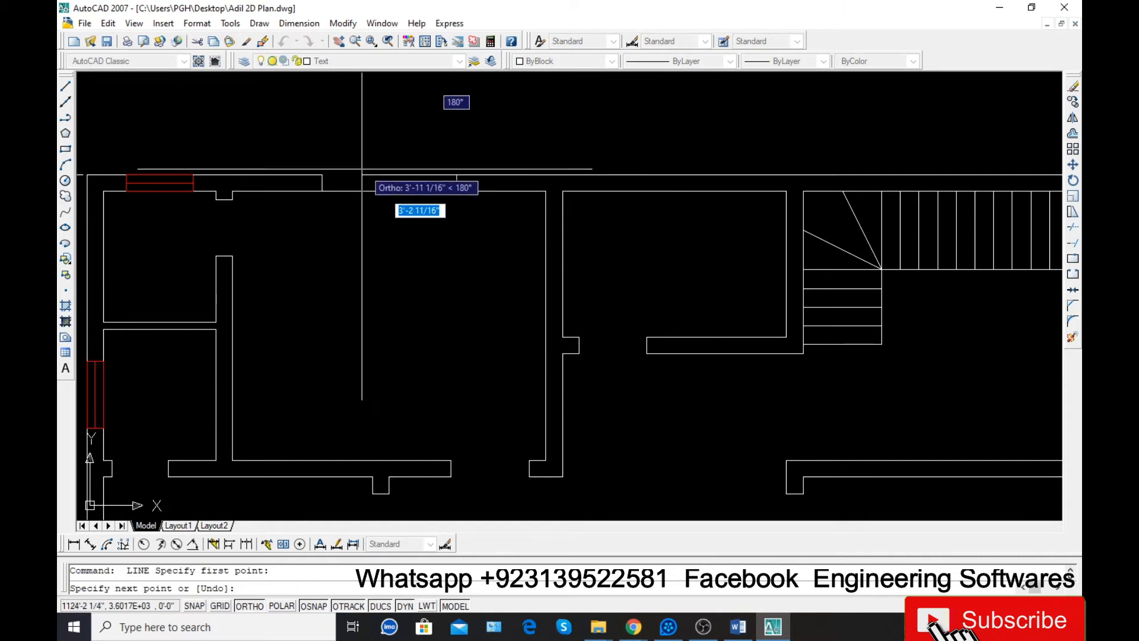
pyautogui.click(323, 174)
pyautogui.press('Return')
pyautogui.press('Return')
pyautogui.click(322, 183)
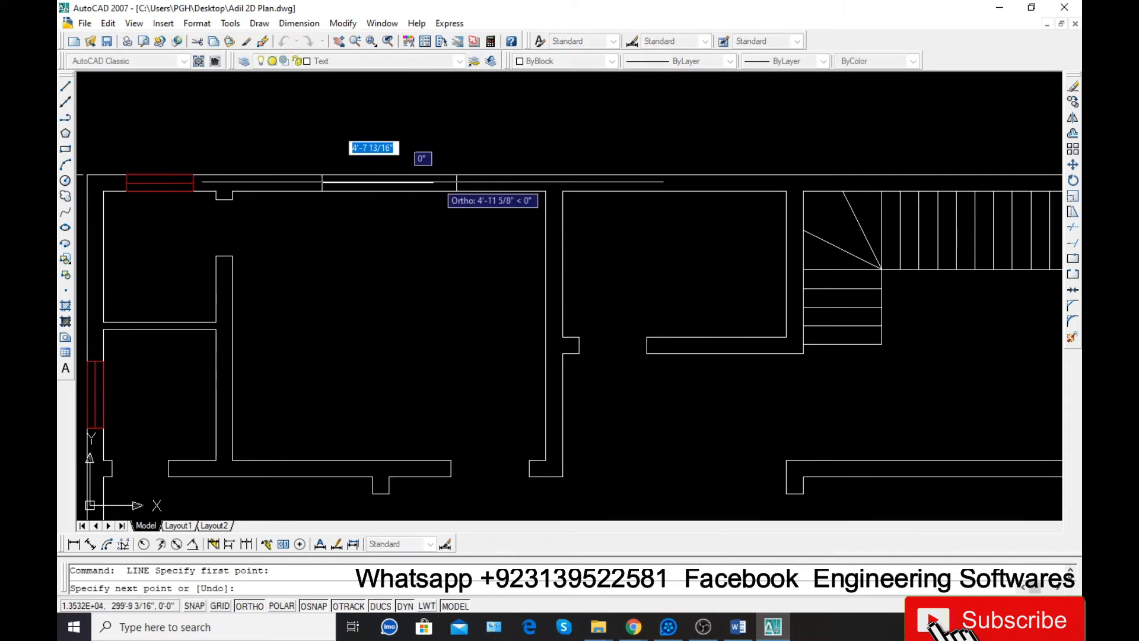
pyautogui.click(457, 183)
pyautogui.press('Return')
# - Set the colour of the large middle room's window lines to Red
pyautogui.scroll(-4, 374, 184)
pyautogui.scroll(3, 350, 181)
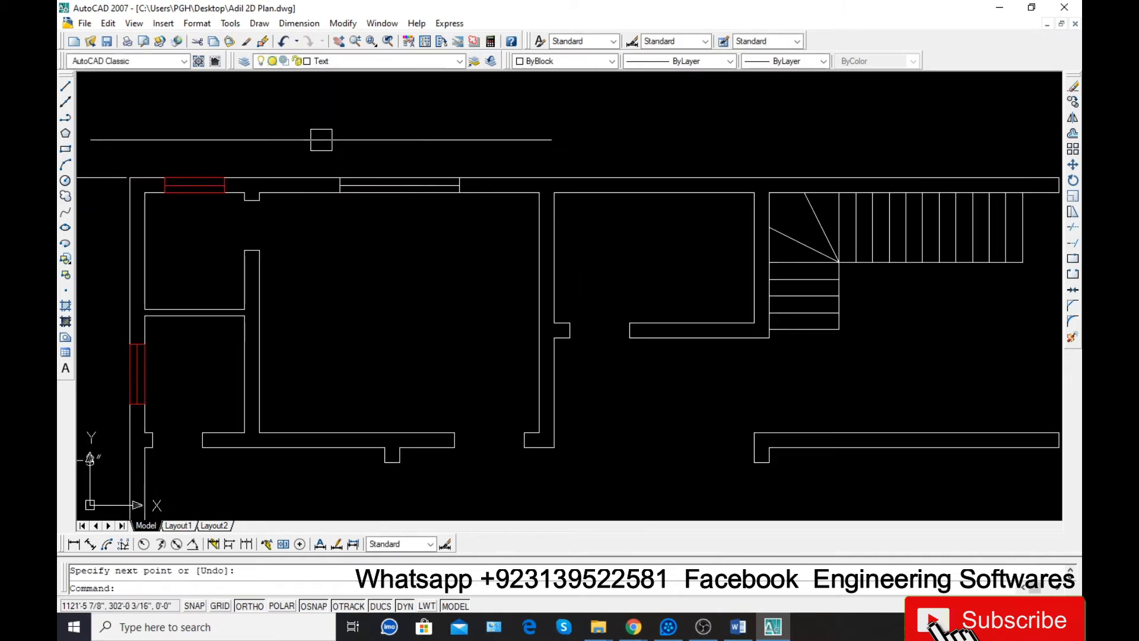
pyautogui.click(321, 141)
pyautogui.click(488, 237)
pyautogui.click(565, 63)
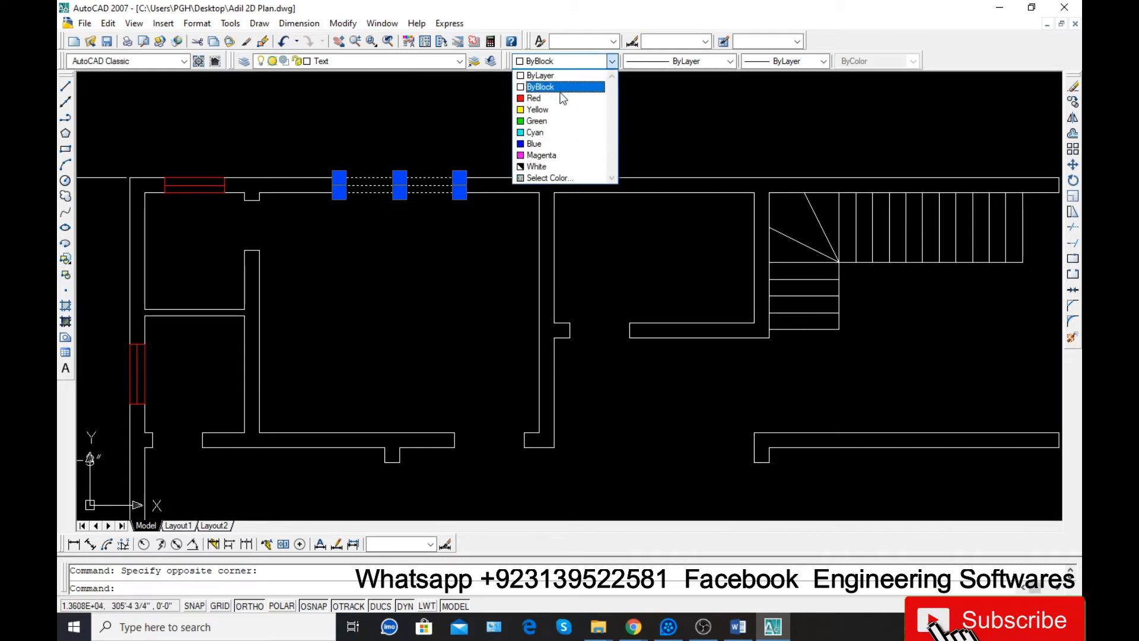
pyautogui.click(543, 97)
# - Draw a vertical line across the top wall from the inner wall line's midpoint in the room beside the staircase
pyautogui.scroll(-4, 366, 204)
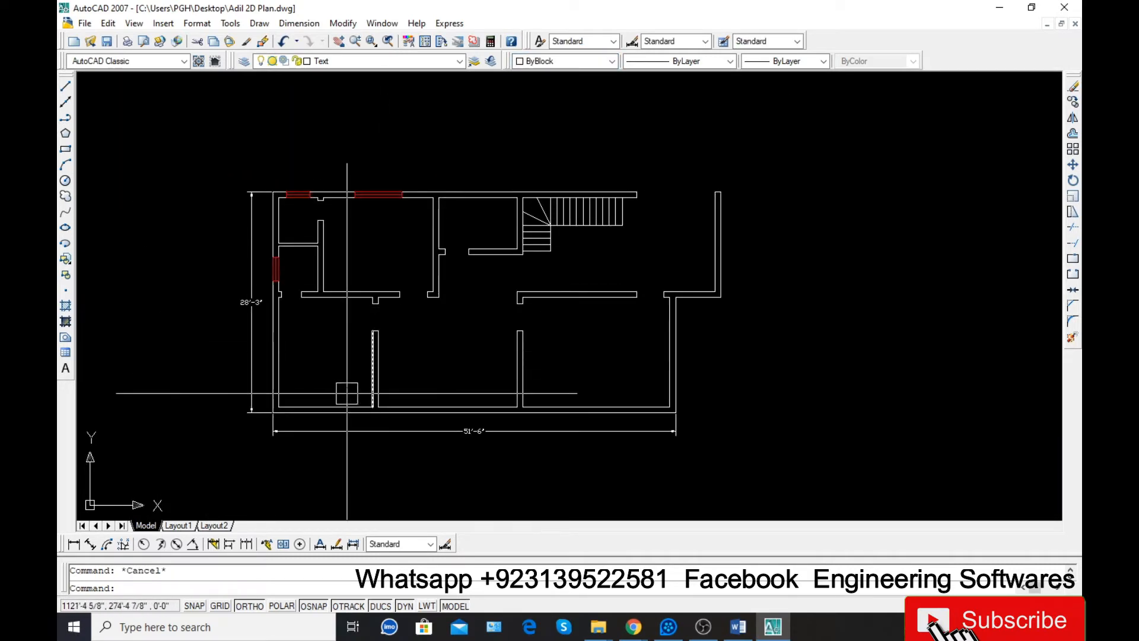
pyautogui.scroll(4, 518, 192)
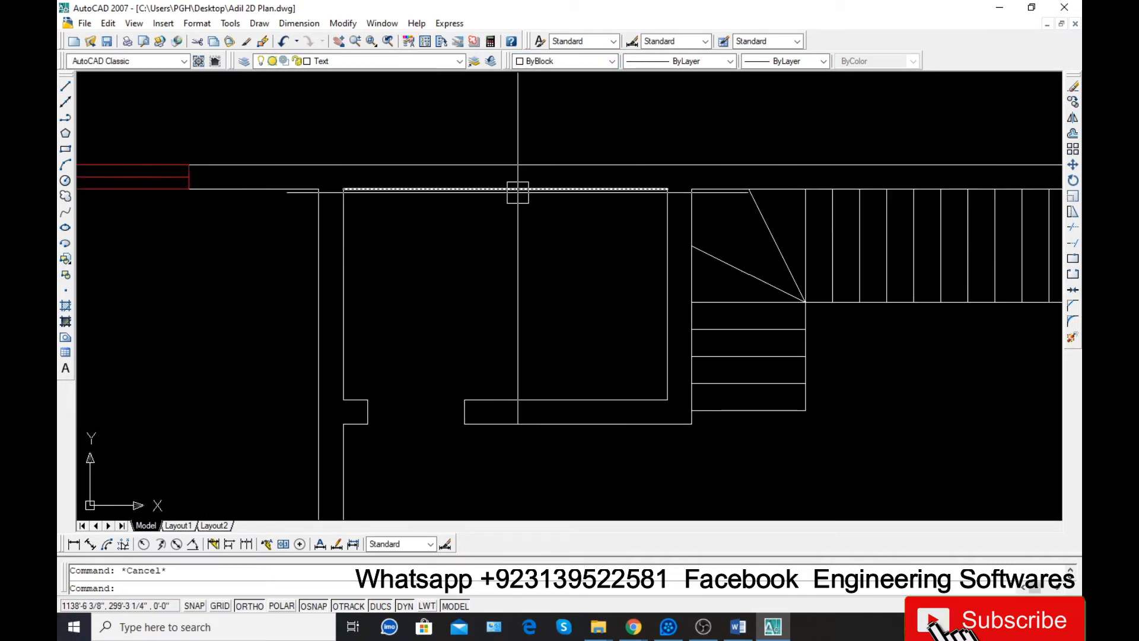
pyautogui.write('l')
pyautogui.press('Return')
pyautogui.click(505, 188)
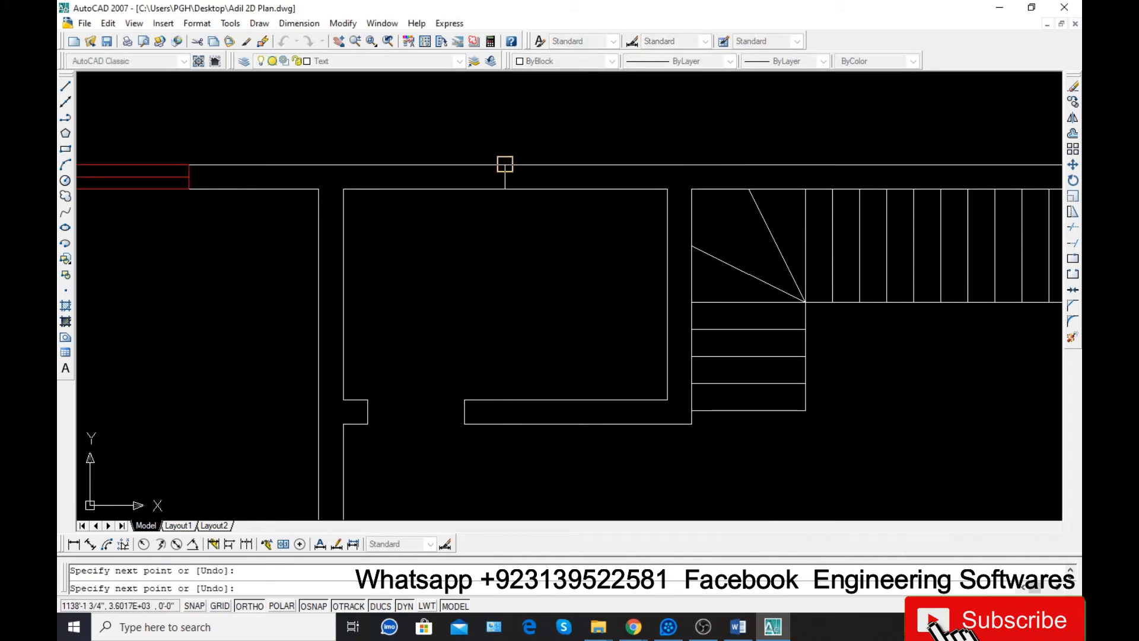
pyautogui.click(505, 165)
pyautogui.press('Return')
# - Offset the line in the top wall beside the staircase 2' to both sides and erase the original centre line
pyautogui.write('o')
pyautogui.press('Return')
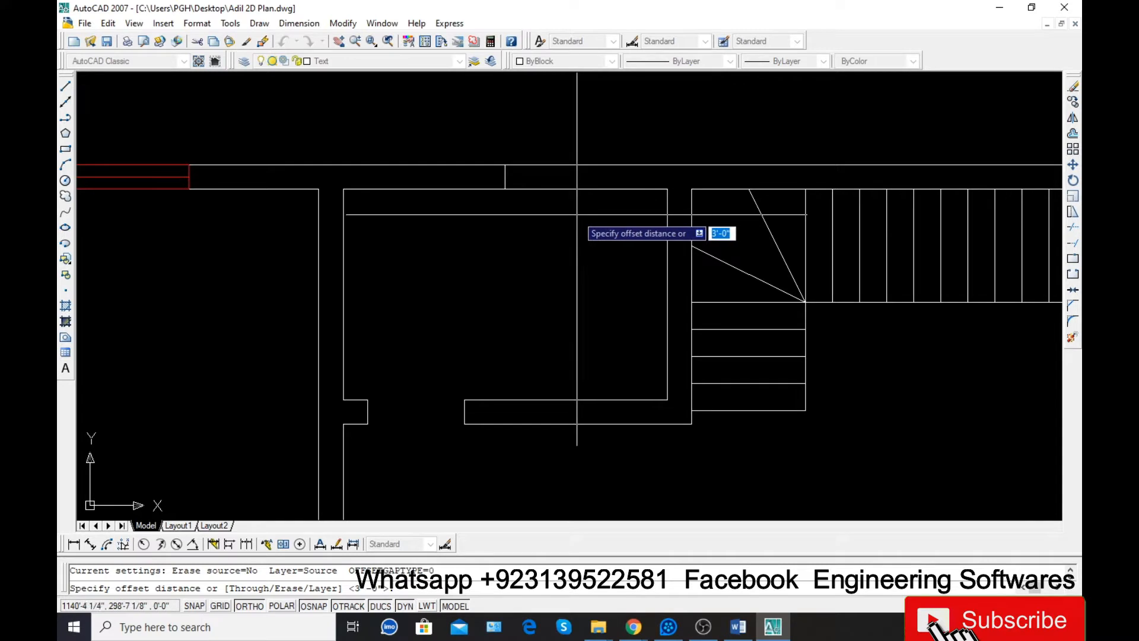
pyautogui.write("2'")
pyautogui.press('Return')
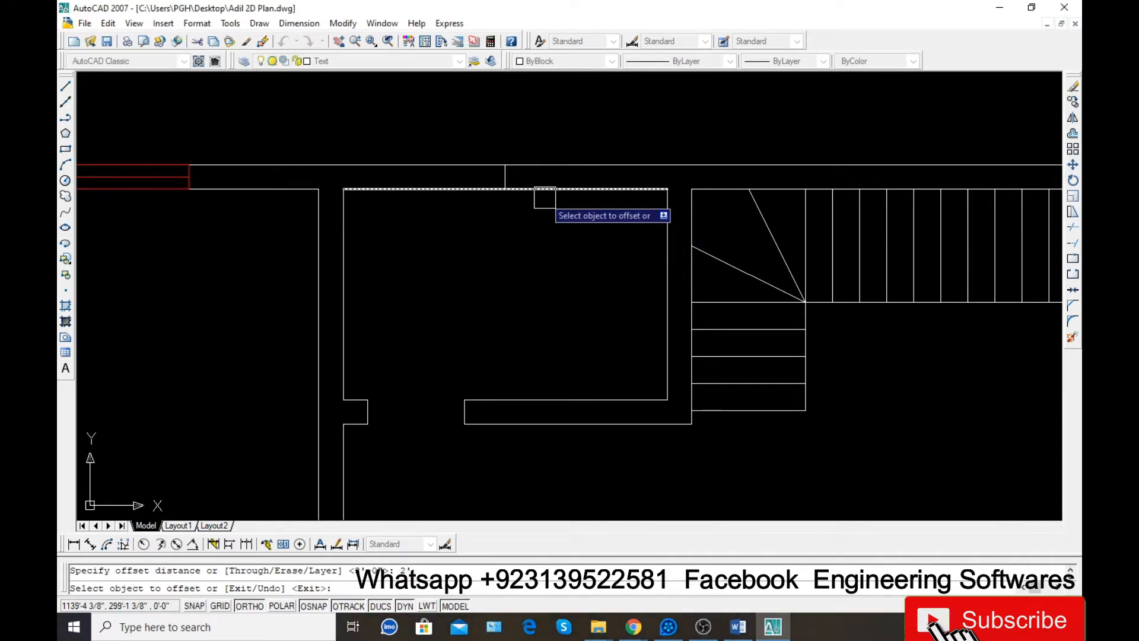
pyautogui.click(503, 177)
pyautogui.click(559, 190)
pyautogui.click(505, 178)
pyautogui.click(478, 177)
pyautogui.press('Escape')
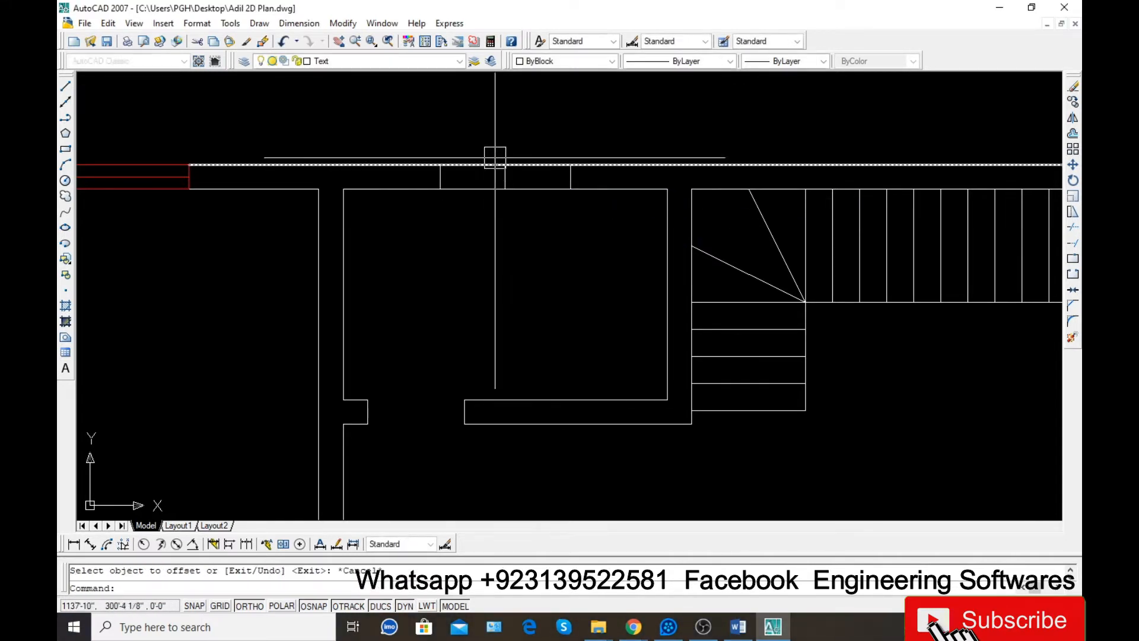
pyautogui.click(492, 149)
pyautogui.click(534, 208)
pyautogui.write('e')
pyautogui.press('Return')
# - Trim both top wall lines between the two offset lines to open the window beside the staircase
pyautogui.write('tr')
pyautogui.press('Return')
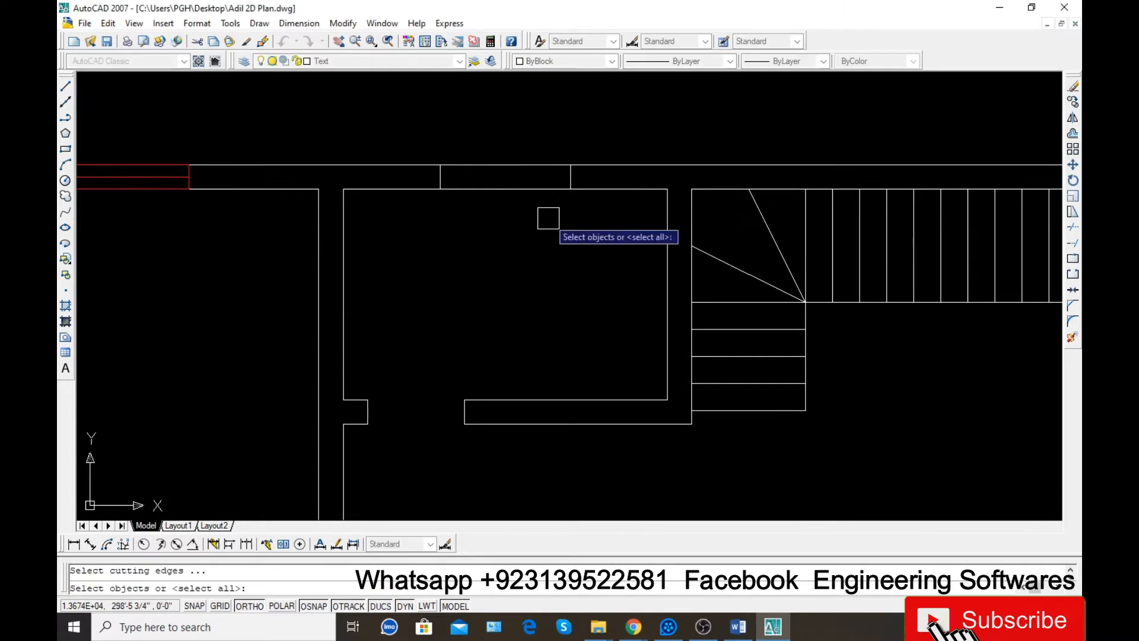
pyautogui.press('Return')
pyautogui.click(504, 190)
pyautogui.click(496, 164)
pyautogui.press('Escape')
# - Draw horizontal window lines across the top wall opening of the room beside the staircase
pyautogui.write('l')
pyautogui.press('Return')
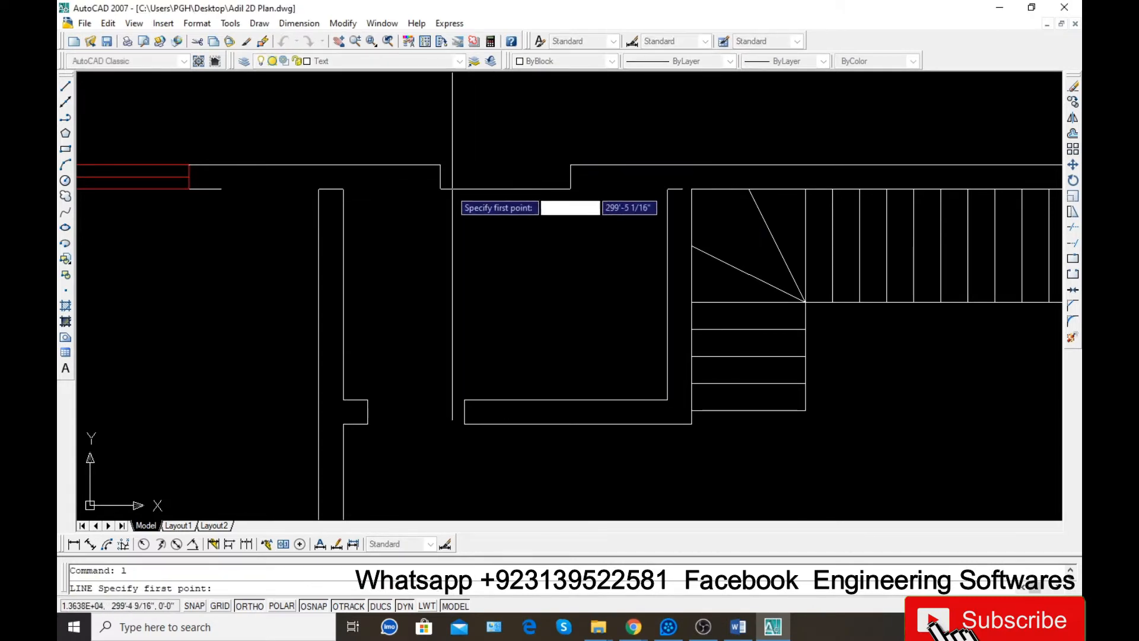
pyautogui.click(440, 189)
pyautogui.click(570, 189)
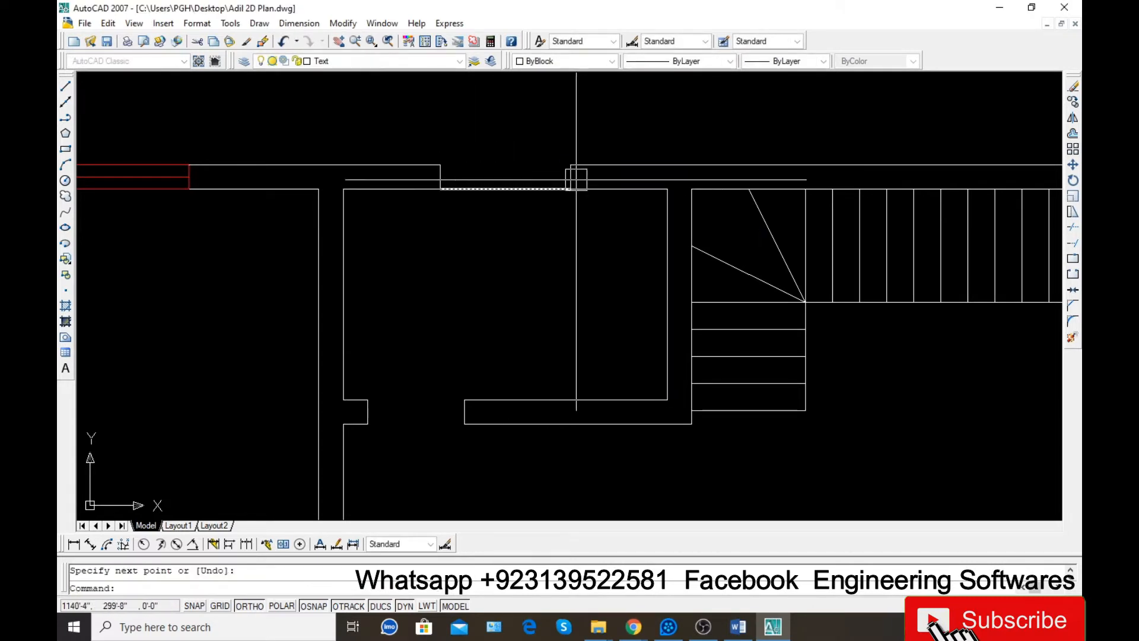
pyautogui.press('Return')
pyautogui.press('Return')
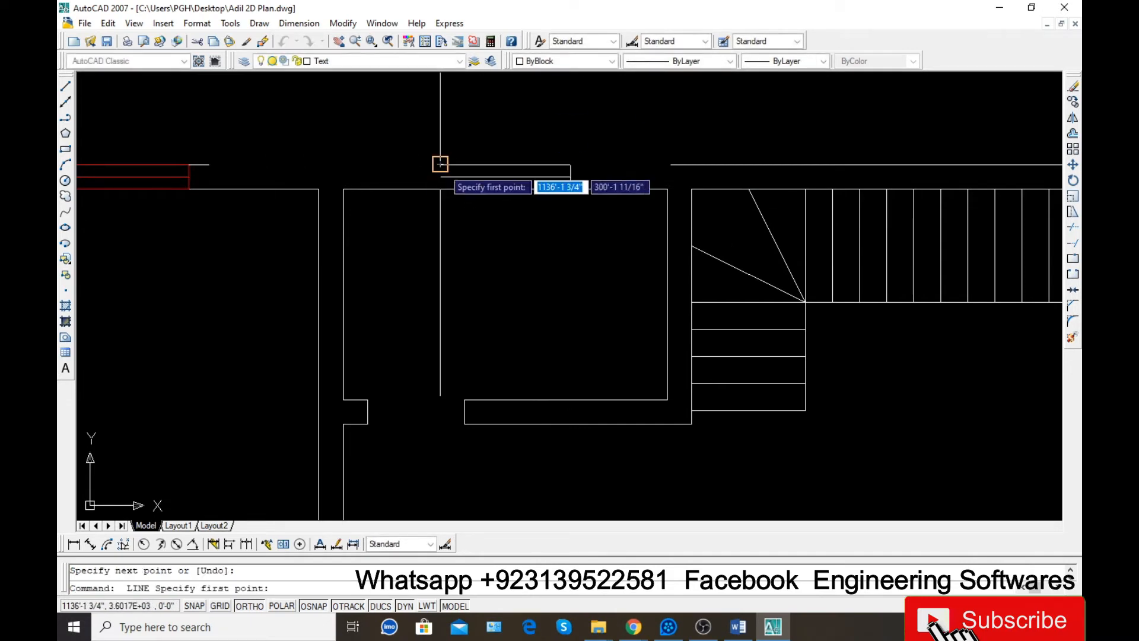
pyautogui.click(440, 165)
pyautogui.click(570, 164)
pyautogui.press('Return')
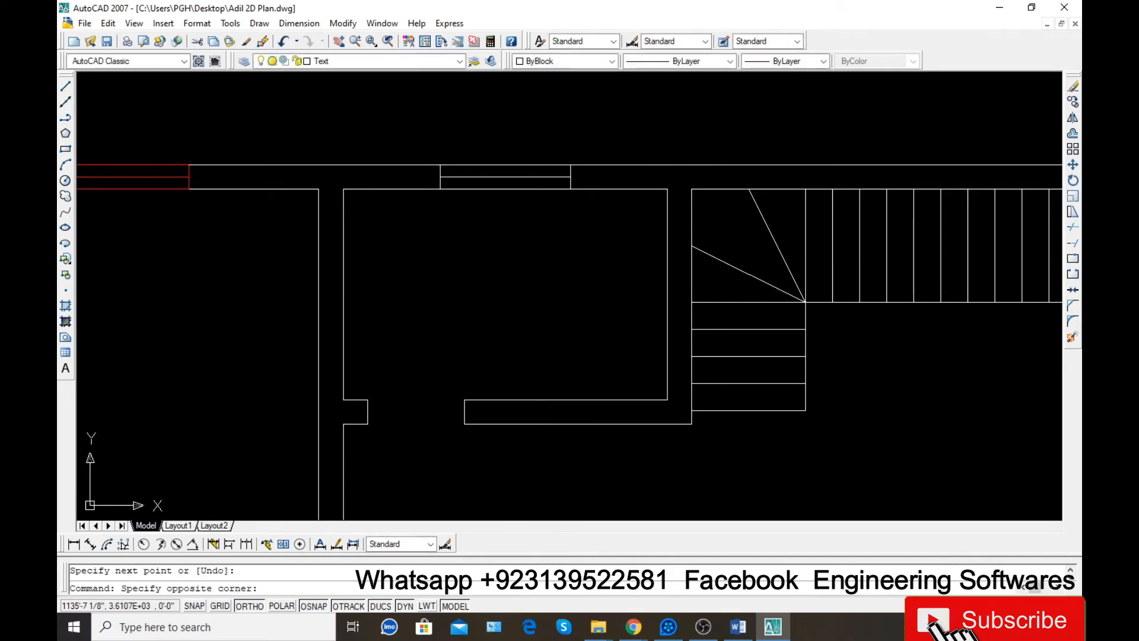
# - Set the colour of the window lines in the room beside the staircase to Red
pyautogui.click(421, 140)
pyautogui.click(589, 225)
pyautogui.click(566, 61)
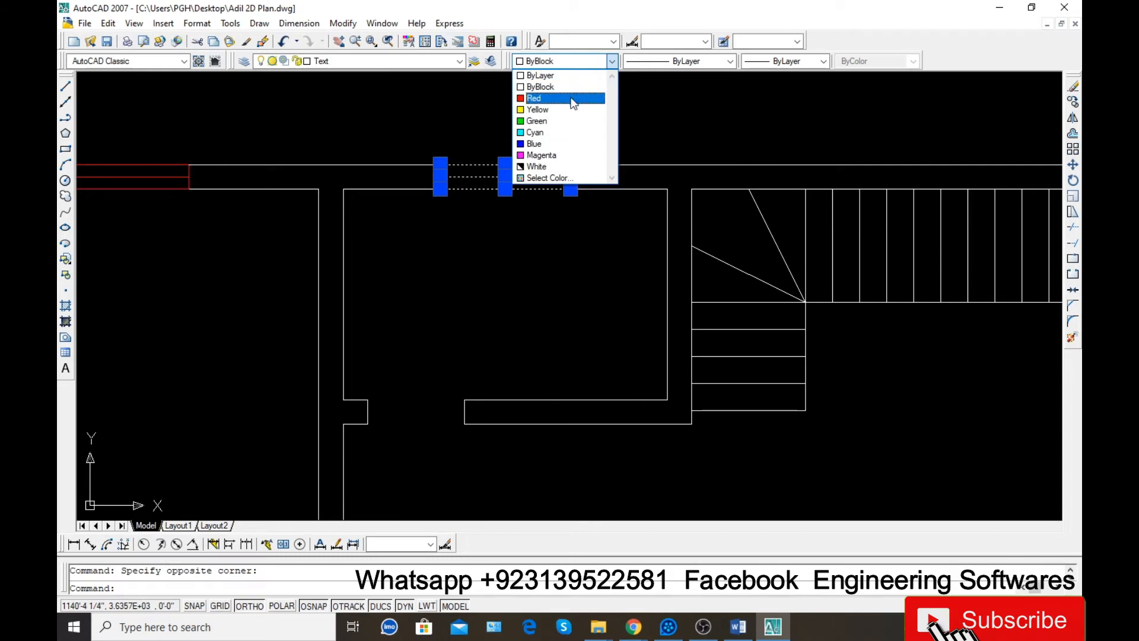
pyautogui.click(534, 92)
pyautogui.press('Escape')
# - Save the drawing
pyautogui.scroll(-3, 560, 224)
pyautogui.scroll(3, 418, 359)
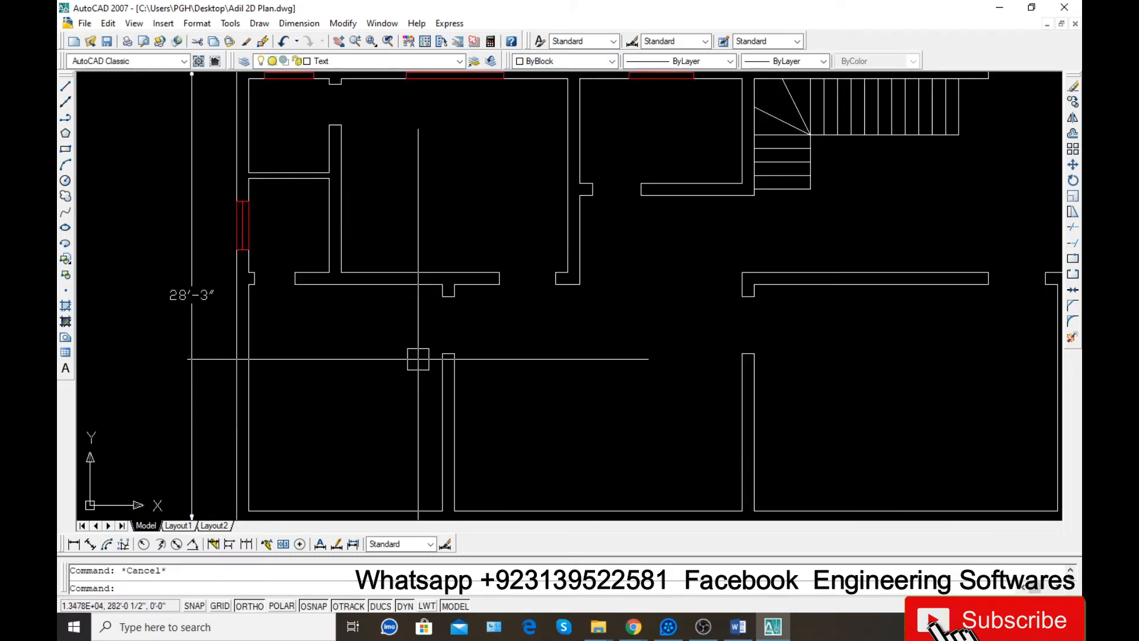
pyautogui.scroll(-2, 389, 346)
pyautogui.hotkey('ctrl', 's')
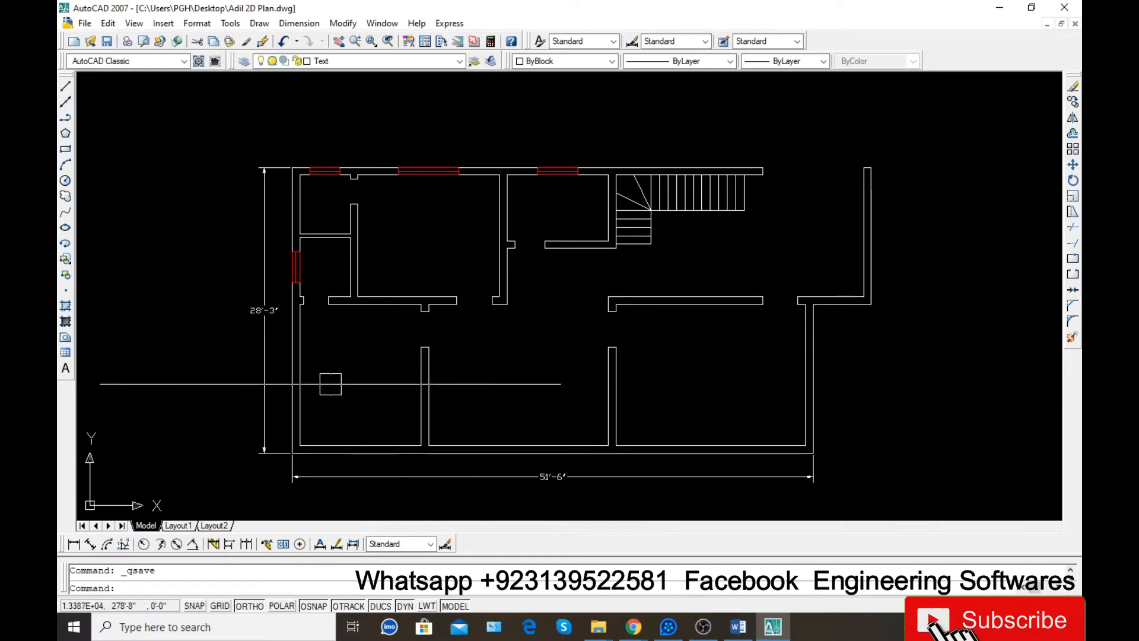
# - Draw a horizontal line across the left outer wall from the midpoint of the lower-left room's inner wall line
pyautogui.scroll(1, 278, 410)
pyautogui.write('l')
pyautogui.press('Return')
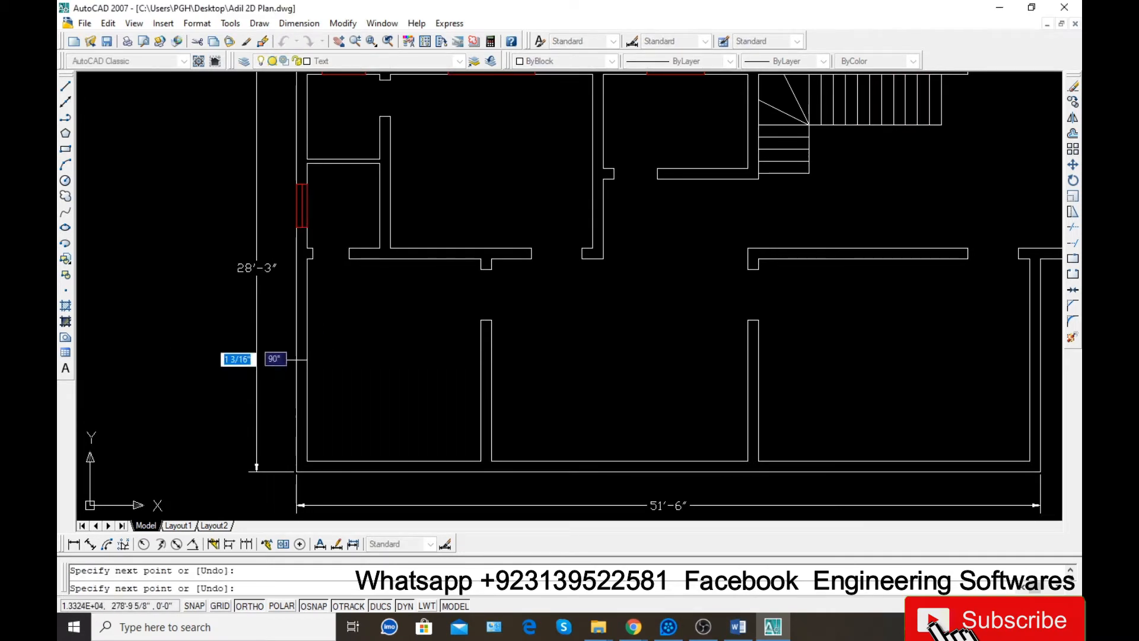
pyautogui.press('Escape')
# - Offset the horizontal line across the lower-left room's outer wall 3' to both sides
pyautogui.scroll(3, 296, 359)
pyautogui.write('o')
pyautogui.press('Return')
pyautogui.write('36')
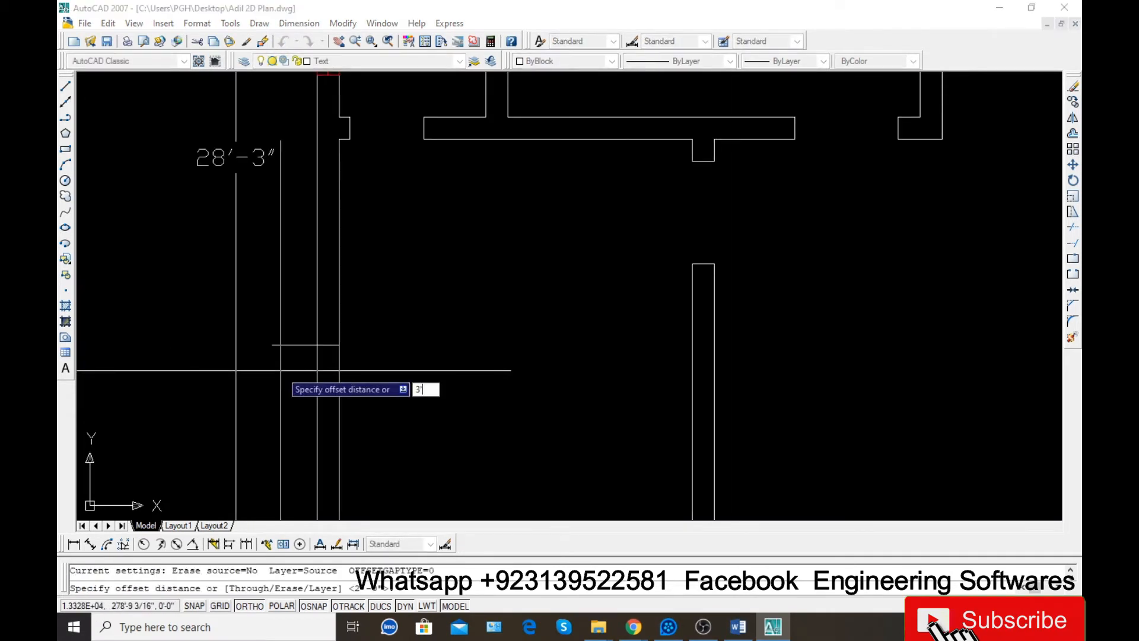
pyautogui.press('Return')
pyautogui.click(274, 344)
pyautogui.click(285, 353)
pyautogui.press('Return')
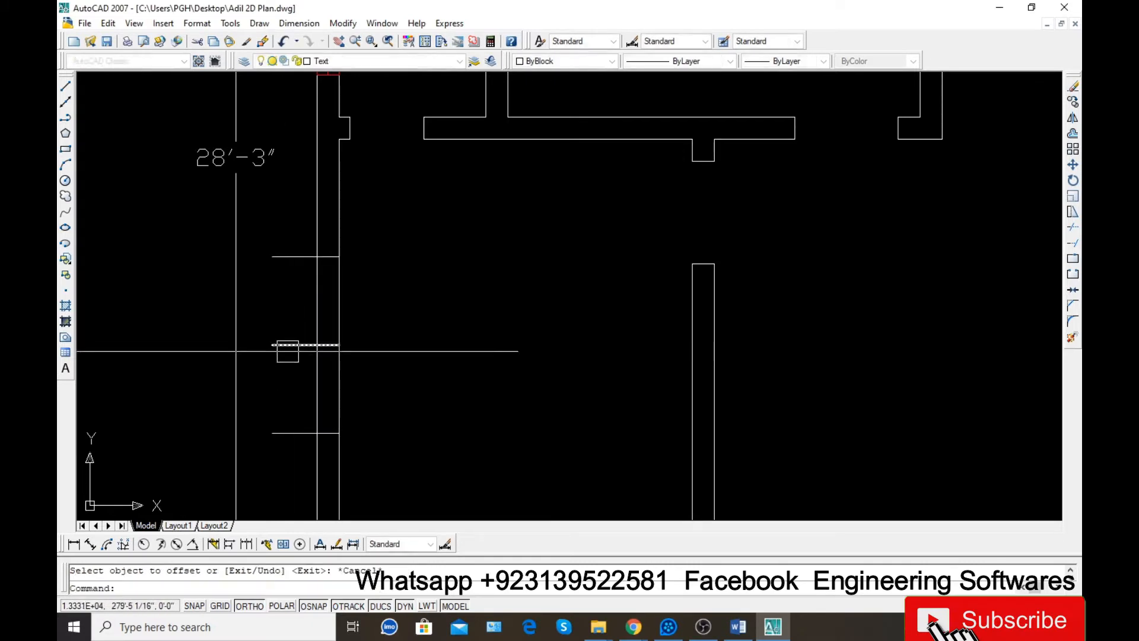
# - Erase the middle construction line and trim the lower-left room's outer wall between the offset lines to form a 6' window opening
pyautogui.click(283, 350)
pyautogui.press('Delete')
pyautogui.write('tr')
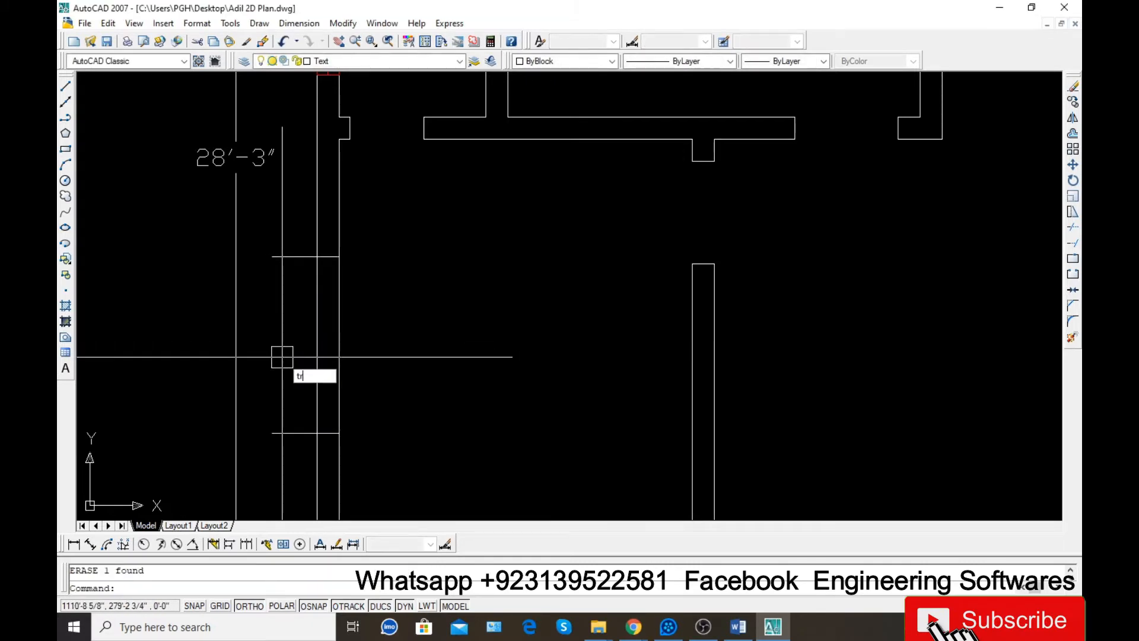
pyautogui.press('Return')
pyautogui.press('Return')
pyautogui.click(279, 420)
pyautogui.click(356, 348)
pyautogui.click(305, 330)
pyautogui.click(294, 263)
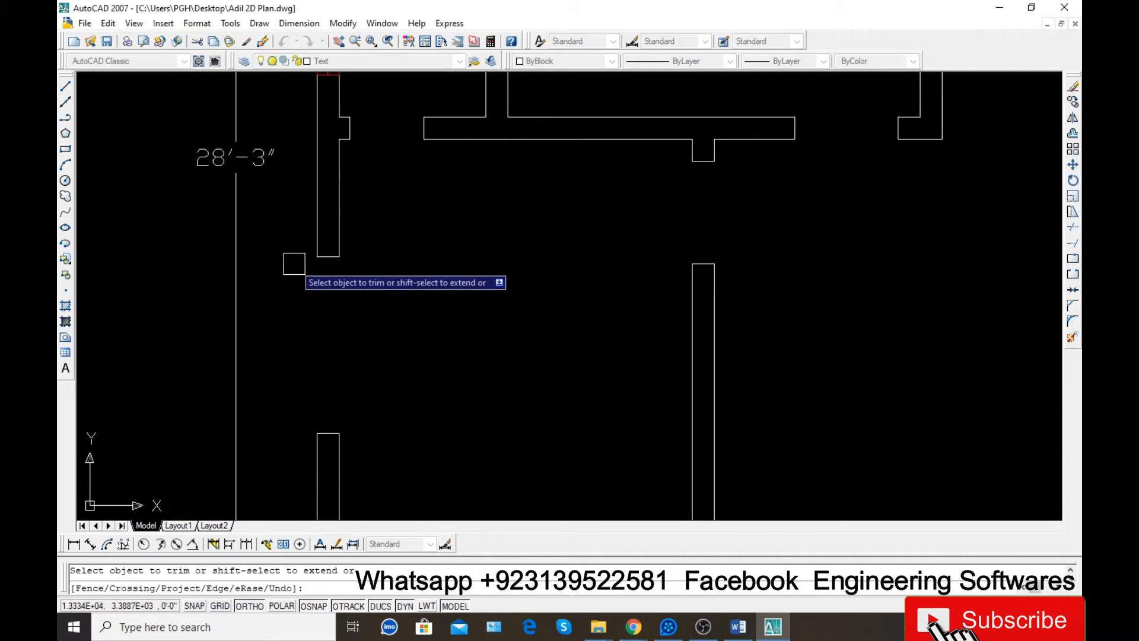
pyautogui.press('Escape')
# - Draw vertical lines across the lower-left room's window opening along the outer and inner wall faces
pyautogui.write('l')
pyautogui.press('Return')
pyautogui.click(317, 433)
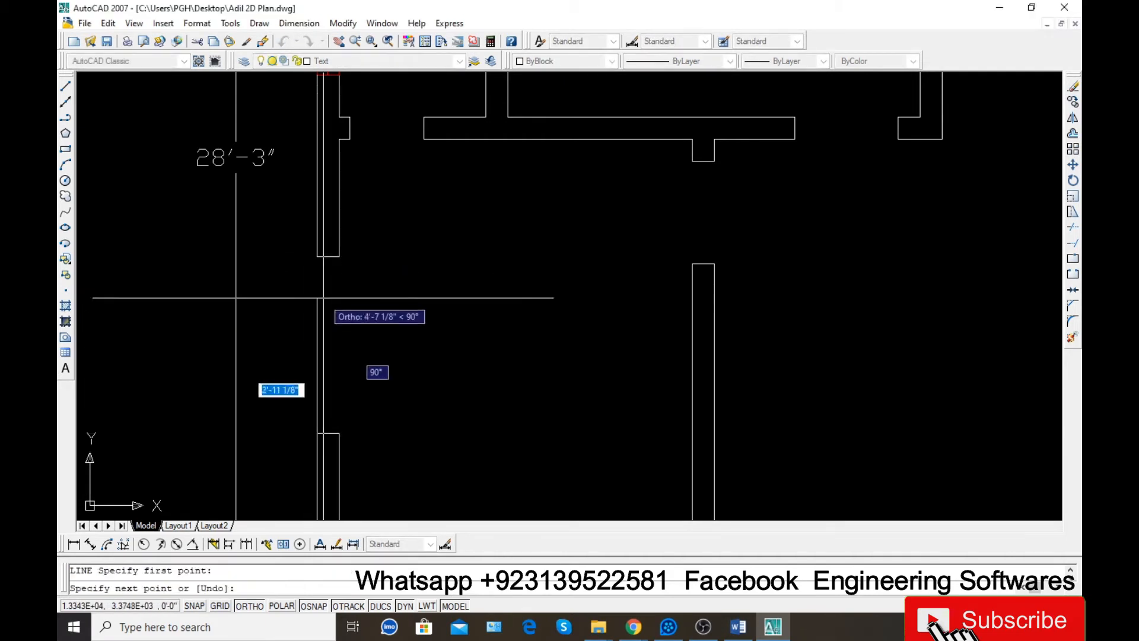
pyautogui.click(318, 76)
pyautogui.press('Return')
pyautogui.press('Return')
pyautogui.click(338, 256)
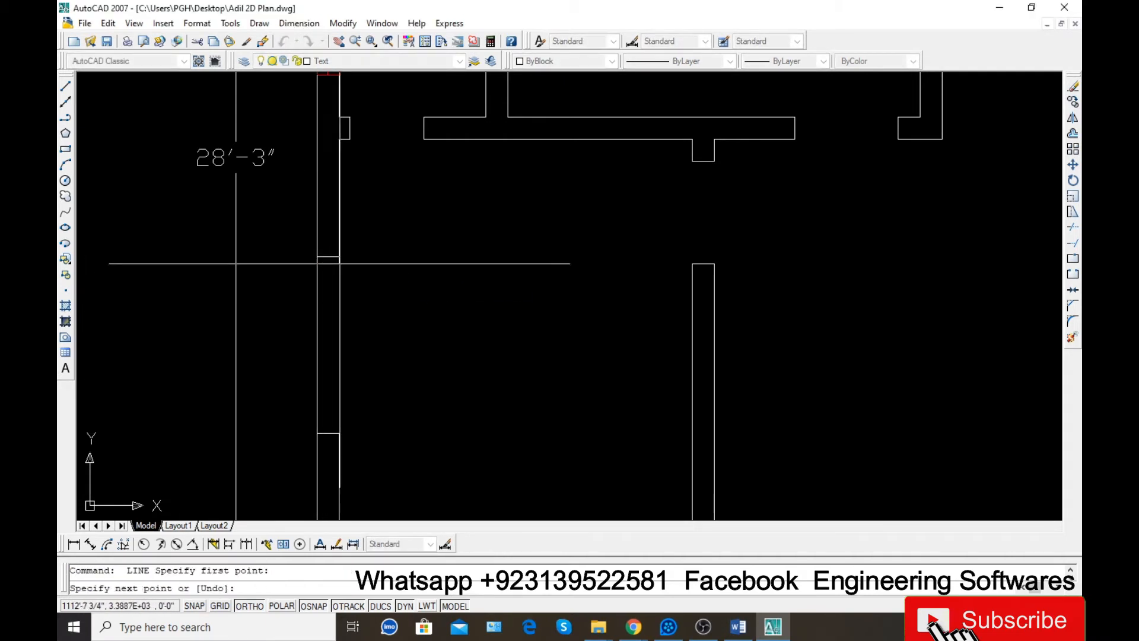
pyautogui.click(317, 433)
pyautogui.press('Return')
# - Draw a vertical centre line through the lower-left room's window opening between the midpoints of its two ends
pyautogui.press('Return')
pyautogui.click(325, 488)
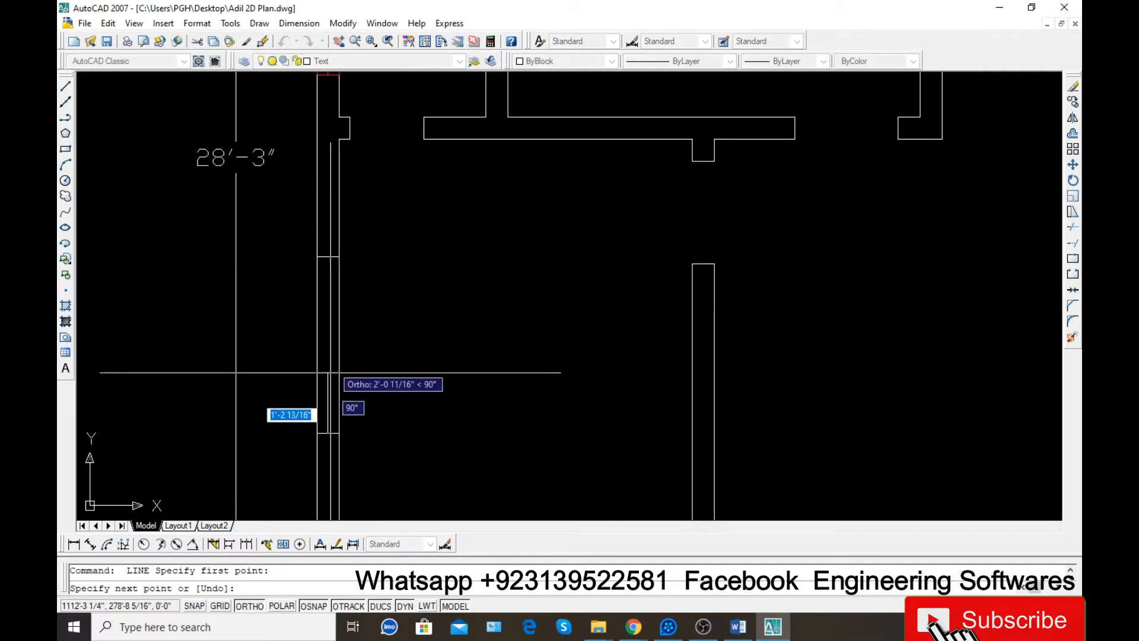
pyautogui.click(325, 257)
pyautogui.press('Return')
pyautogui.click(325, 257)
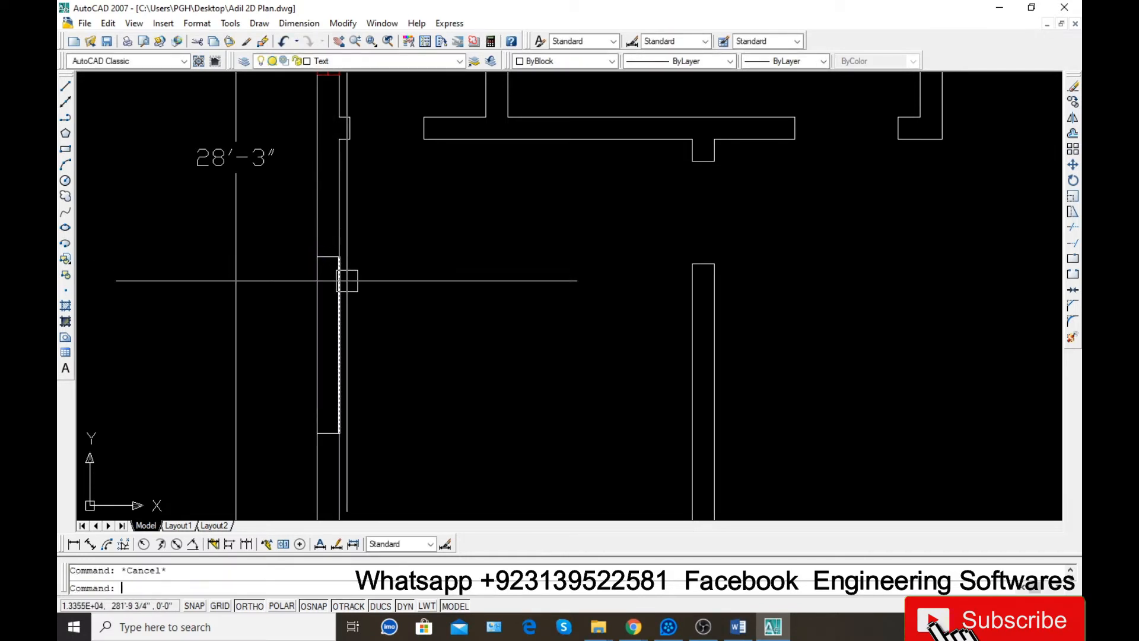
pyautogui.press('Return')
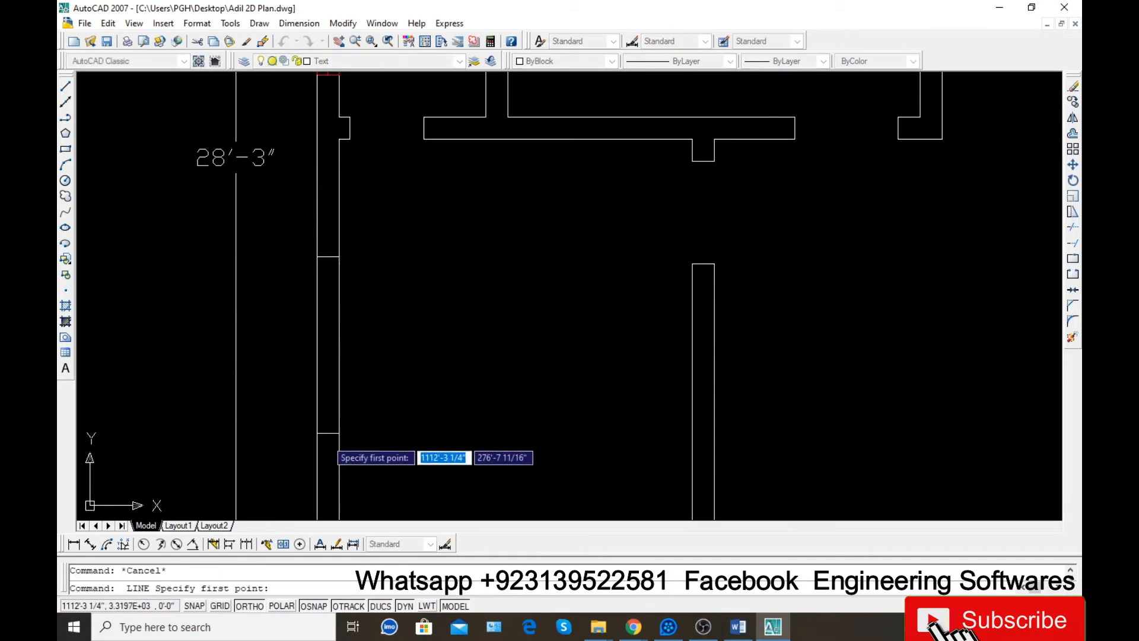
pyautogui.click(325, 432)
pyautogui.press('Return')
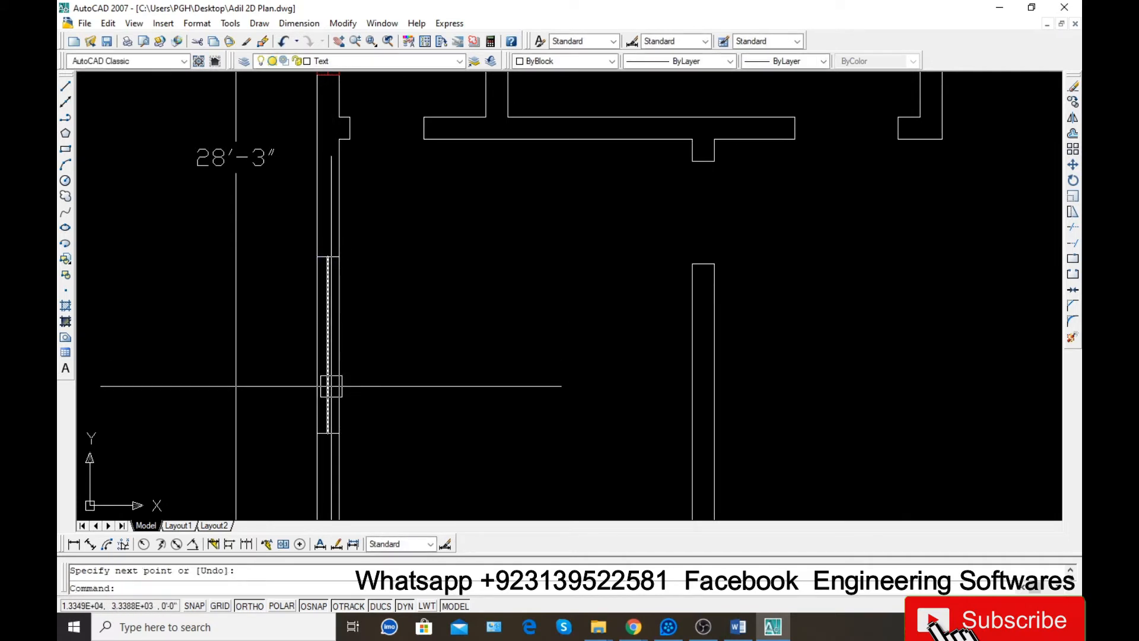
# - Offset the centre line of the lower-left room's window 2" to both sides
pyautogui.write('o')
pyautogui.press('Return')
pyautogui.write('2')
pyautogui.press('Return')
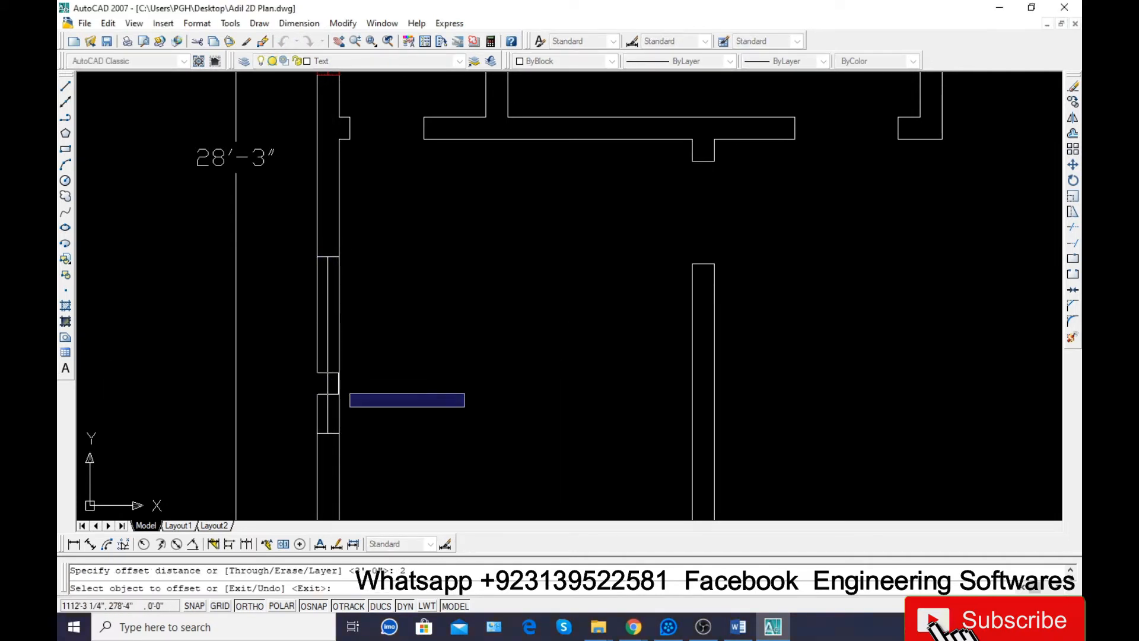
pyautogui.click(339, 357)
pyautogui.click(314, 356)
pyautogui.click(318, 355)
pyautogui.click(356, 354)
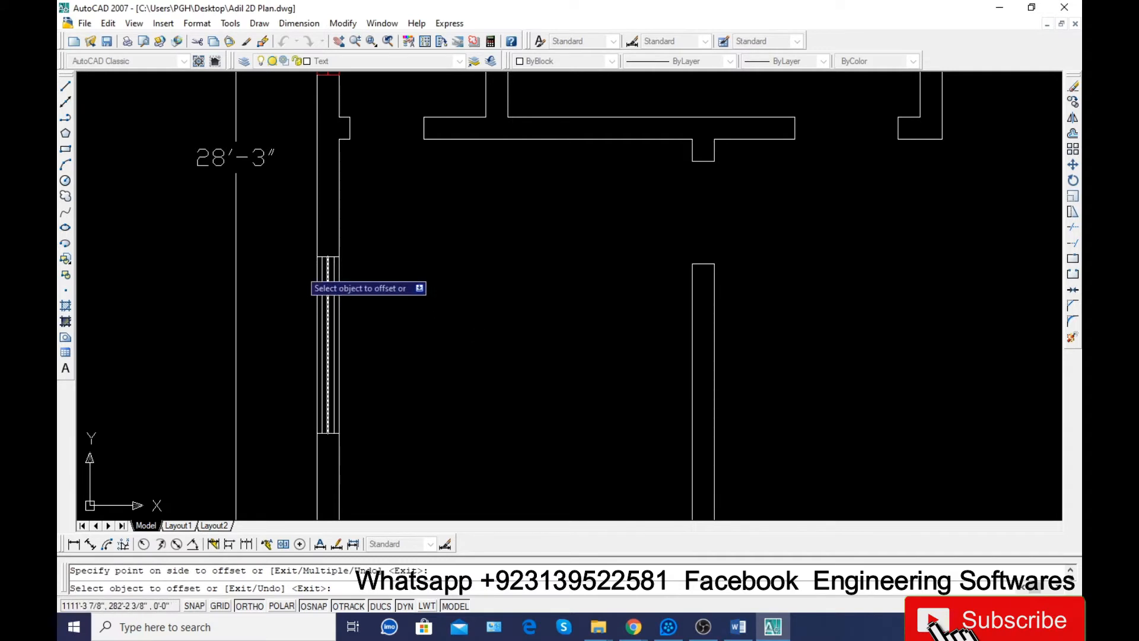
pyautogui.press('Escape')
# - Set the colour of all the lower-left room's window lines to Red
pyautogui.click(293, 237)
pyautogui.click(356, 456)
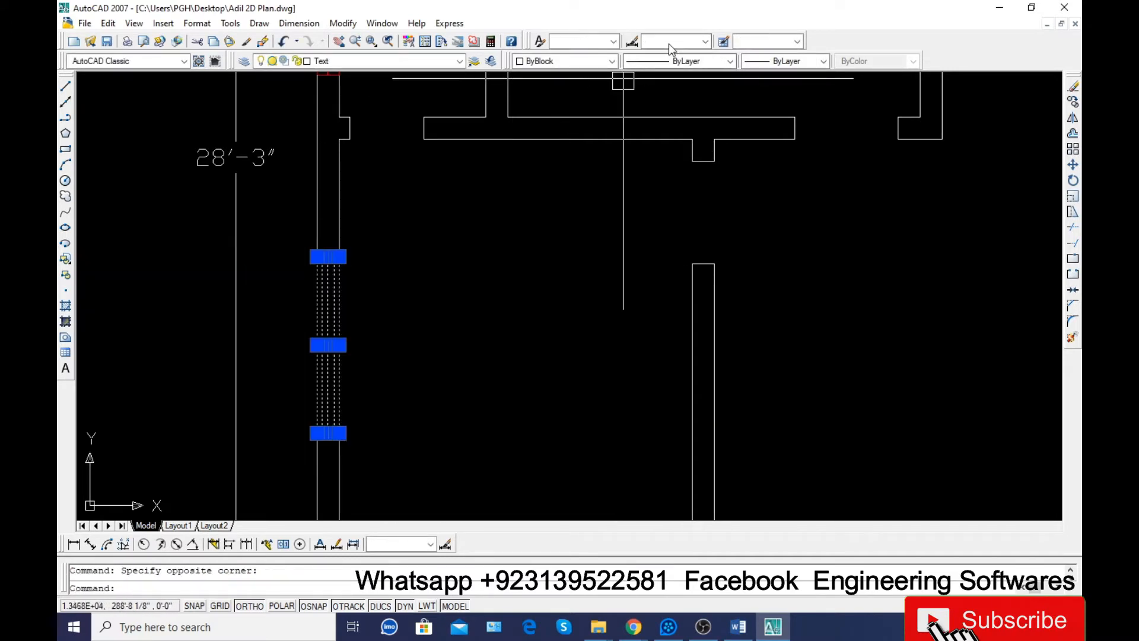
pyautogui.click(534, 99)
pyautogui.press('Escape')
pyautogui.scroll(2, 394, 369)
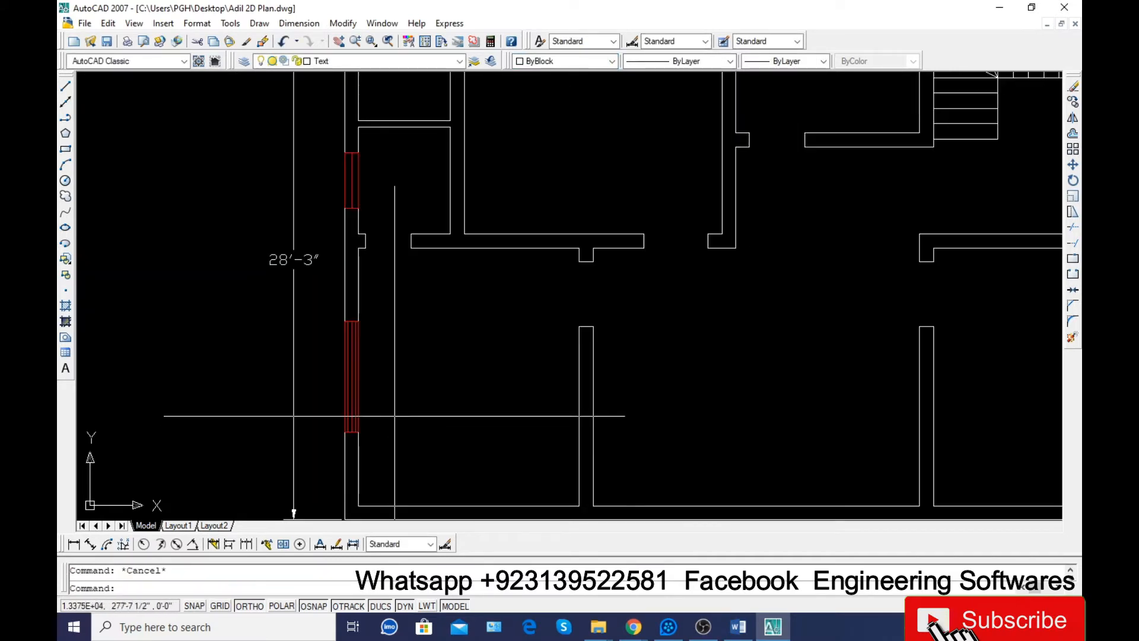
# - Offset the centre line of the 6' window in the upper outer wall 2" to both sides
pyautogui.scroll(-4, 363, 337)
pyautogui.scroll(3, 453, 249)
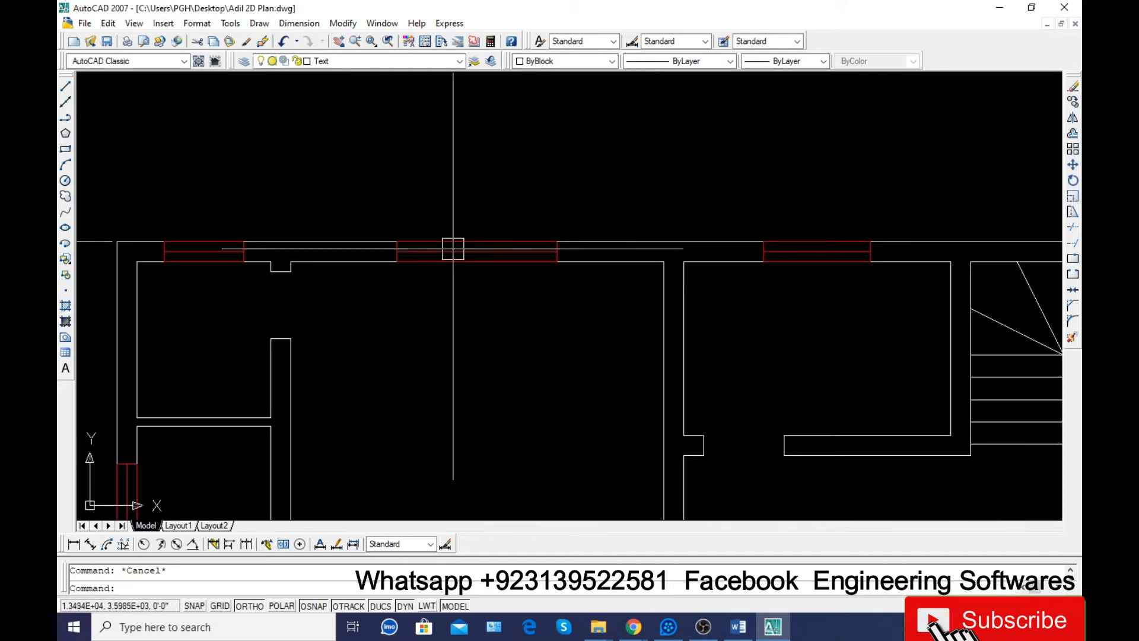
pyautogui.write('o')
pyautogui.press('Return')
pyautogui.press('Return')
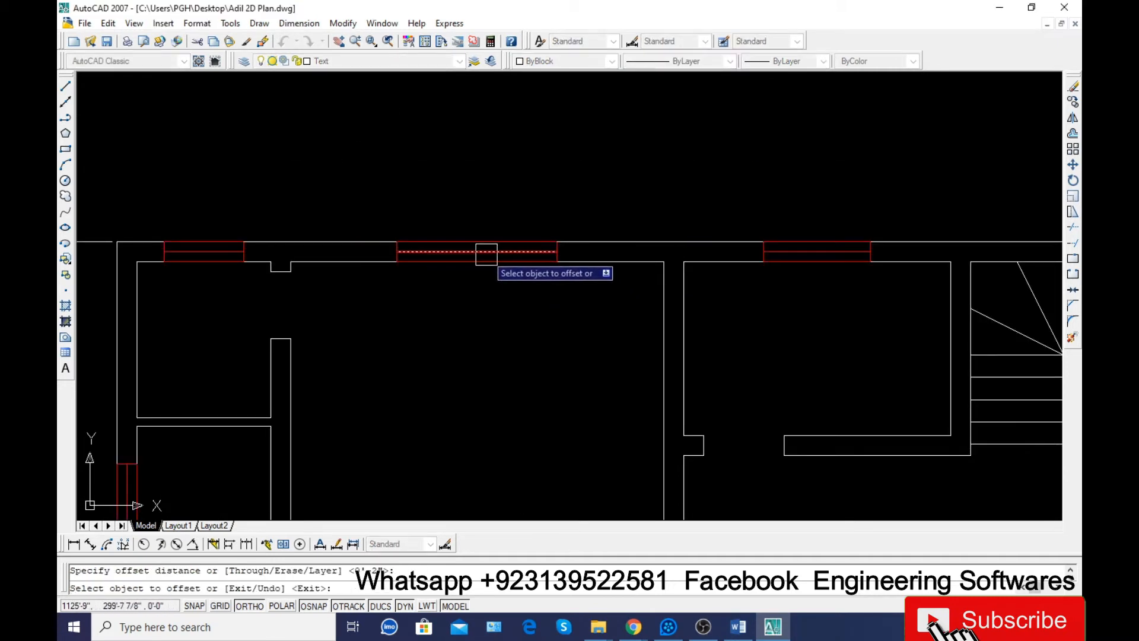
pyautogui.click(478, 251)
pyautogui.click(480, 245)
pyautogui.click(480, 251)
pyautogui.click(483, 309)
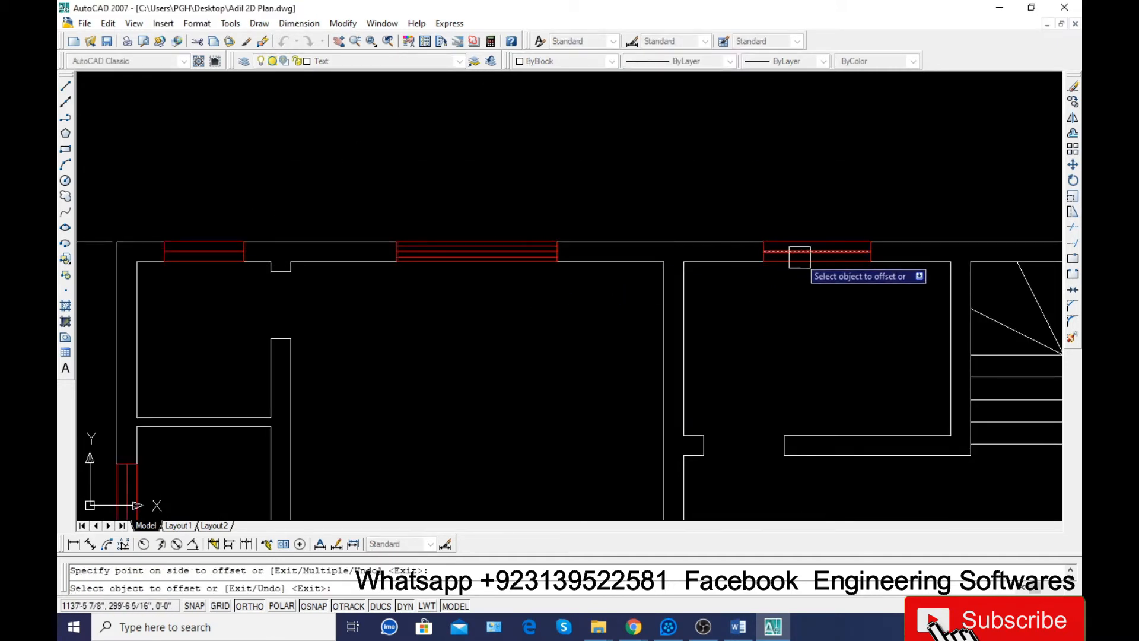
# - Offset the centre line of the upper-wall window in the room beside the staircase 2" to both sides
pyautogui.click(798, 261)
pyautogui.click(802, 232)
pyautogui.click(802, 251)
pyautogui.click(805, 333)
pyautogui.press('Escape')
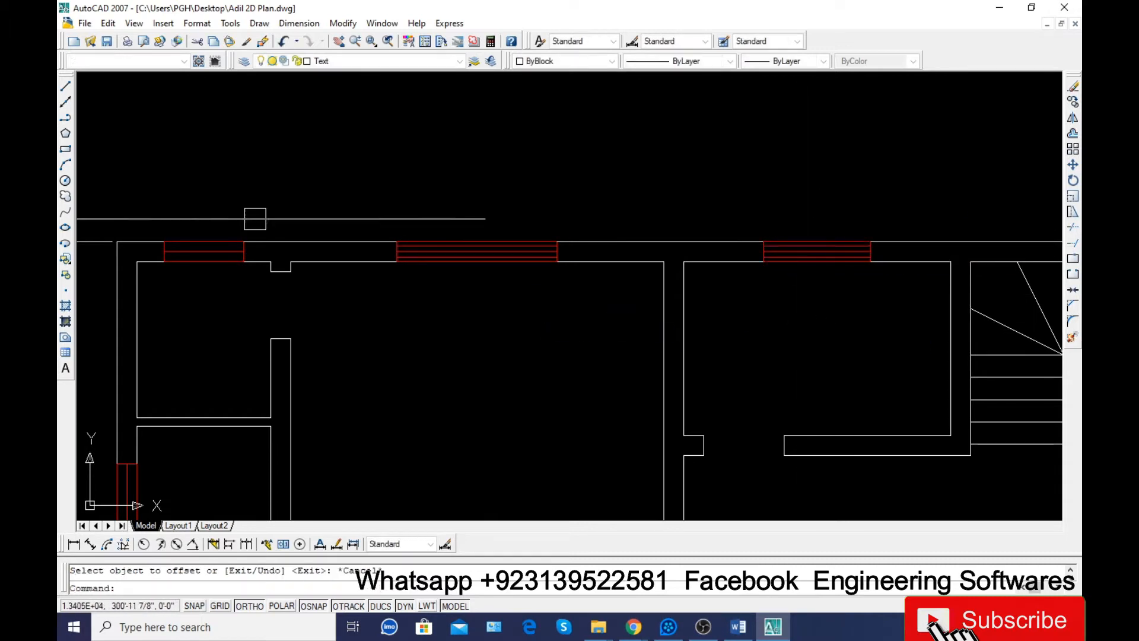
pyautogui.scroll(-4, 267, 217)
pyautogui.scroll(-2, 320, 460)
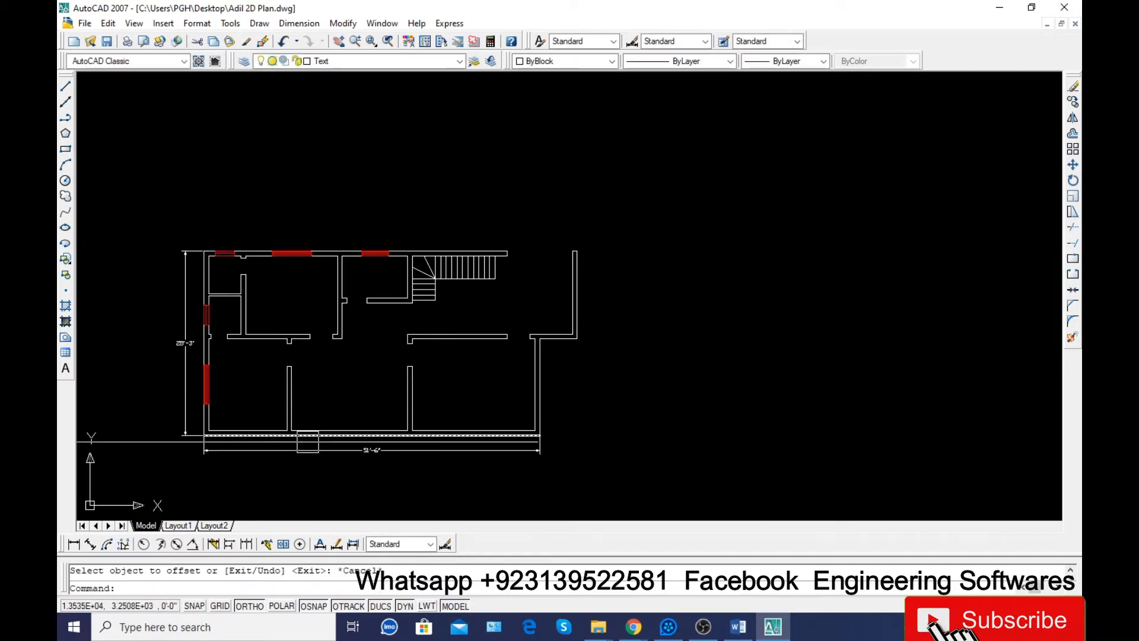
pyautogui.scroll(4, 313, 454)
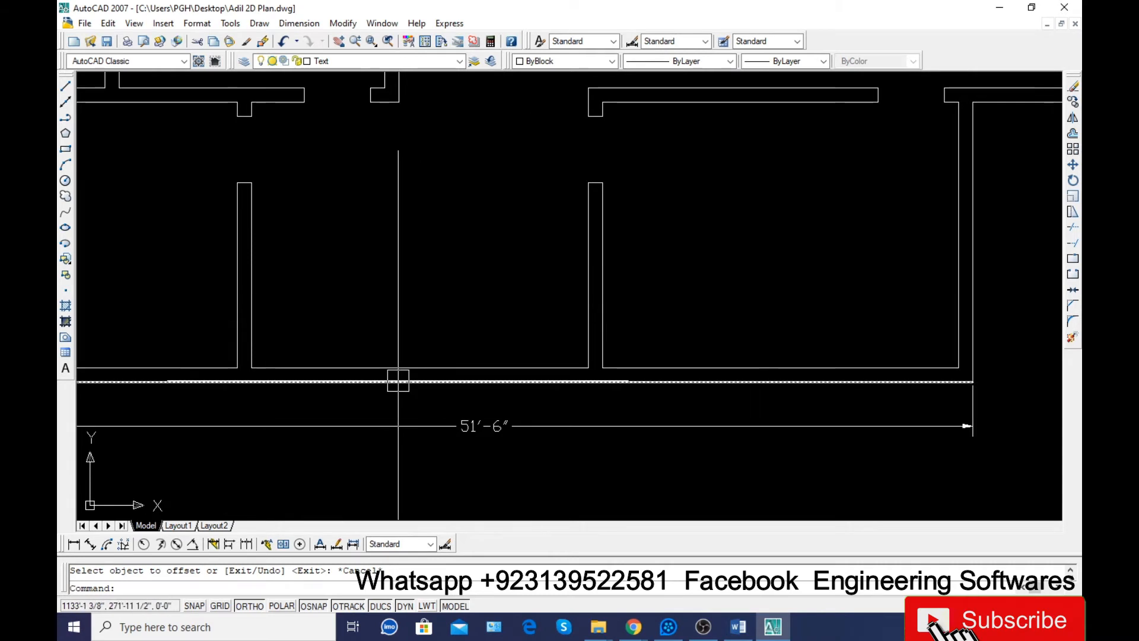
pyautogui.scroll(-4, 570, 372)
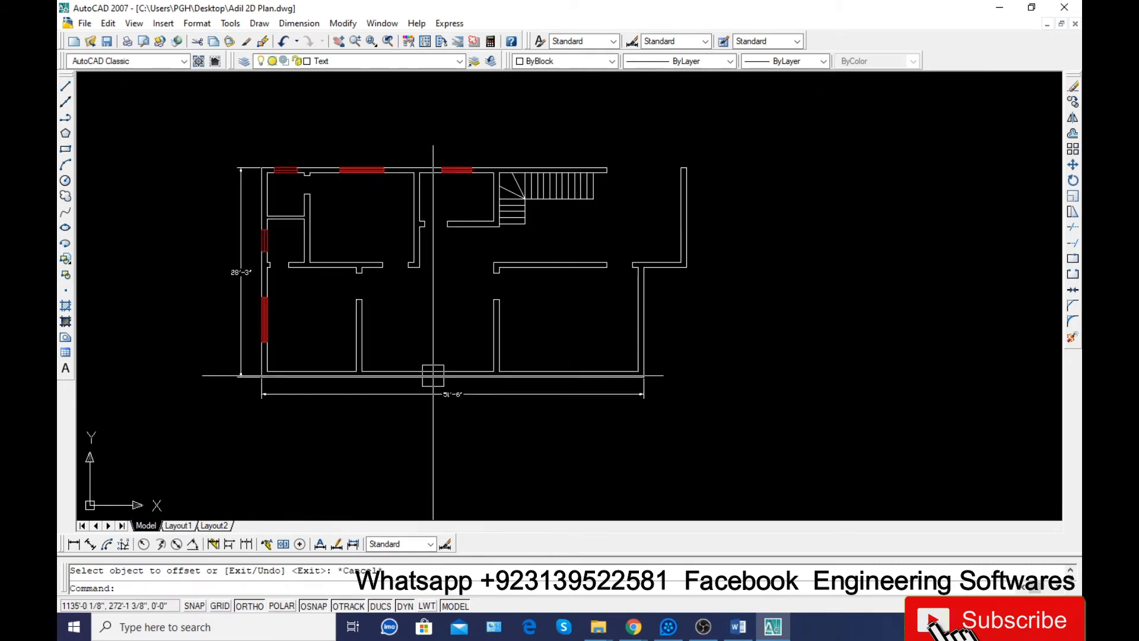
pyautogui.scroll(3, 322, 399)
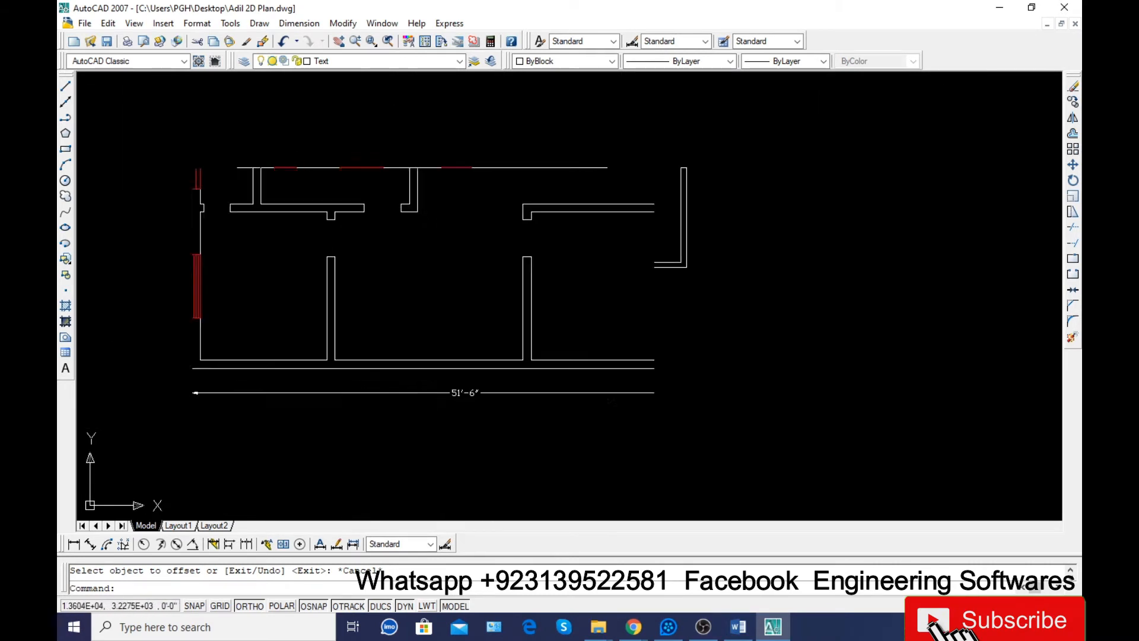
pyautogui.scroll(-1, 331, 356)
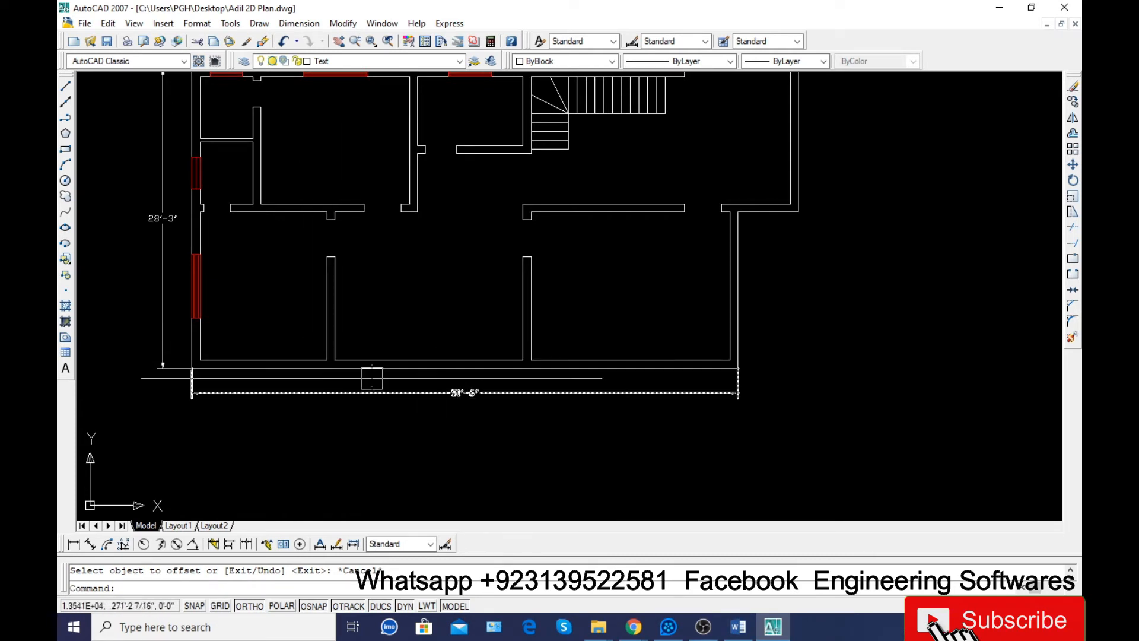
pyautogui.scroll(3, 397, 382)
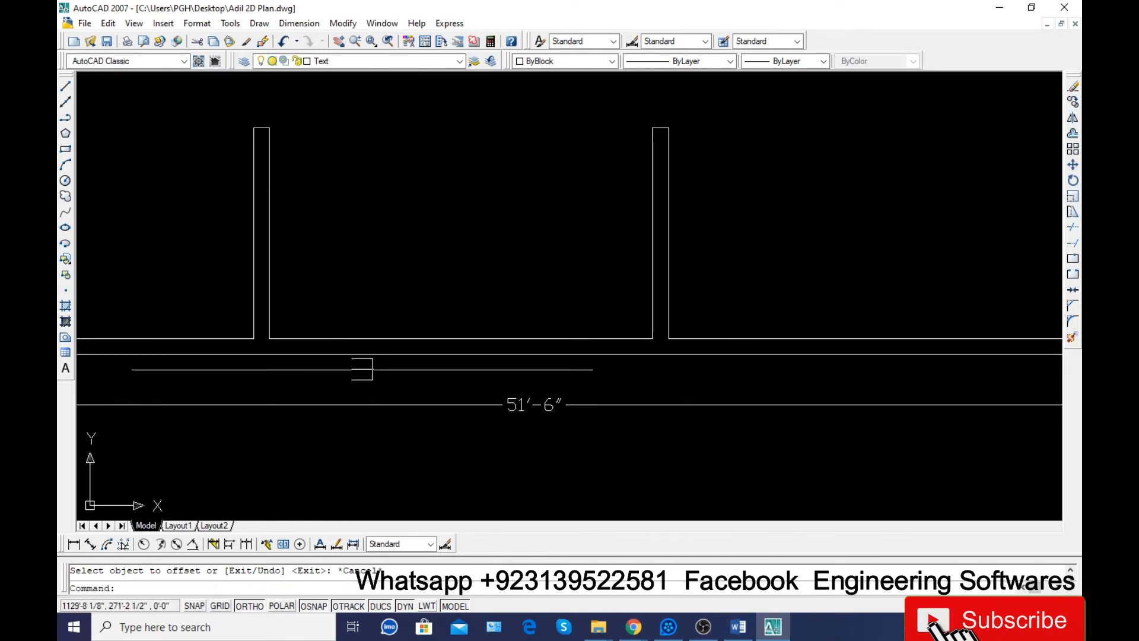
pyautogui.write('l')
pyautogui.press('Return')
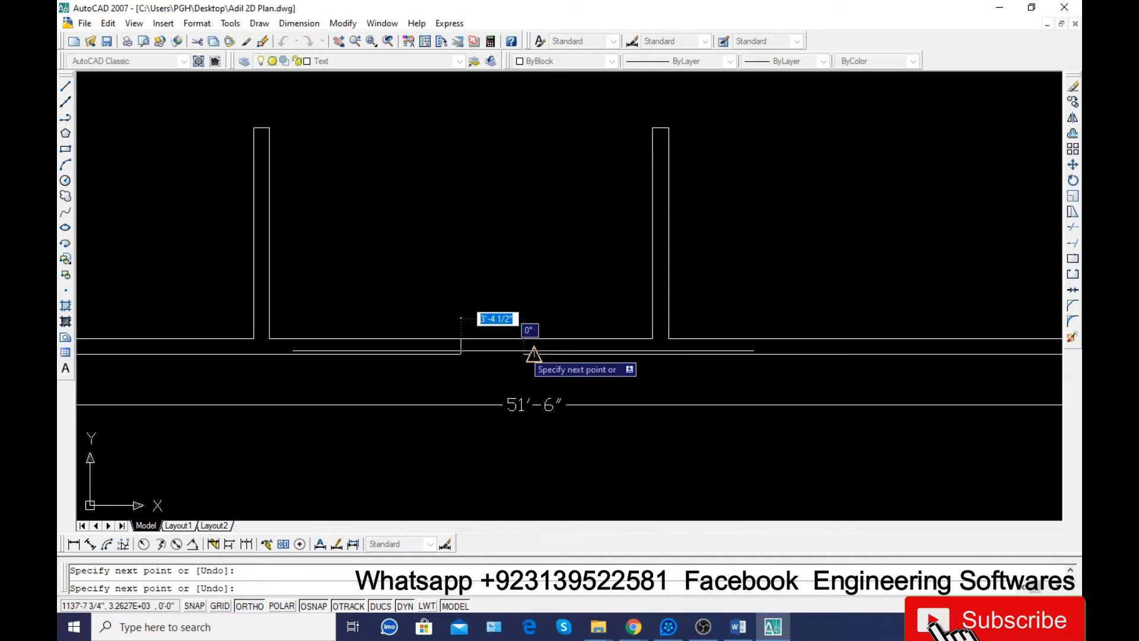
pyautogui.press('Return')
# - Draw vertical lines down across the lower outer wall from the middle room's two inner bottom corners
pyautogui.press('Return')
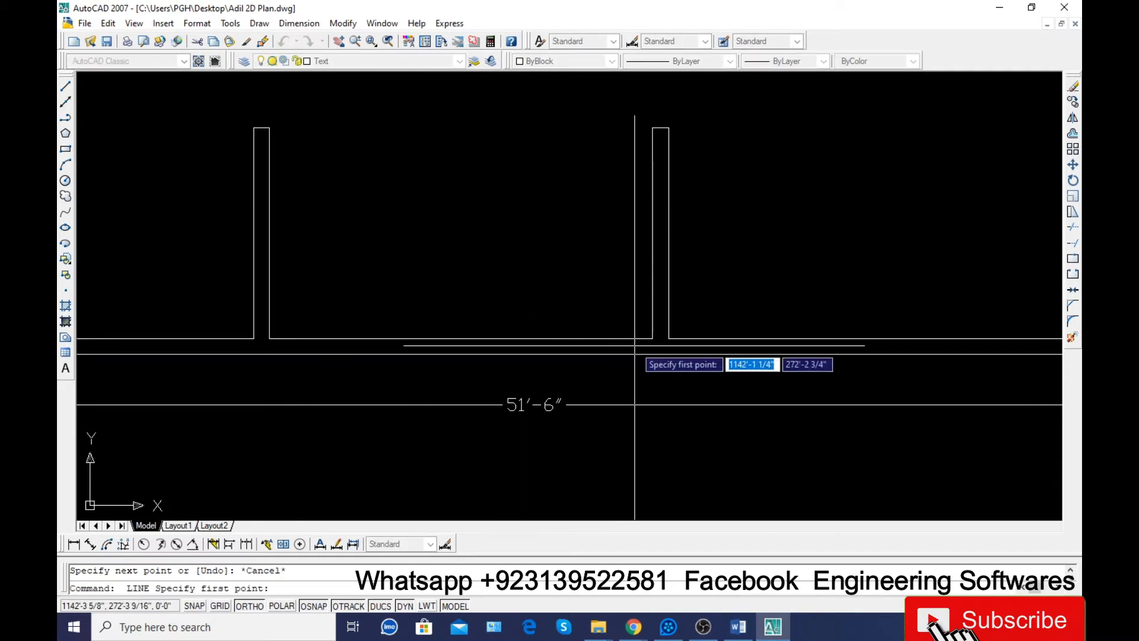
pyautogui.click(653, 339)
pyautogui.click(653, 387)
pyautogui.press('Return')
pyautogui.press('Return')
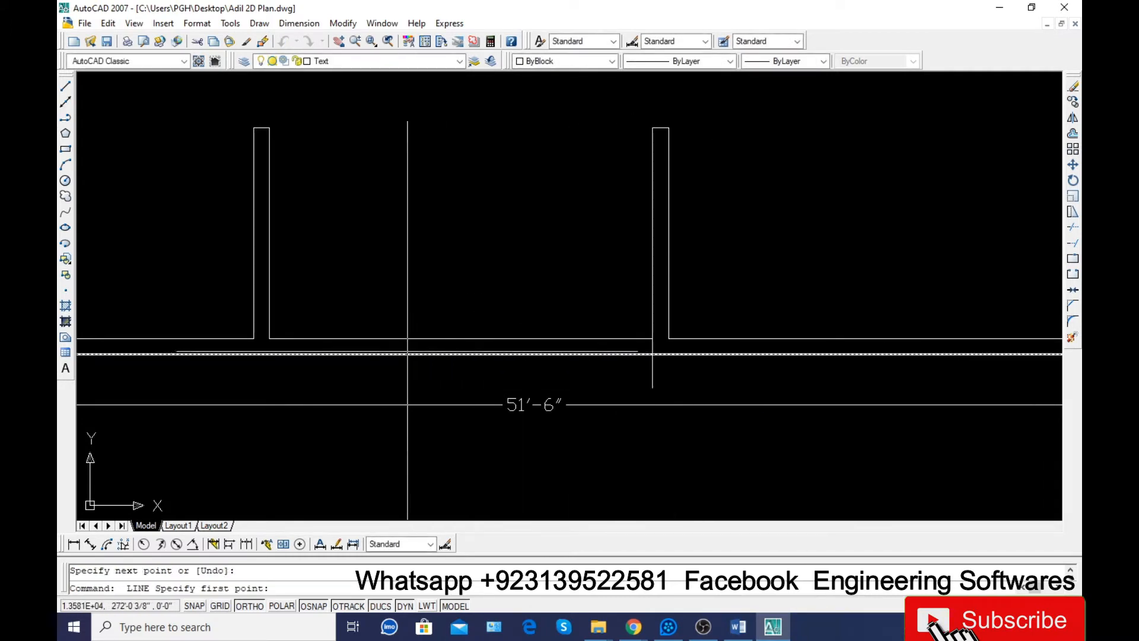
pyautogui.click(268, 338)
pyautogui.click(269, 387)
pyautogui.press('Return')
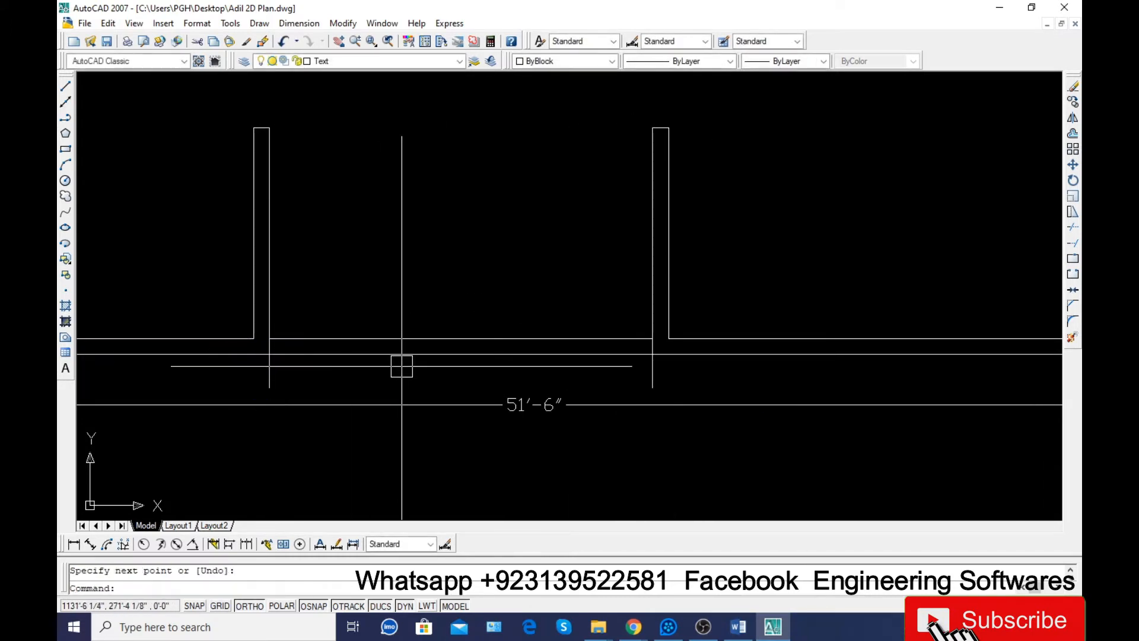
# - Offset the two vertical corner lines in the middle room's lower wall 2' inward
pyautogui.write('o')
pyautogui.press('Return')
pyautogui.write('2')
pyautogui.press('Return')
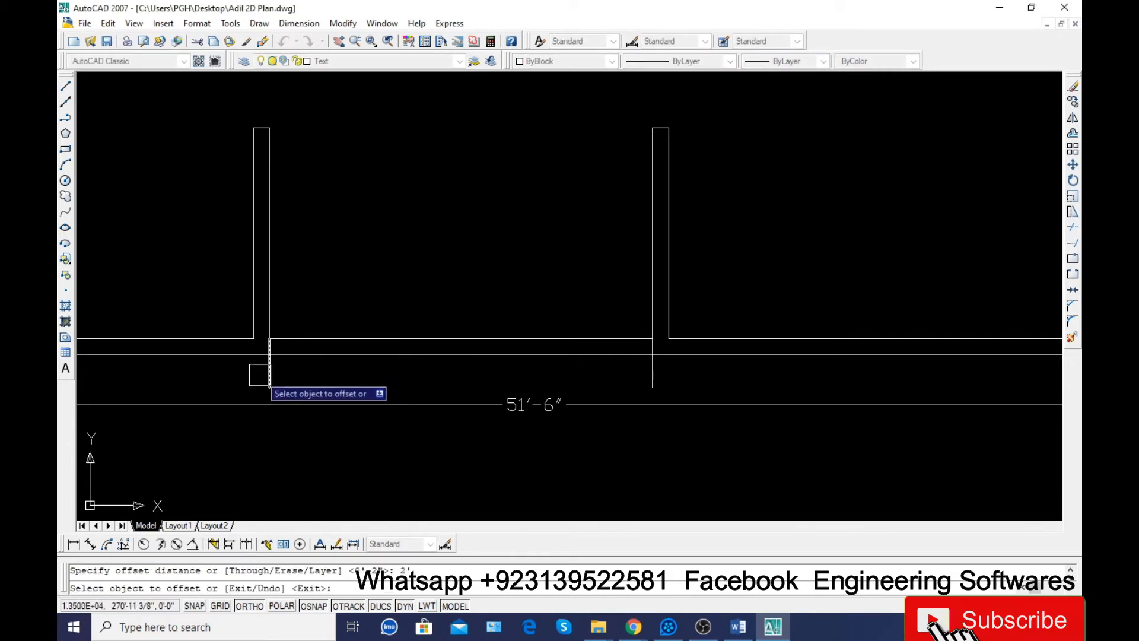
pyautogui.click(652, 381)
pyautogui.click(539, 364)
pyautogui.press('Escape')
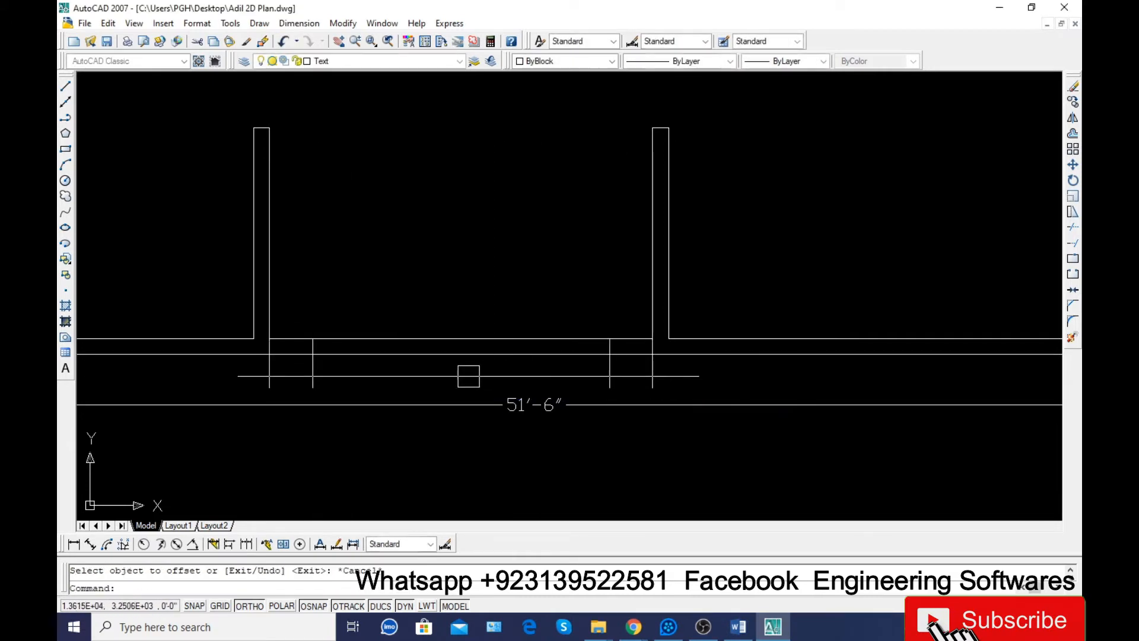
# - Offset the two inner vertical lines in the middle room's lower wall 3' towards the room's centre
pyautogui.write('o')
pyautogui.press('Return')
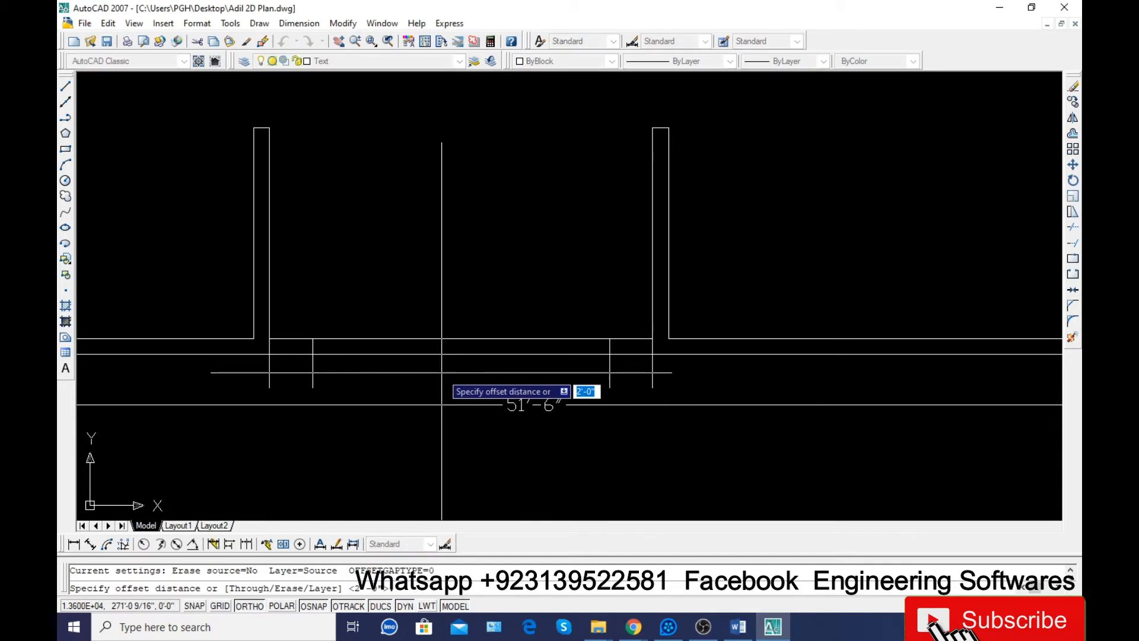
pyautogui.write('3')
pyautogui.press('Return')
pyautogui.click(313, 368)
pyautogui.click(410, 373)
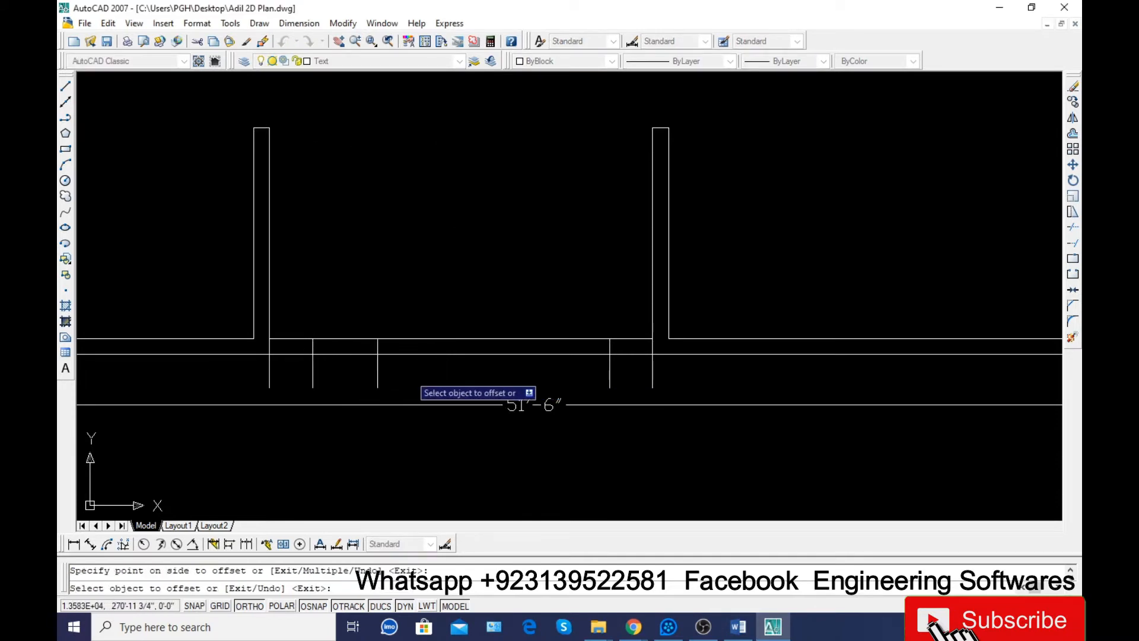
pyautogui.click(610, 371)
pyautogui.click(570, 371)
pyautogui.press('Escape')
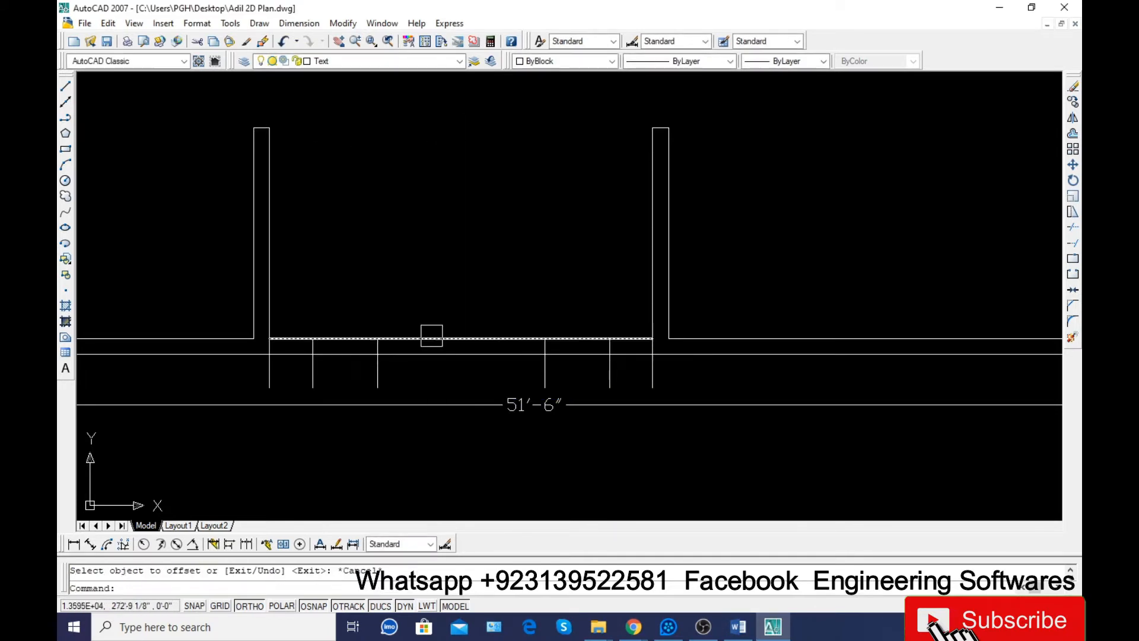
# - Erase the two vertical construction lines at the middle room's bottom corners
pyautogui.click(259, 374)
pyautogui.click(278, 370)
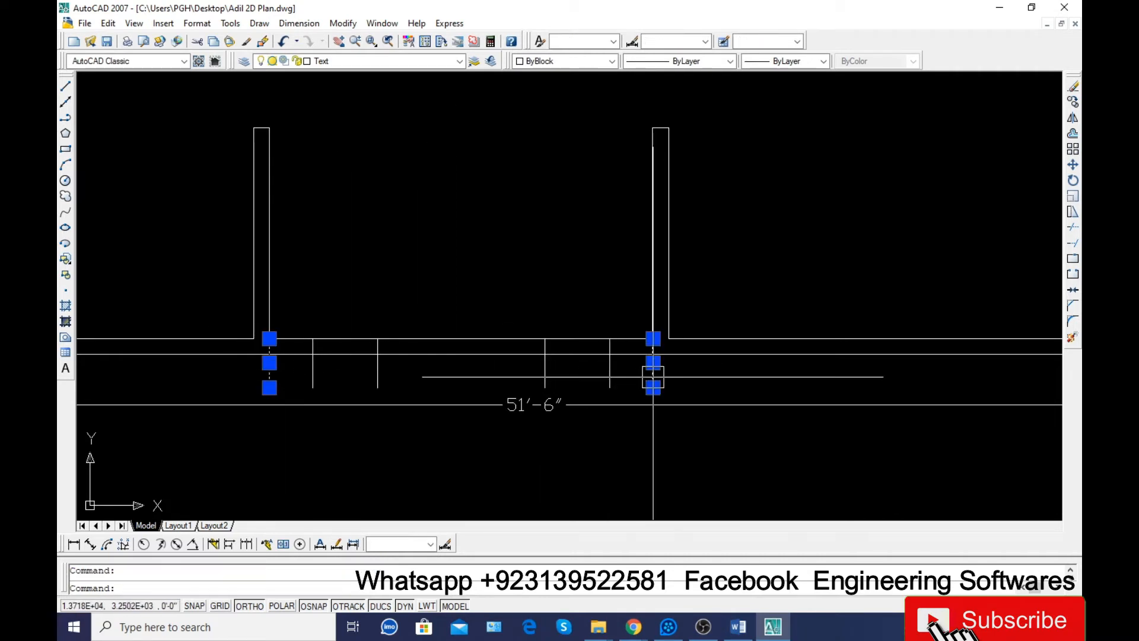
pyautogui.write('e')
pyautogui.press('Return')
# - Trim the wall lines and overhanging construction lines to form the right-hand 3' opening in the middle room's lower wall
pyautogui.write('tr')
pyautogui.press('Return')
pyautogui.press('Return')
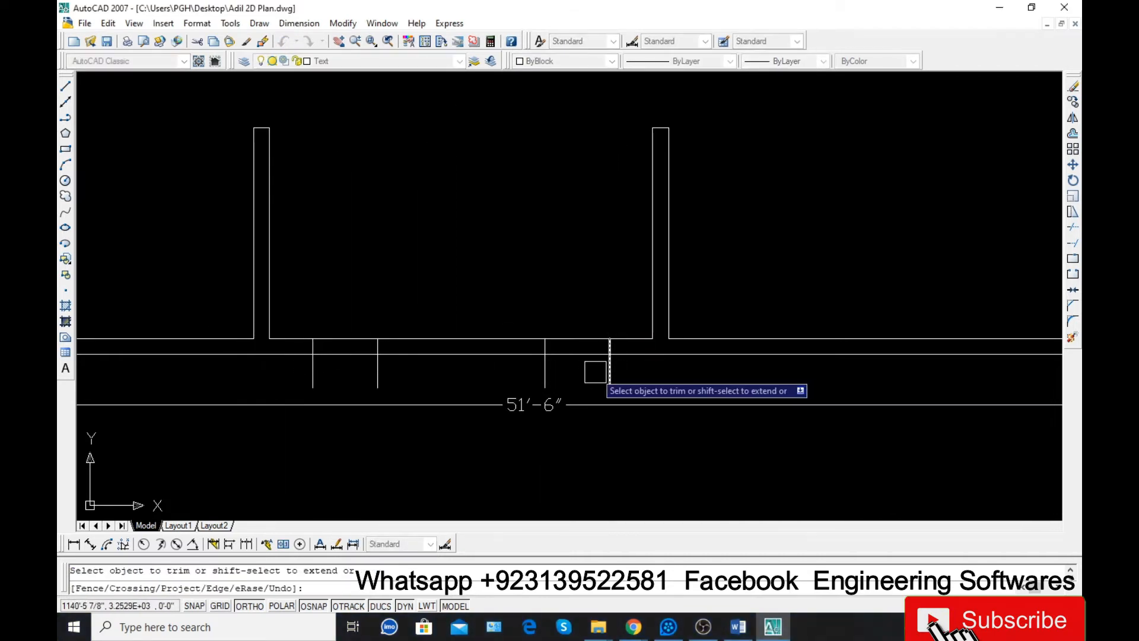
pyautogui.click(644, 389)
pyautogui.click(541, 374)
pyautogui.click(585, 360)
pyautogui.click(582, 346)
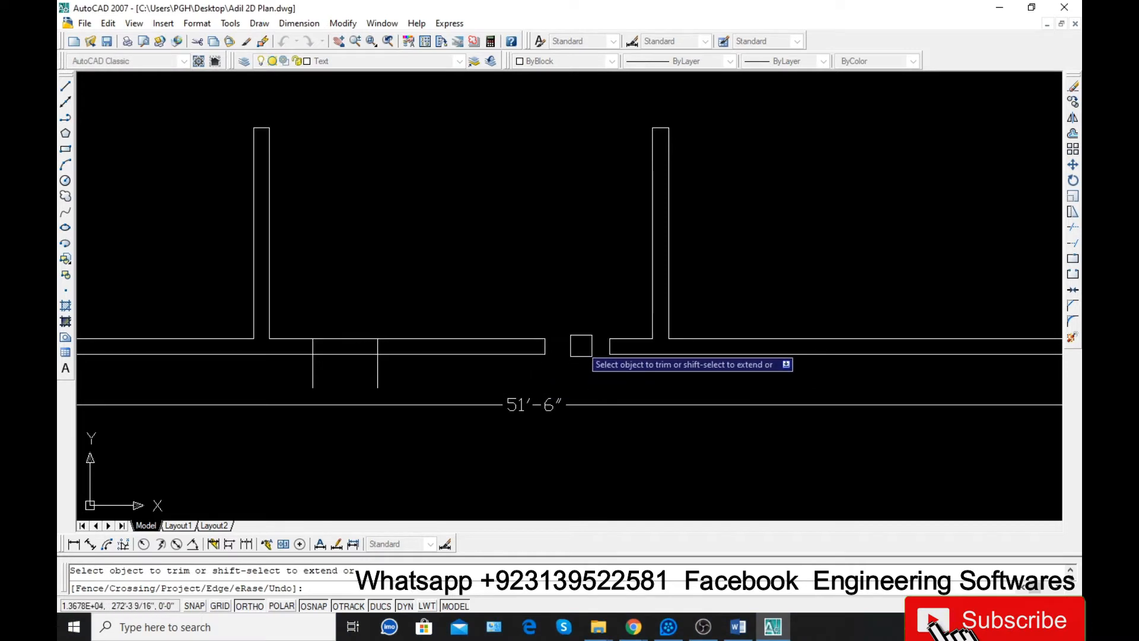
# - Trim the wall lines and overhanging construction lines to form the left-hand 3' opening in the middle room's lower wall
pyautogui.click(388, 382)
pyautogui.click(322, 373)
pyautogui.click(341, 357)
pyautogui.click(343, 341)
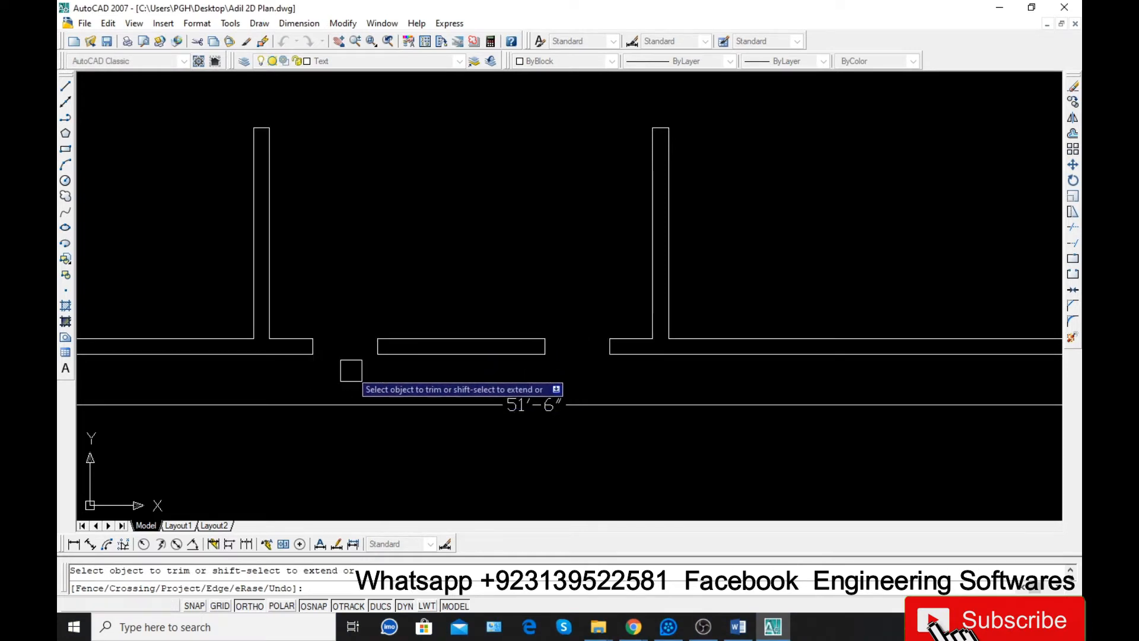
# - Draw lines along the outer and inner wall faces across the left-hand 3' opening in the middle room's lower wall
pyautogui.press('Escape')
pyautogui.write('l')
pyautogui.press('Return')
pyautogui.scroll(2, 316, 375)
pyautogui.click(312, 354)
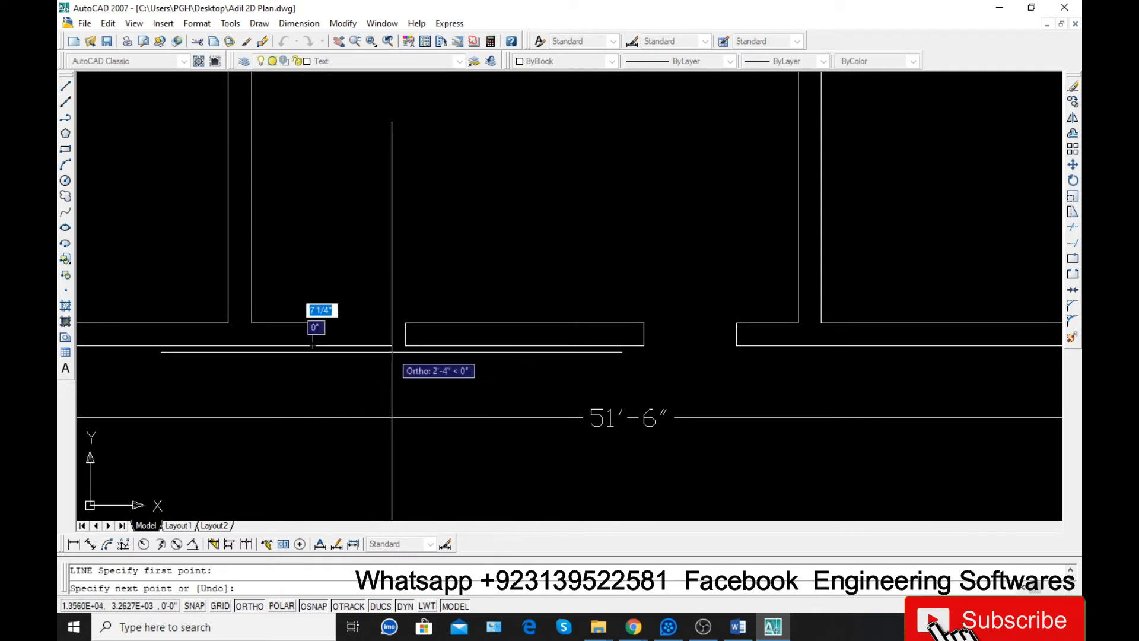
pyautogui.click(406, 346)
pyautogui.press('Return')
pyautogui.press('Return')
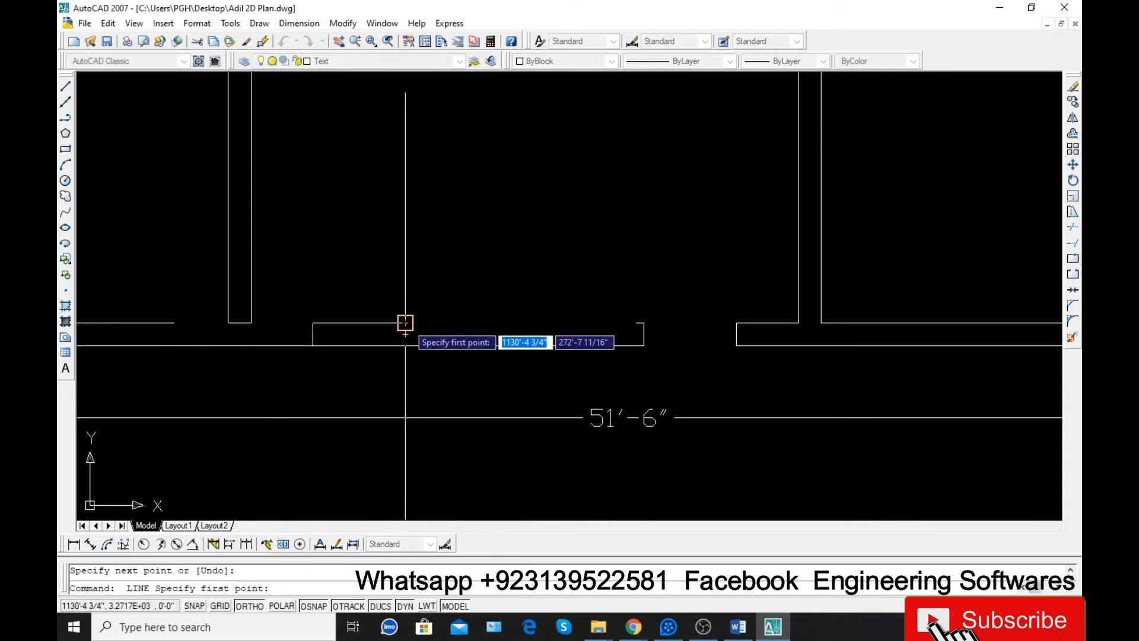
pyautogui.click(405, 323)
pyautogui.click(313, 323)
pyautogui.press('Return')
# - Draw a centre line between the jamb midpoints of the left-hand 3' opening
pyautogui.press('Return')
pyautogui.click(313, 334)
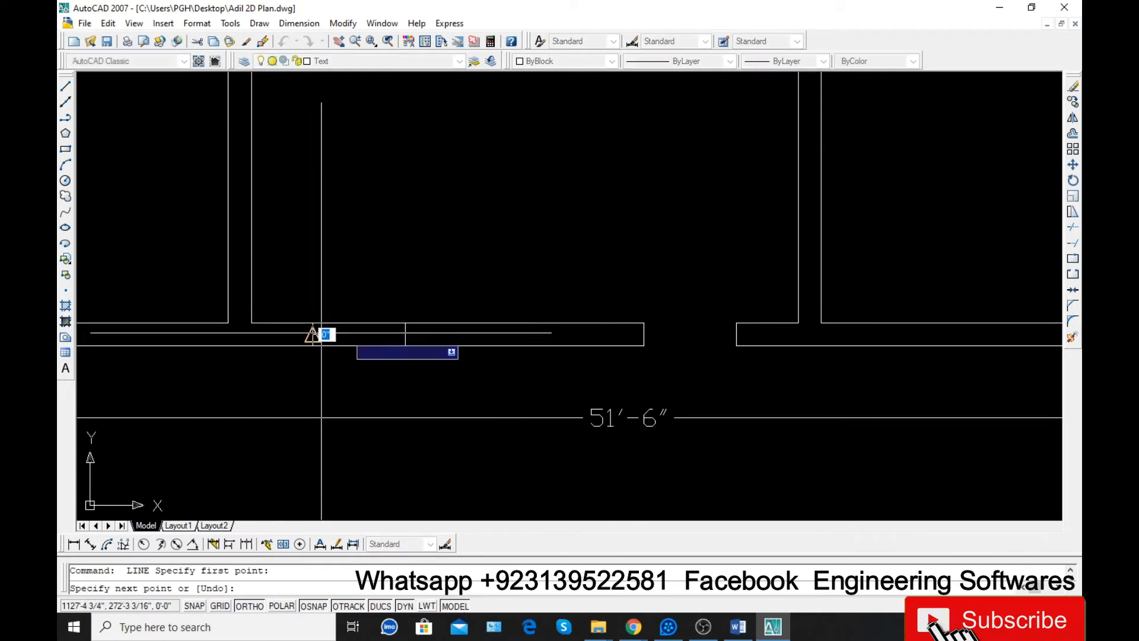
pyautogui.click(405, 334)
pyautogui.press('Return')
pyautogui.press('Return')
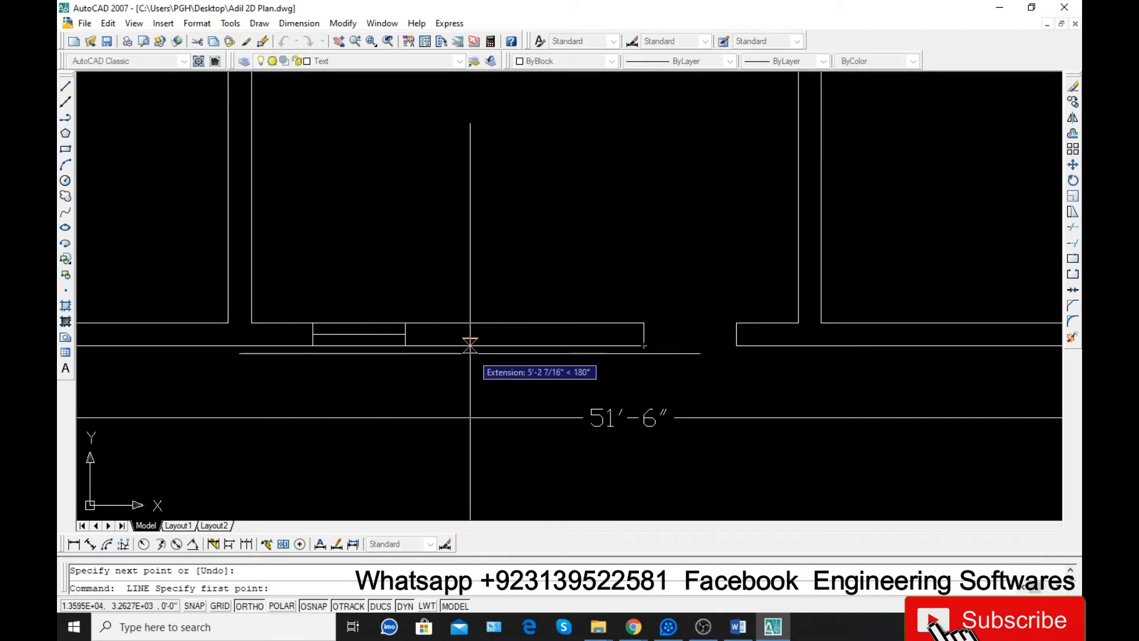
pyautogui.press('Escape')
# - Offset the left-hand window's centre line 2" to both sides
pyautogui.write('o')
pyautogui.press('Return')
pyautogui.press('Return')
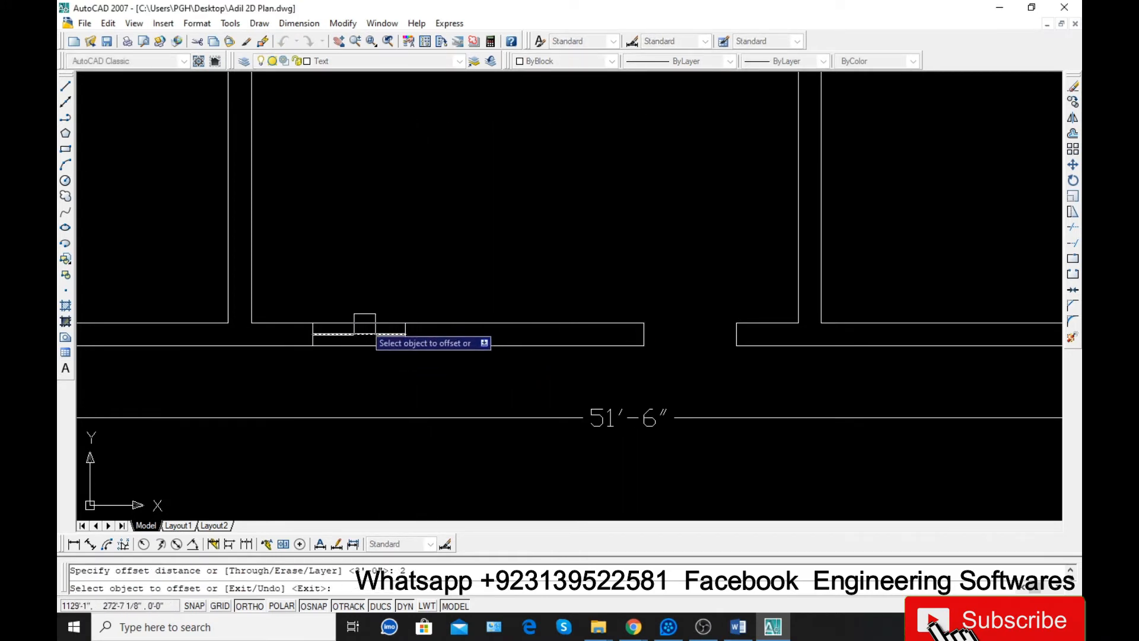
pyautogui.click(363, 323)
pyautogui.click(369, 352)
pyautogui.click(361, 347)
pyautogui.click(360, 322)
pyautogui.press('Escape')
# - Set the colour of all the left-hand window's lines to Red
pyautogui.click(293, 296)
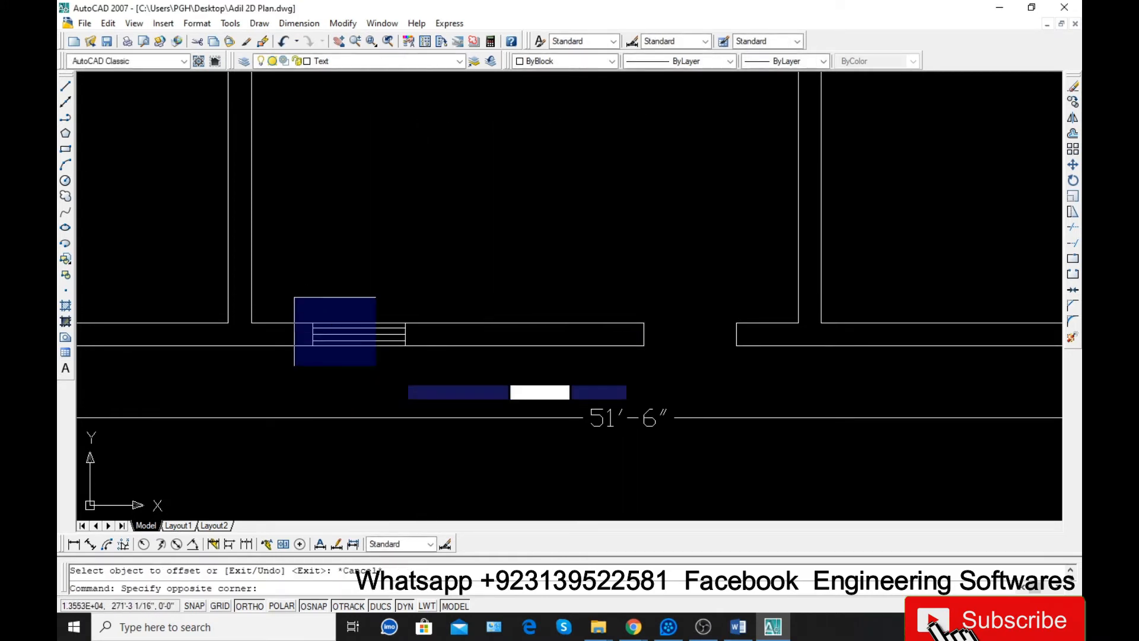
pyautogui.click(437, 380)
pyautogui.click(564, 61)
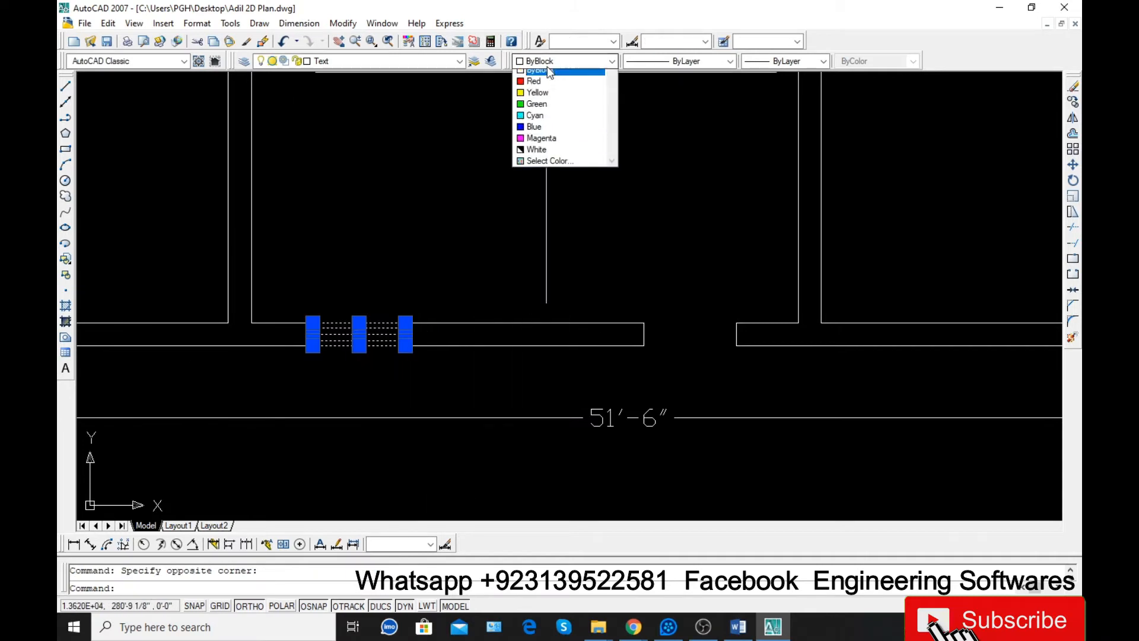
pyautogui.click(537, 95)
# - Copy the red window symbol into the right-hand 3' opening in the middle room's lower wall
pyautogui.write('c')
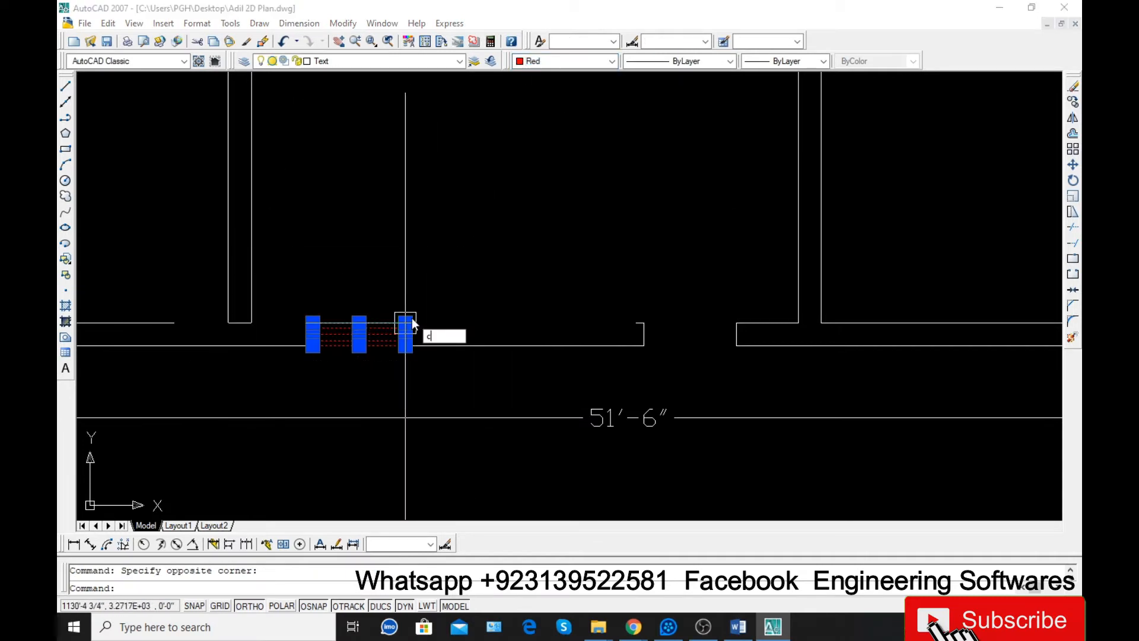
pyautogui.write('o')
pyautogui.press('Return')
pyautogui.click(313, 345)
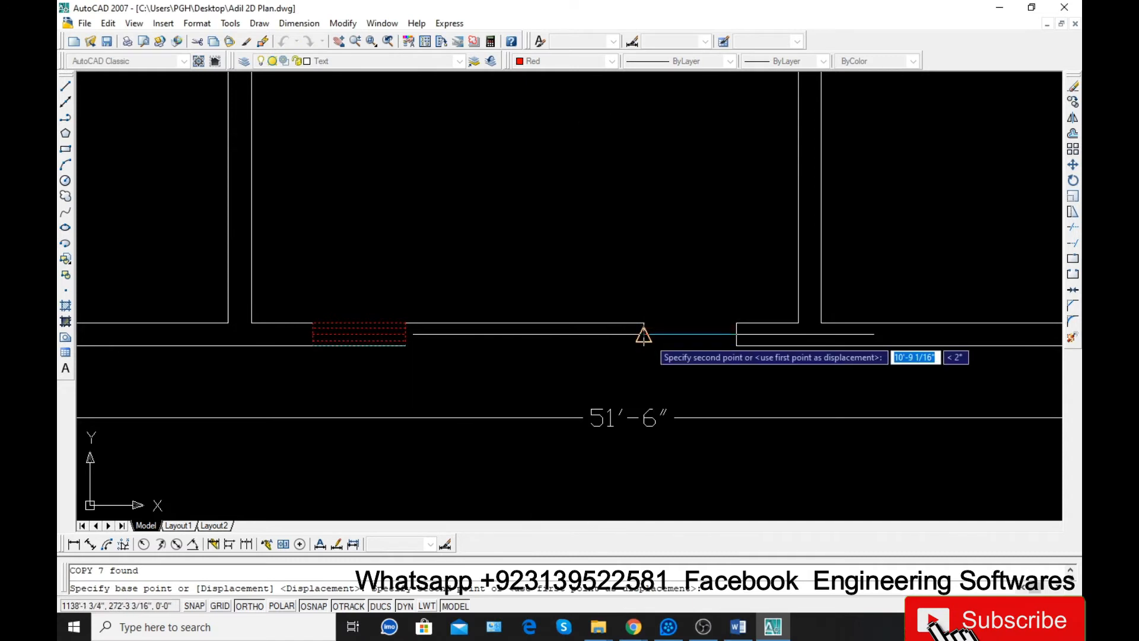
pyautogui.click(643, 335)
pyautogui.press('Escape')
# - Draw a vertical construction line down from the midpoint of the right room's inner lower wall line
pyautogui.scroll(-2, 287, 386)
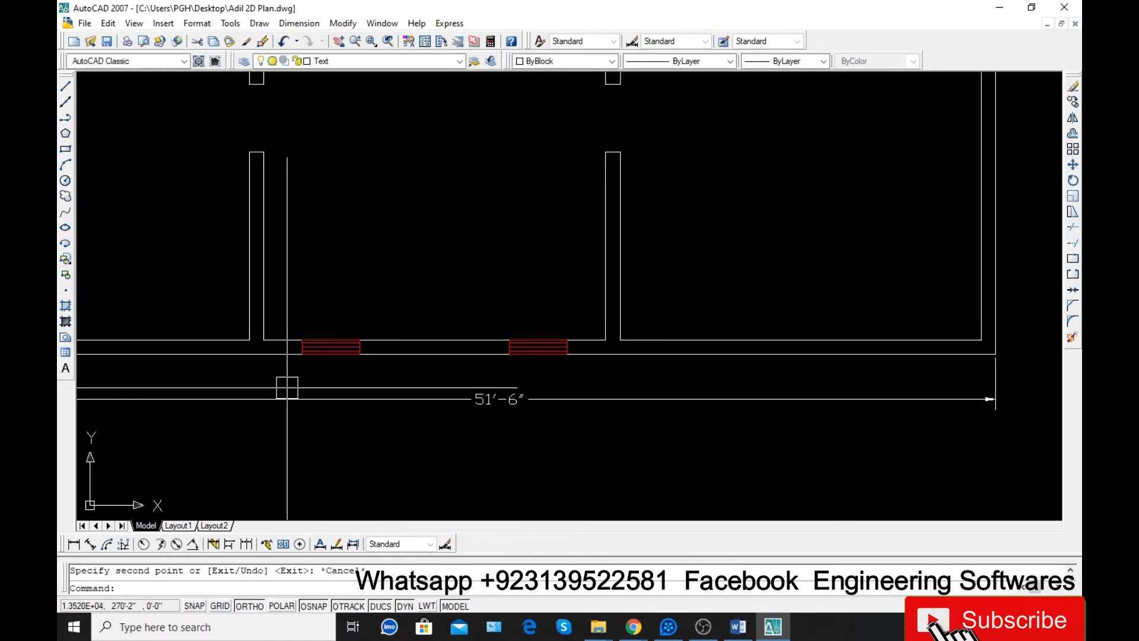
pyautogui.scroll(-3, 287, 388)
pyautogui.scroll(-2, 567, 368)
pyautogui.scroll(5, 568, 376)
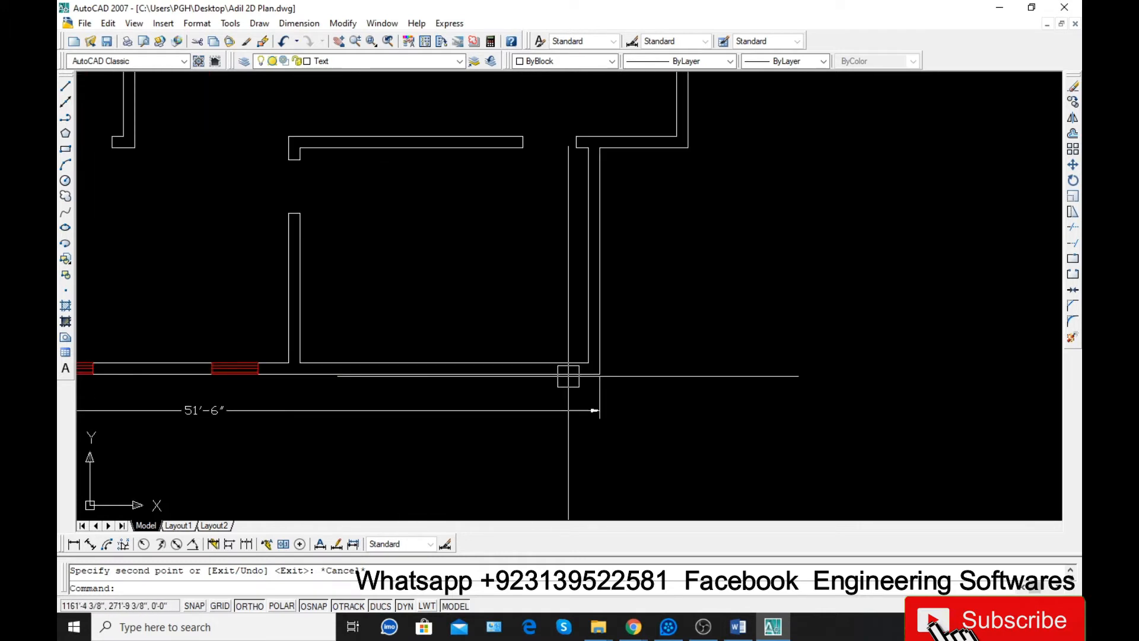
pyautogui.scroll(2, 389, 395)
pyautogui.write('l')
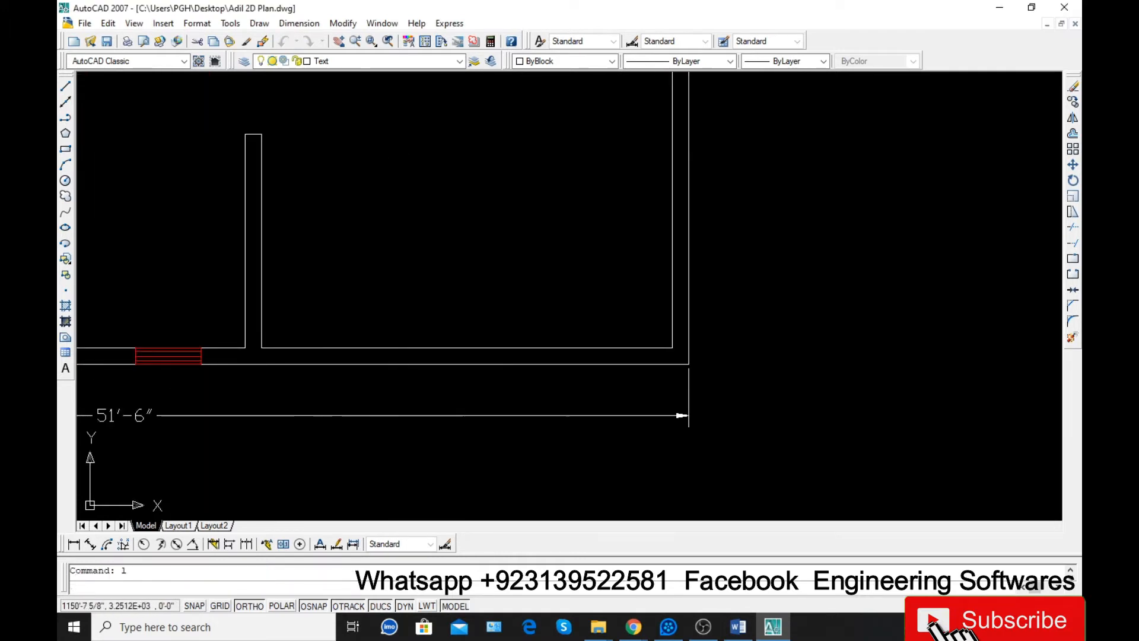
pyautogui.press('Return')
pyautogui.click(466, 348)
pyautogui.click(466, 395)
pyautogui.press('Return')
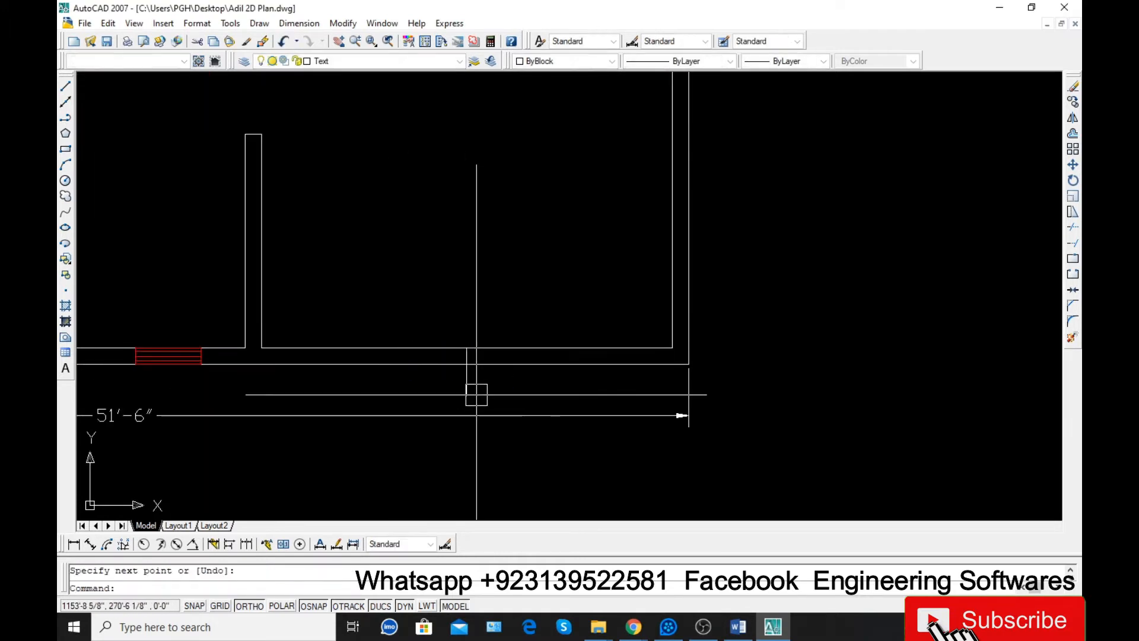
# - Offset the right room's vertical construction line 3' to both sides
pyautogui.write('o')
pyautogui.press('Return')
pyautogui.write('3')
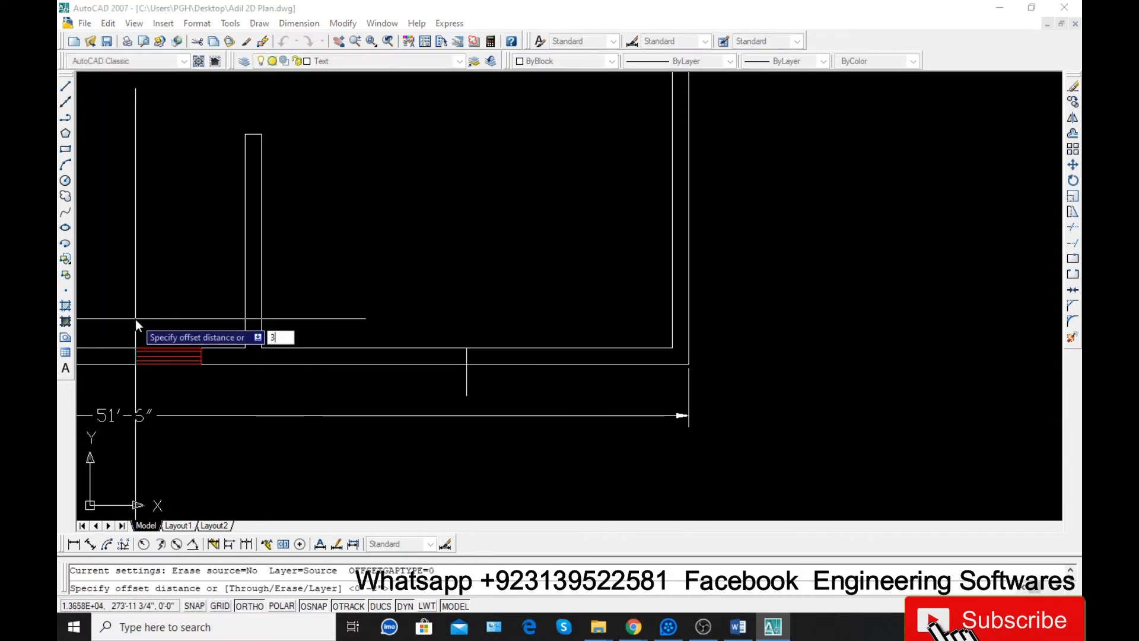
pyautogui.press('Return')
pyautogui.click(458, 378)
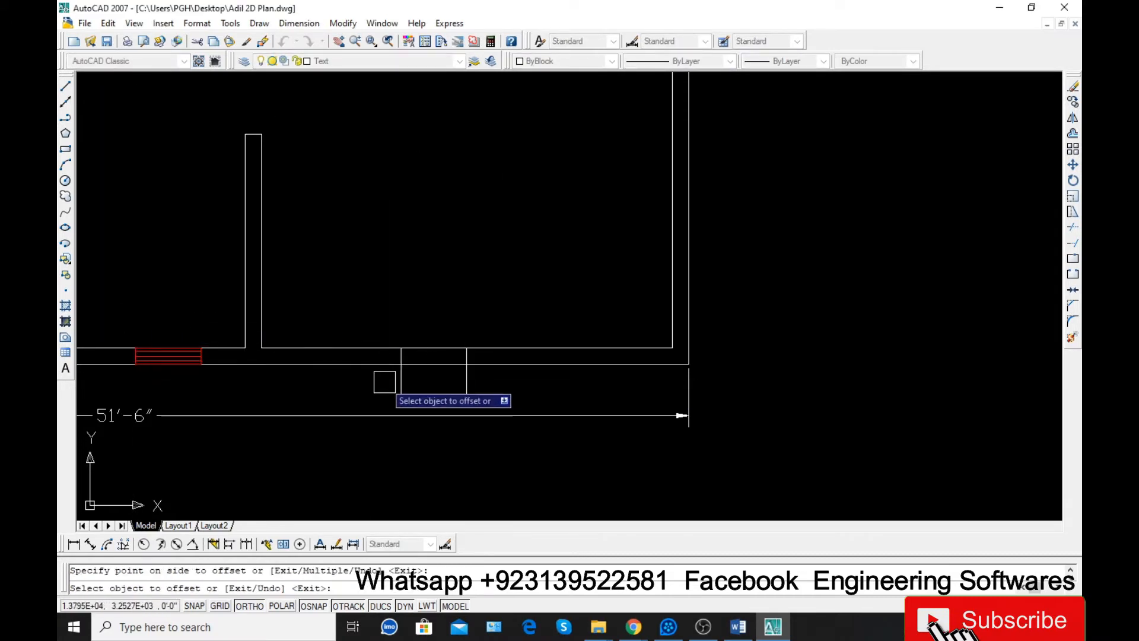
pyautogui.click(460, 380)
pyautogui.click(515, 385)
pyautogui.press('Escape')
# - Erase the original middle construction line at the right room's lower wall
pyautogui.click(473, 384)
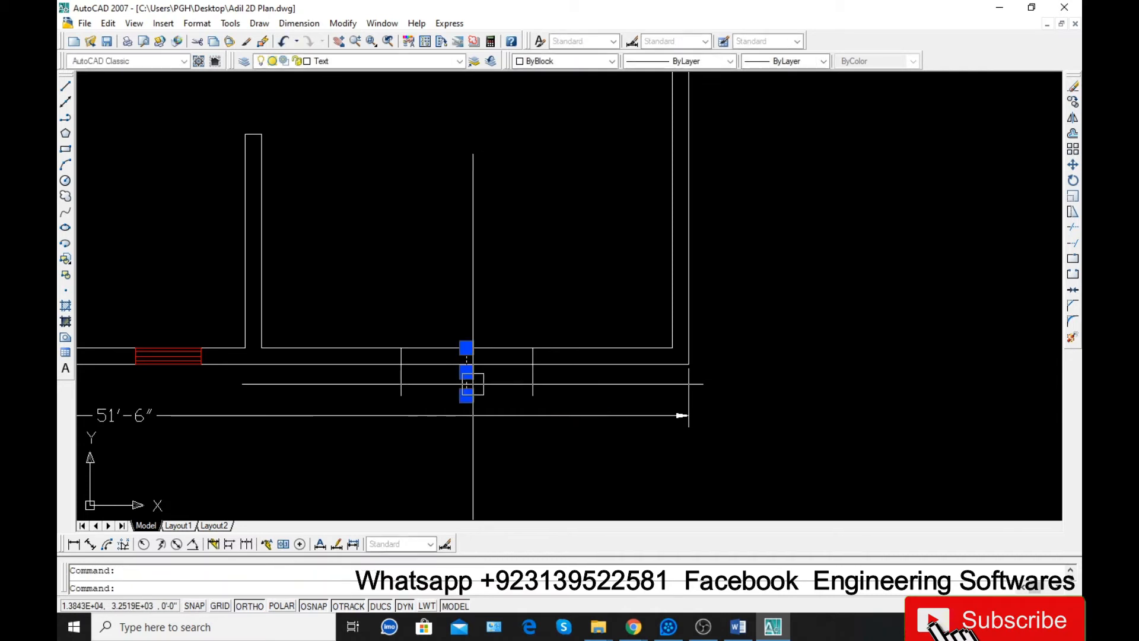
pyautogui.write('e')
pyautogui.press('Return')
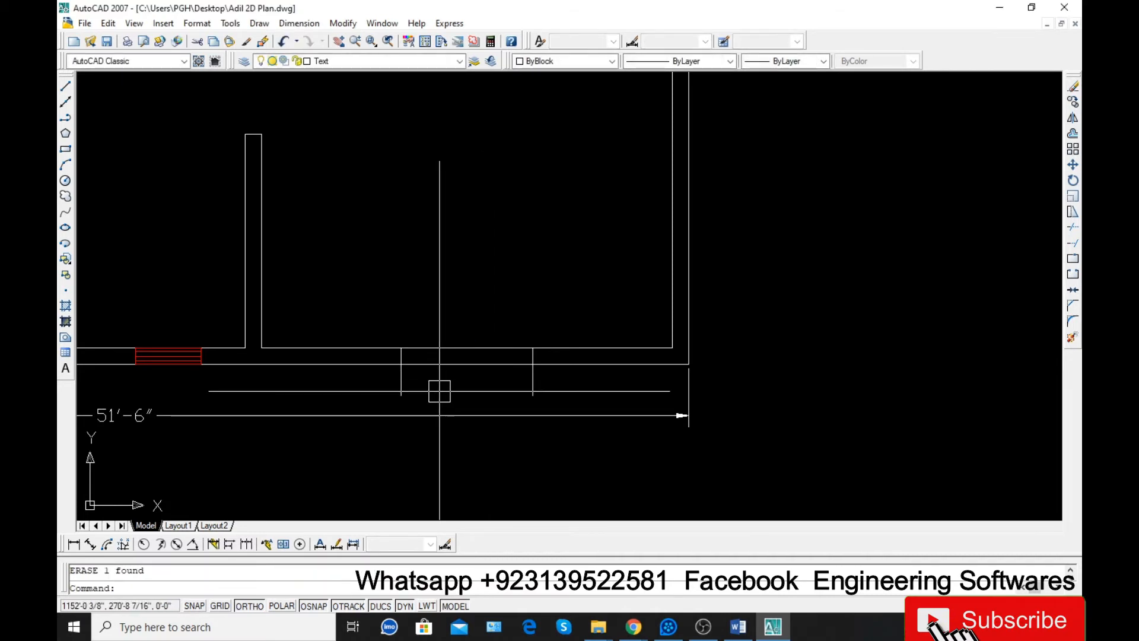
# - Trim the wall lines and overhanging construction lines to form the opening in the right room's lower wall
pyautogui.write('tr')
pyautogui.press('Return')
pyautogui.press('Return')
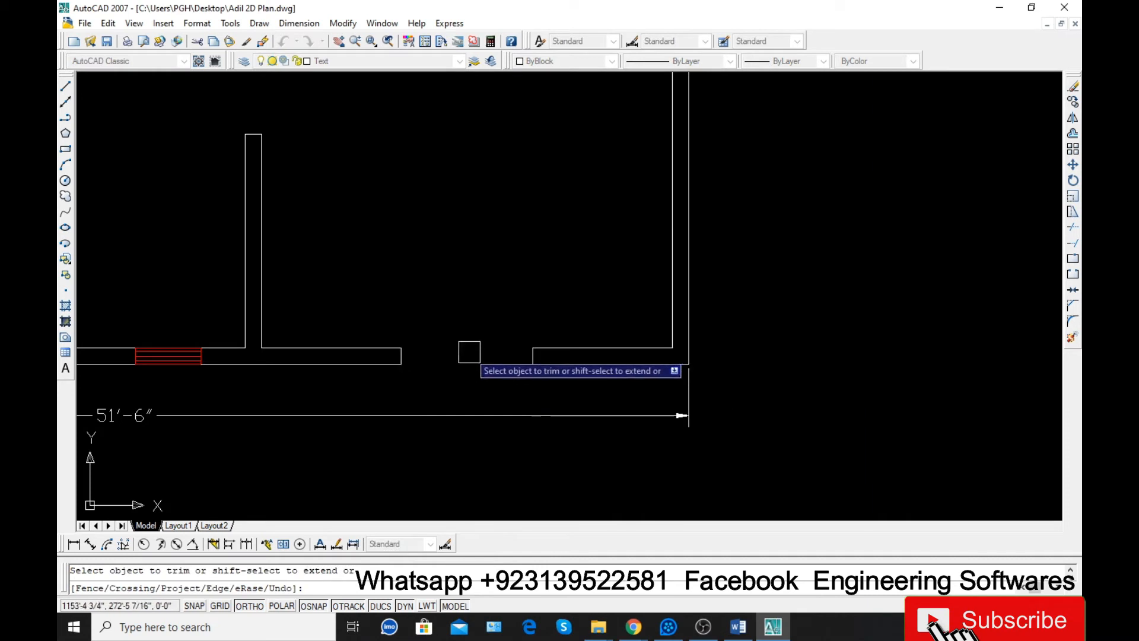
pyautogui.press('Escape')
# - Draw lines along the outer and inner wall faces across the opening in the right room's lower wall
pyautogui.write('l')
pyautogui.press('Return')
pyautogui.click(402, 364)
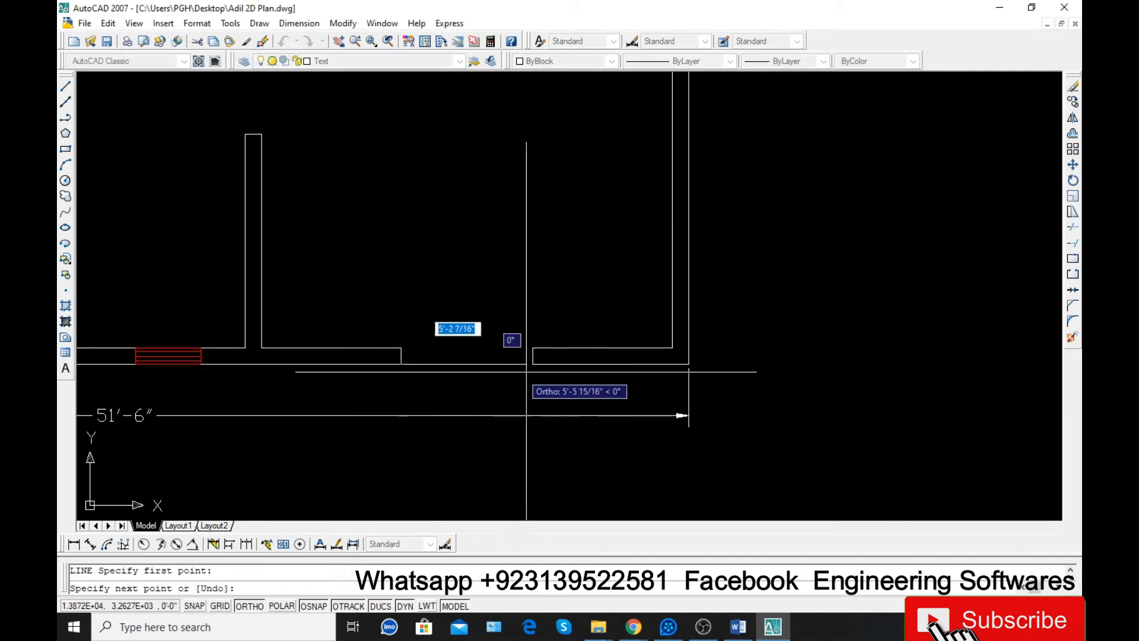
pyautogui.click(533, 364)
pyautogui.press('Return')
pyautogui.press('Return')
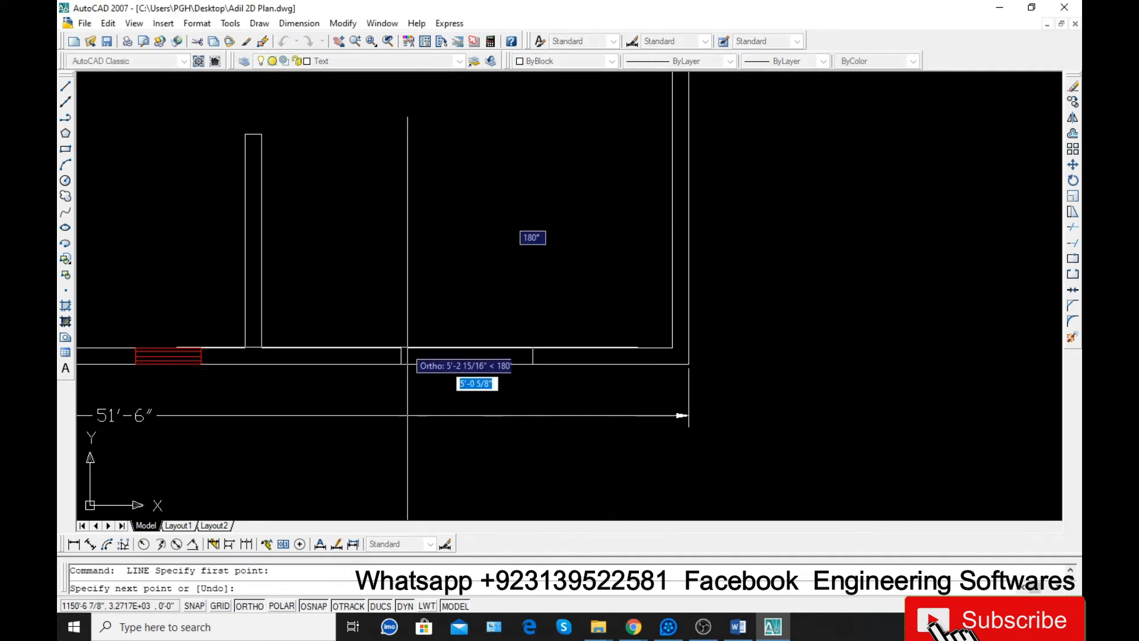
# - Draw a centre line between the jamb midpoints of the right room's window opening
pyautogui.scroll(3, 410, 356)
pyautogui.click(383, 344)
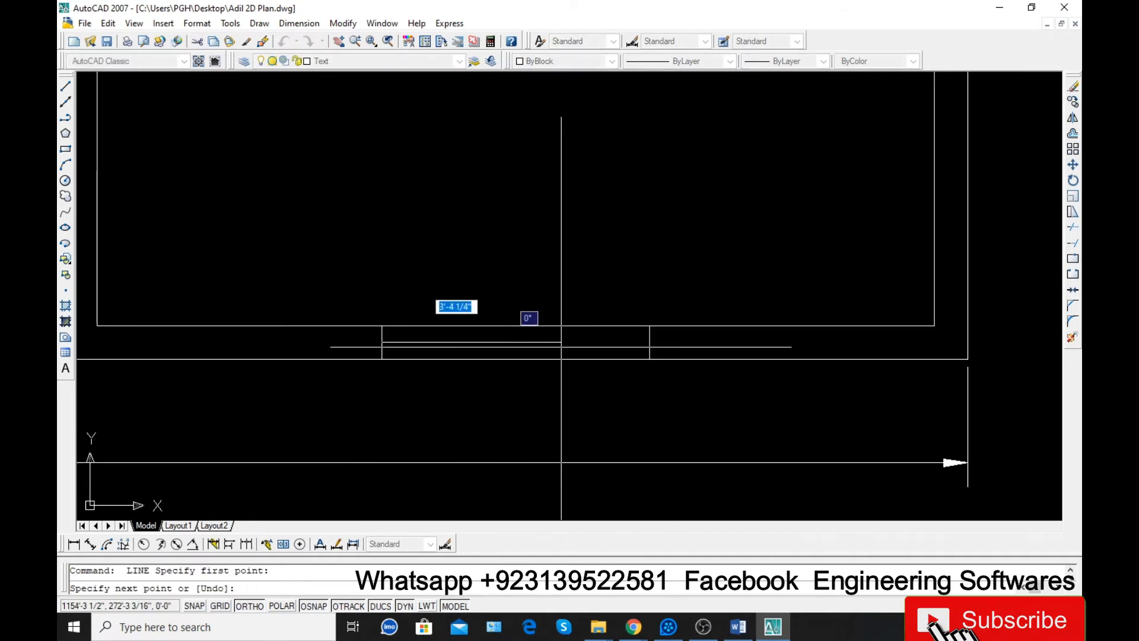
pyautogui.click(648, 342)
pyautogui.press('Return')
# - Offset the right room window's centre line to both sides within the wall thickness
pyautogui.write('o')
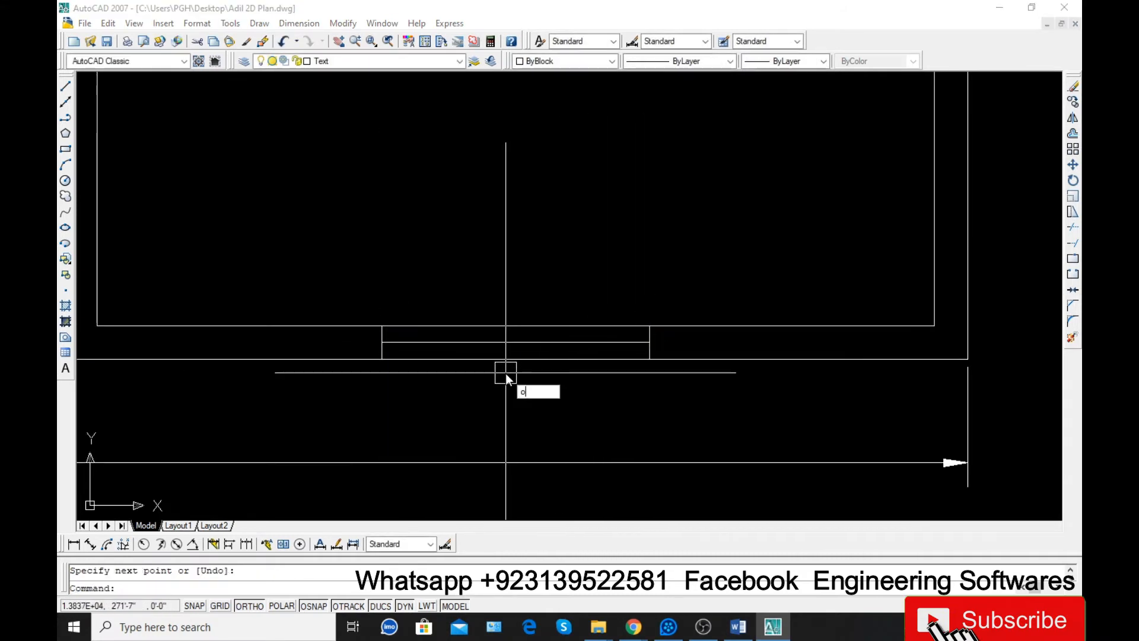
pyautogui.press('Return')
pyautogui.press('Return')
pyautogui.click(489, 362)
pyautogui.click(490, 338)
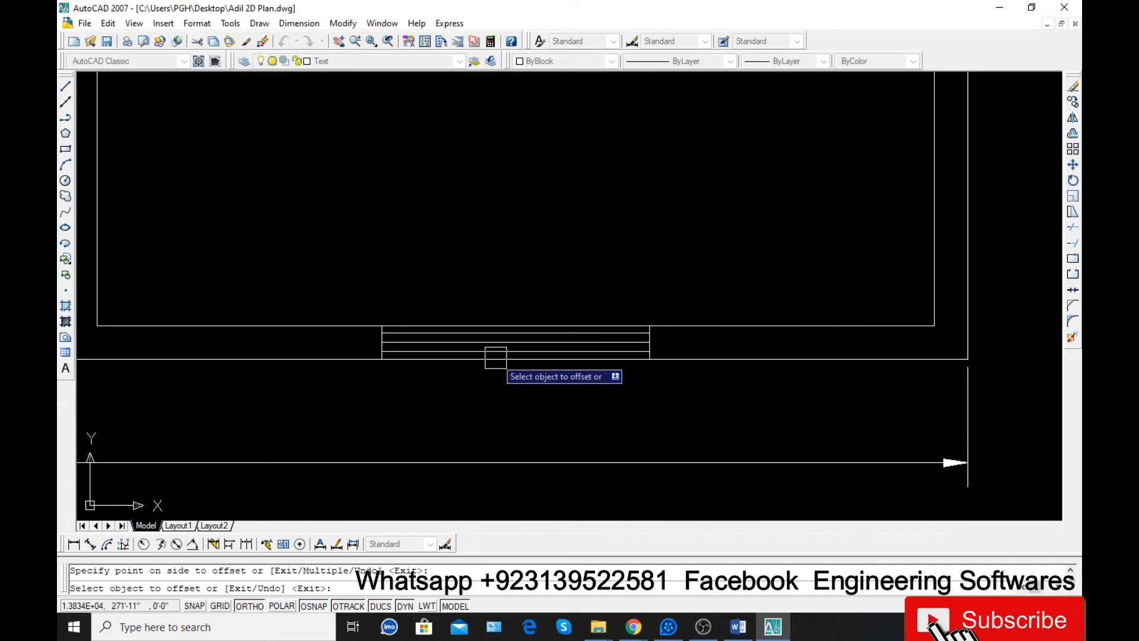
pyautogui.press('Escape')
# - Set the colour of all the right room's window lines to Red
pyautogui.click(369, 295)
pyautogui.click(691, 399)
pyautogui.click(555, 61)
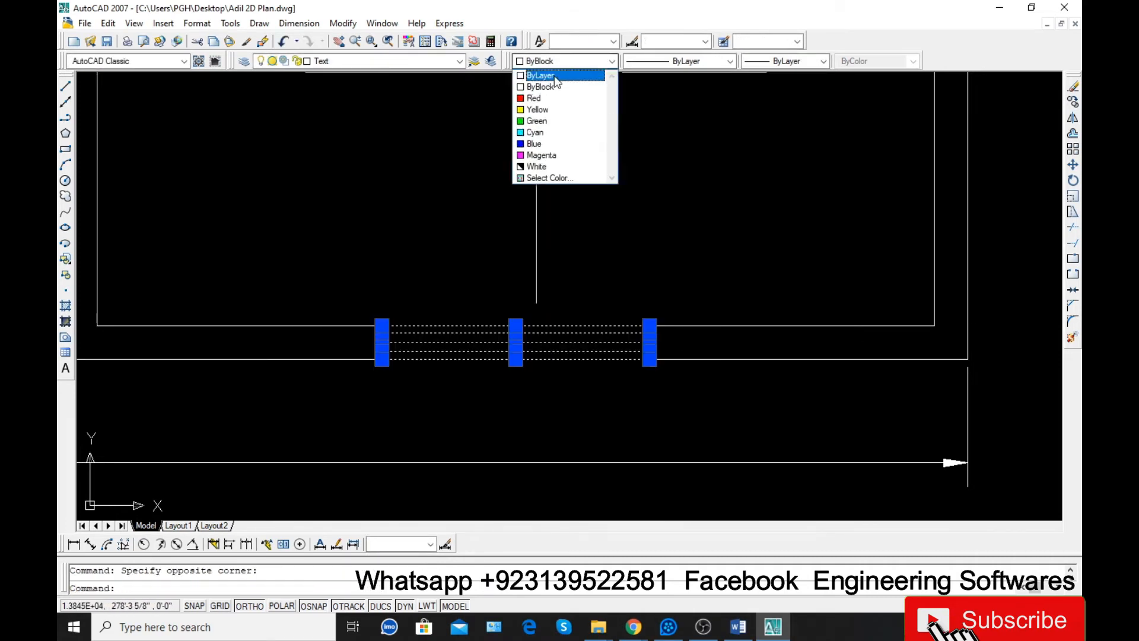
pyautogui.click(556, 98)
pyautogui.press('Escape')
pyautogui.scroll(-4, 470, 432)
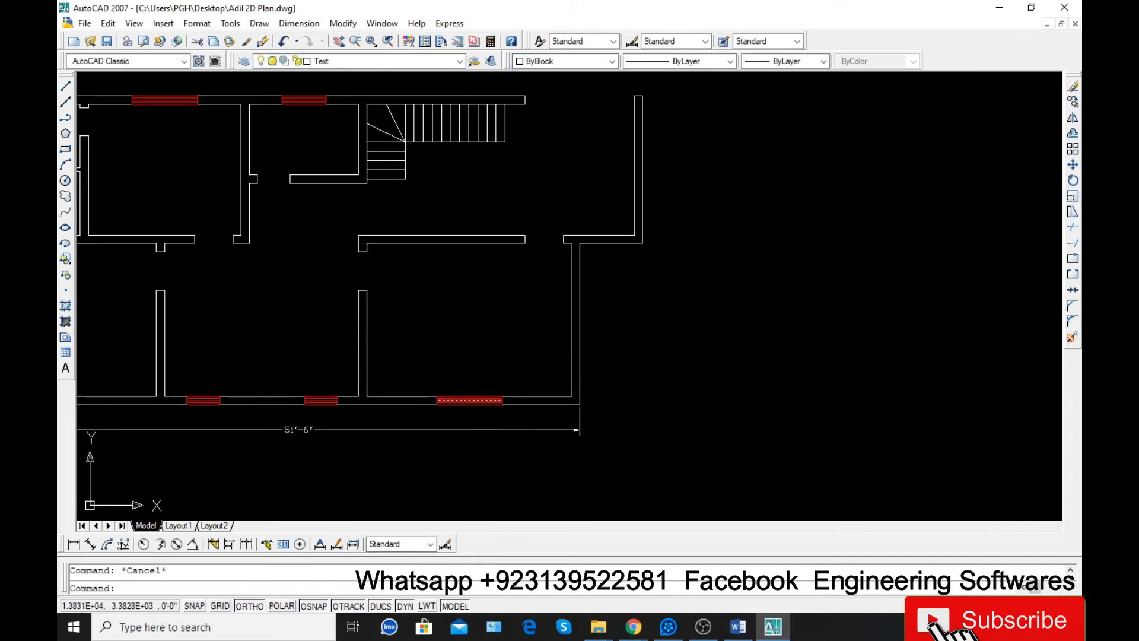
pyautogui.scroll(6, 451, 241)
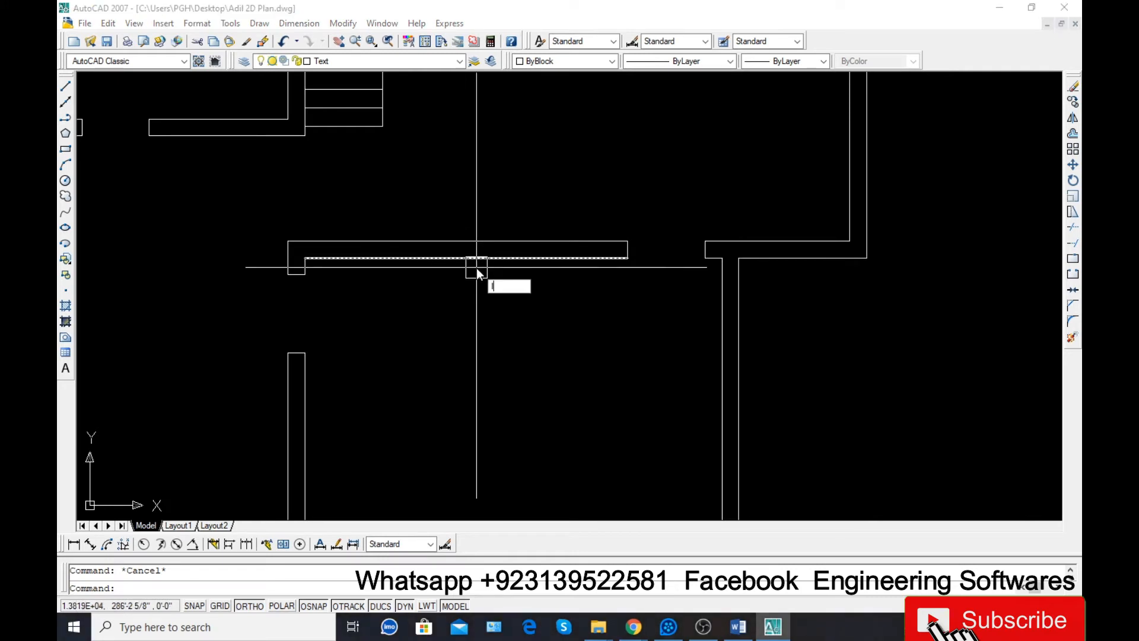
pyautogui.press('Return')
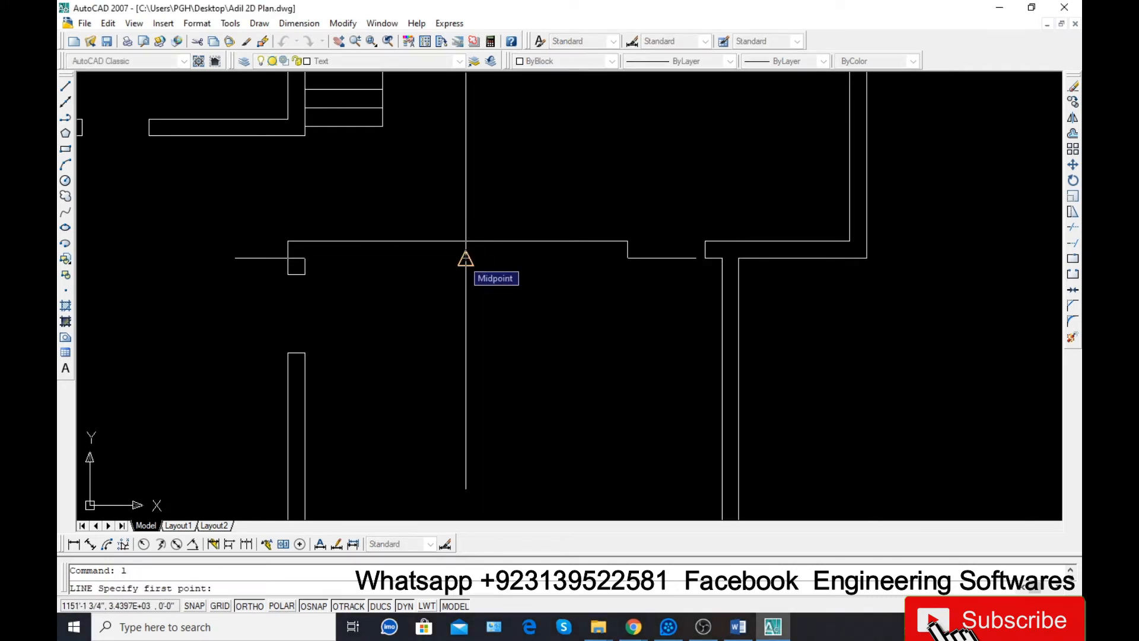
pyautogui.scroll(-5, 466, 241)
pyautogui.press('Escape')
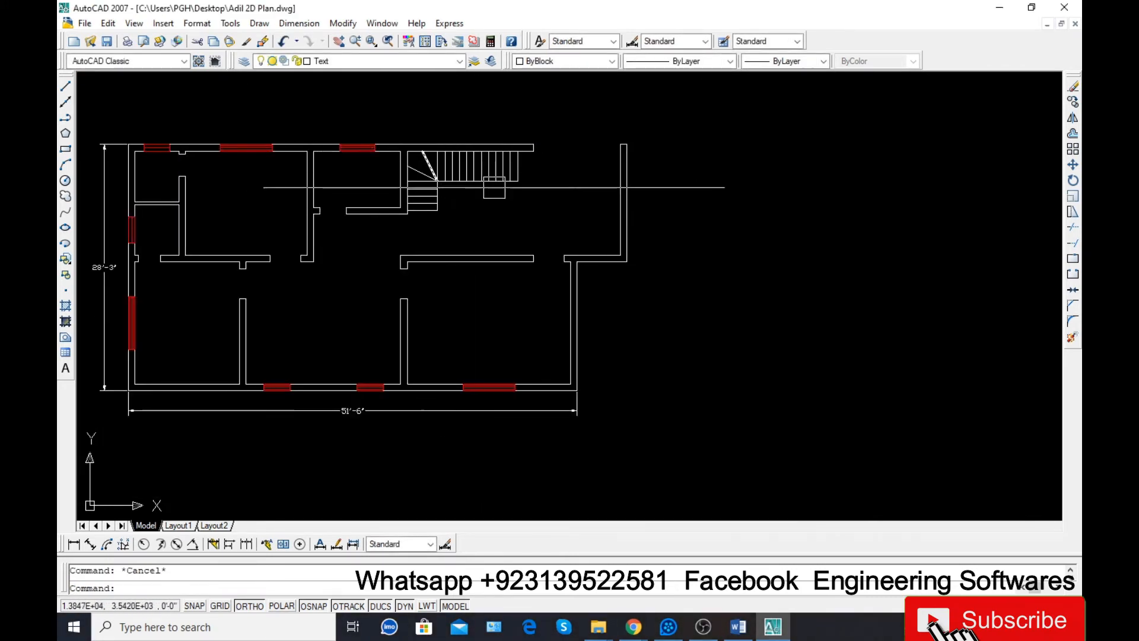
# - Check the whole floor plan with its windows and save the drawing
pyautogui.scroll(2, 613, 126)
pyautogui.scroll(-4, 484, 226)
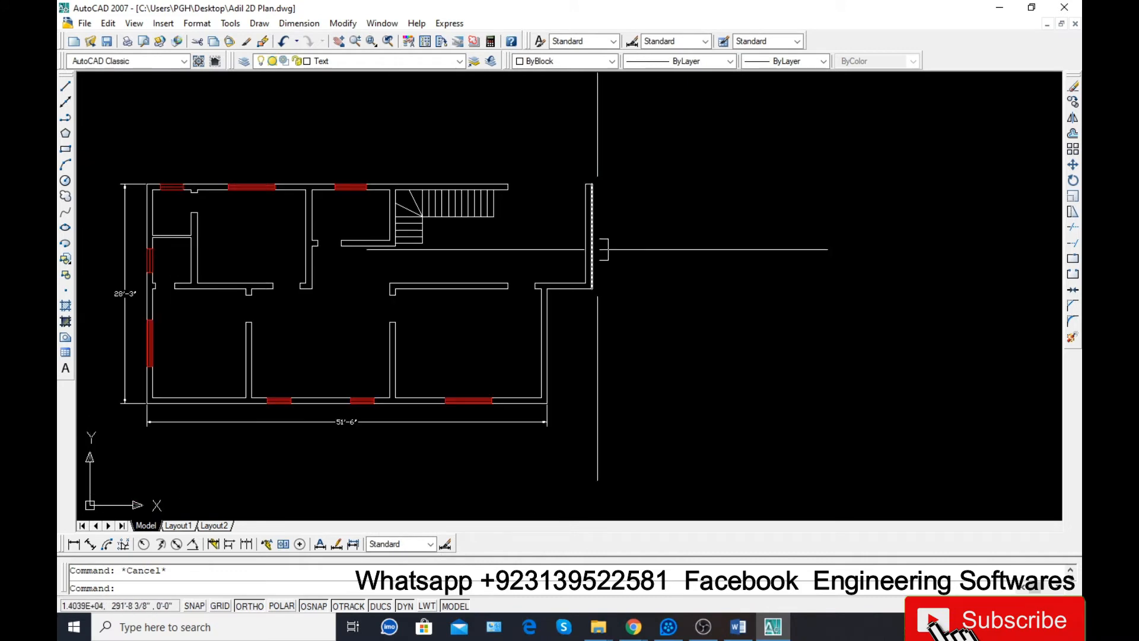
pyautogui.scroll(1, 391, 335)
pyautogui.hotkey('ctrl', 's')
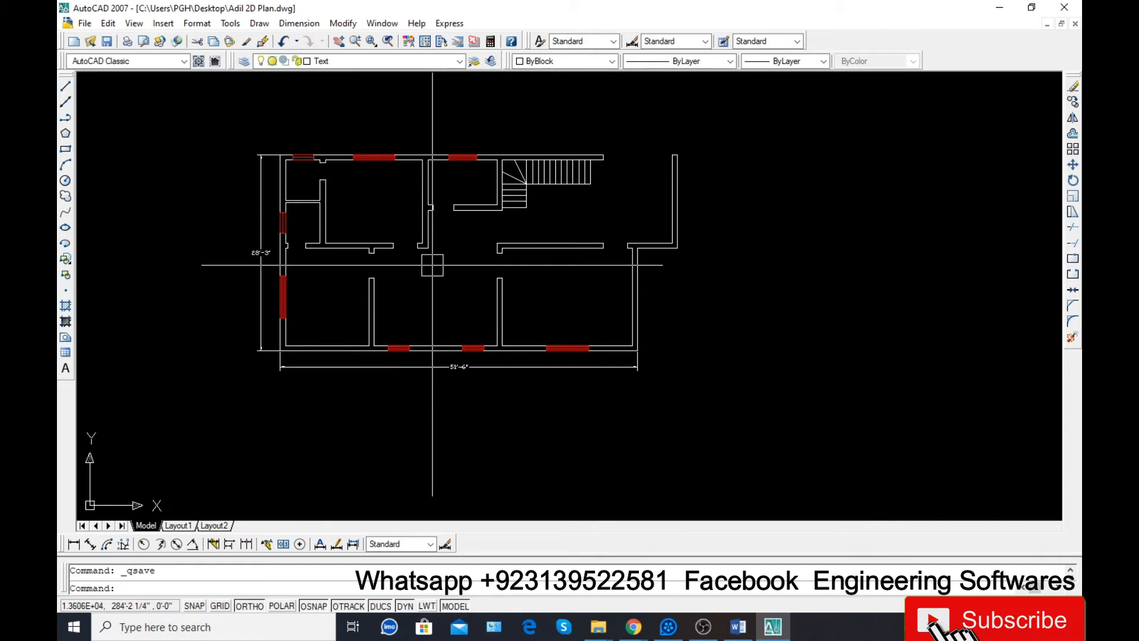
# - Copy two bath doors, three bedroom doors and the double entrance door from the finished reference plan to the empty area beside the new plan
pyautogui.scroll(-7, 434, 269)
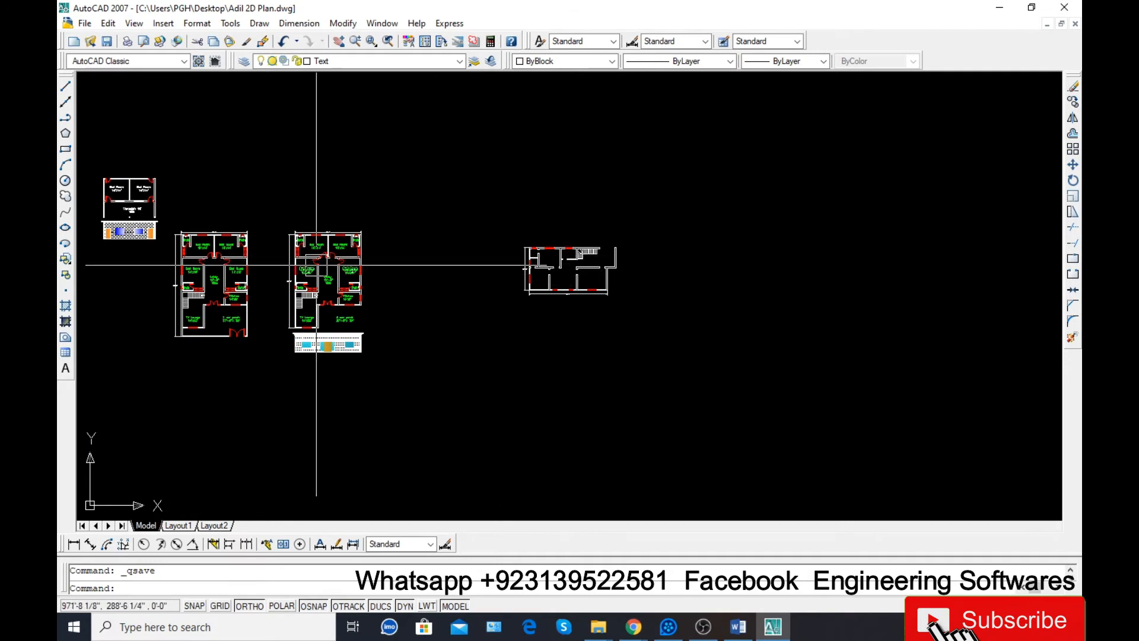
pyautogui.scroll(5, 316, 265)
pyautogui.scroll(-2, 388, 232)
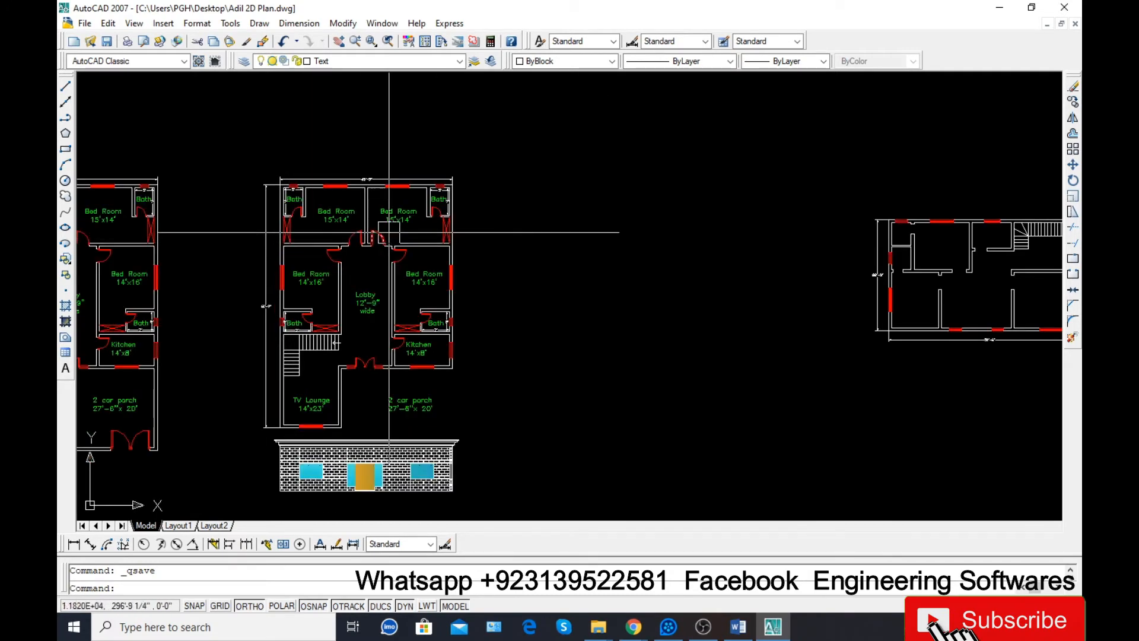
pyautogui.scroll(6, 438, 220)
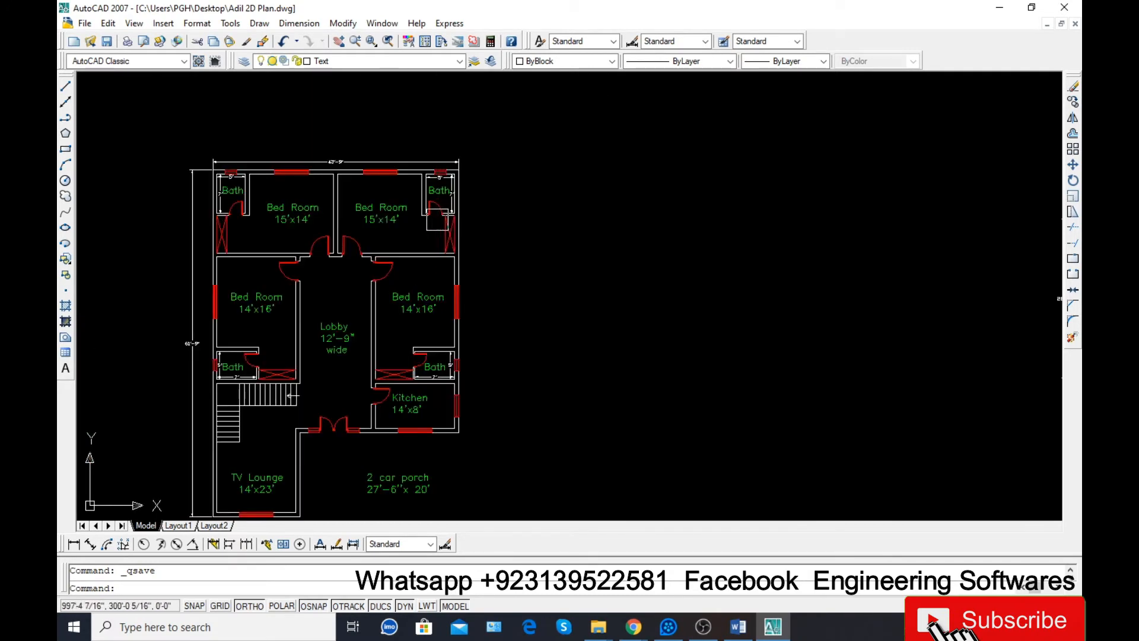
pyautogui.click(454, 214)
pyautogui.scroll(-2, 471, 226)
pyautogui.scroll(-2, 471, 227)
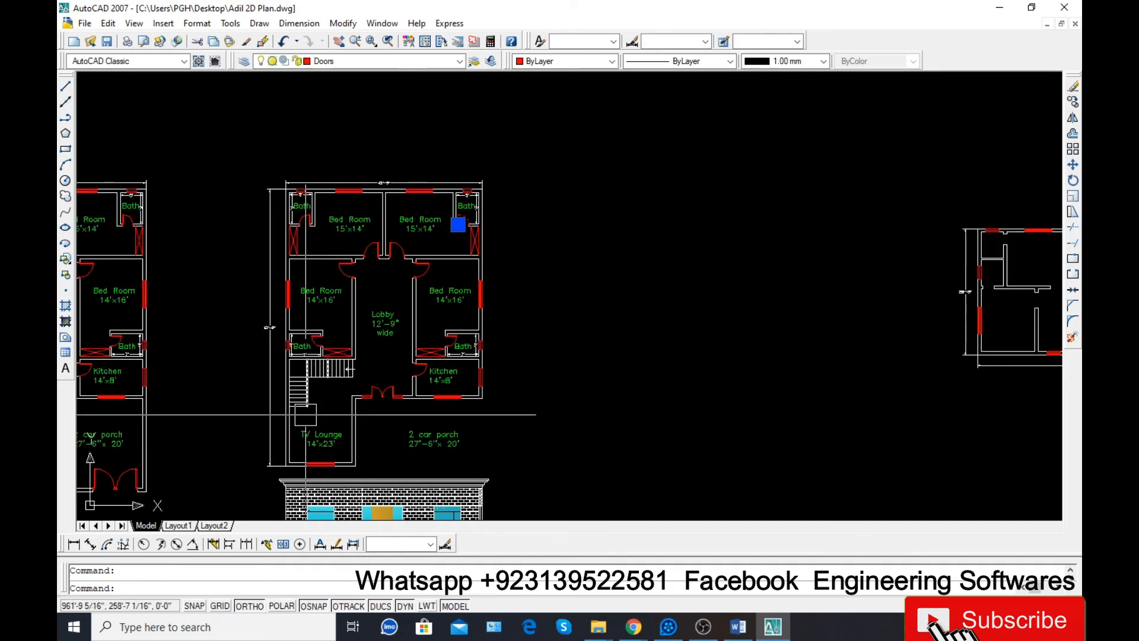
pyautogui.scroll(4, 331, 339)
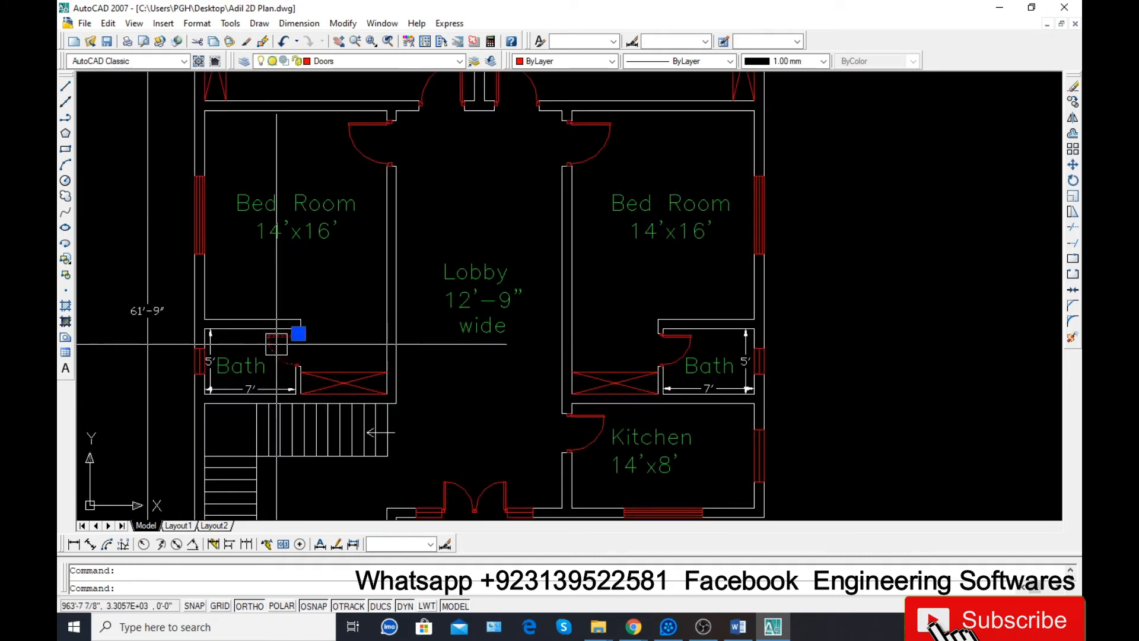
pyautogui.scroll(-2, 276, 343)
pyautogui.click(354, 242)
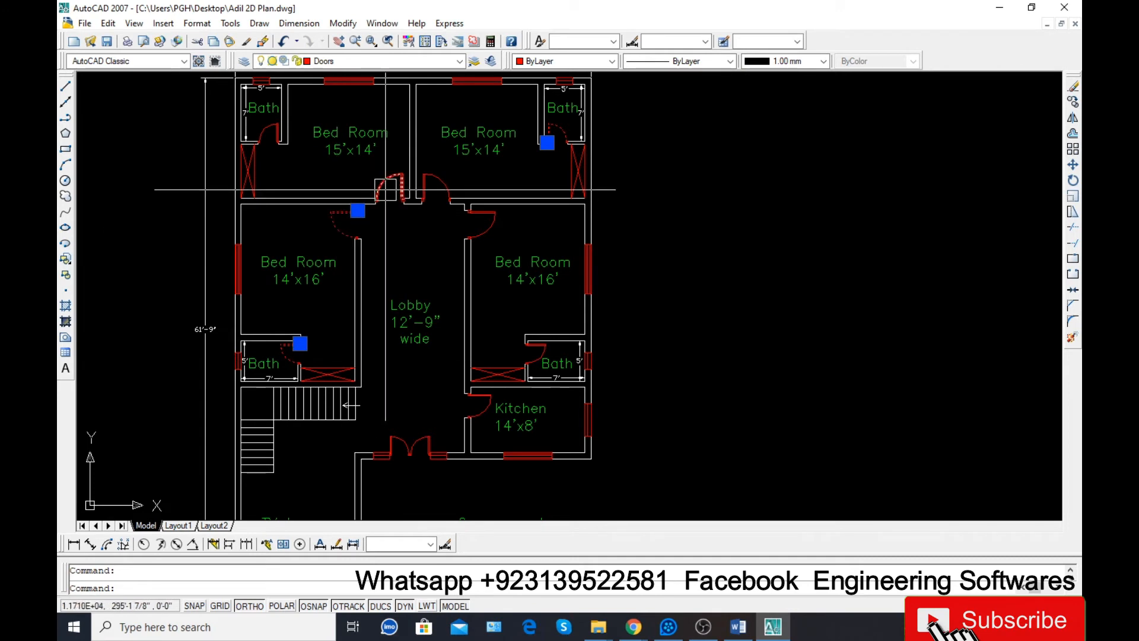
pyautogui.click(386, 190)
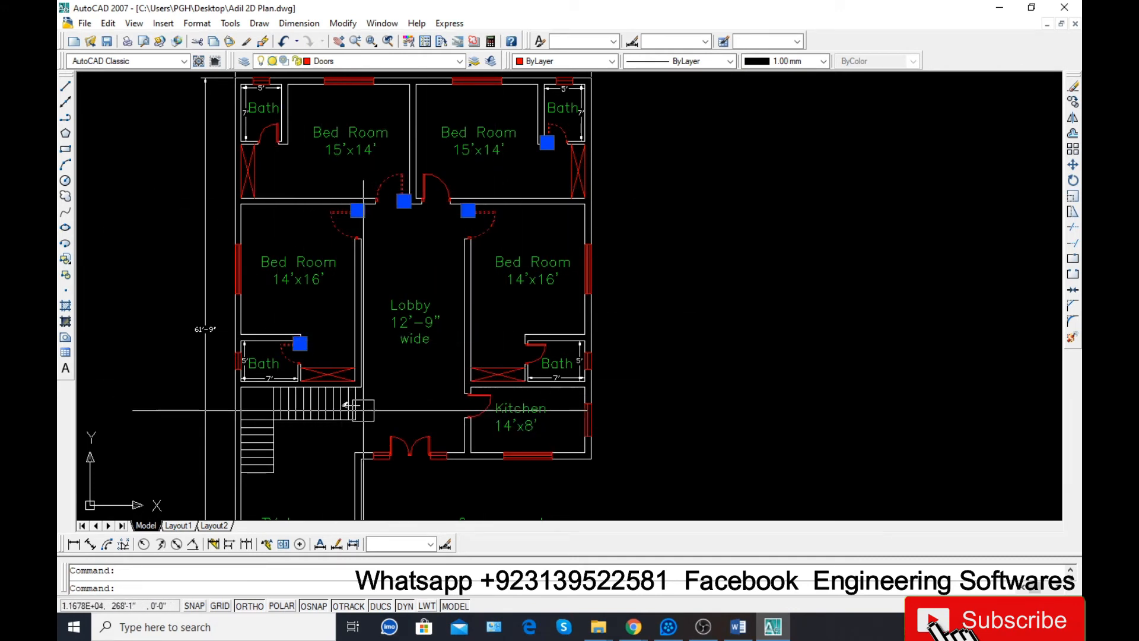
pyautogui.click(411, 438)
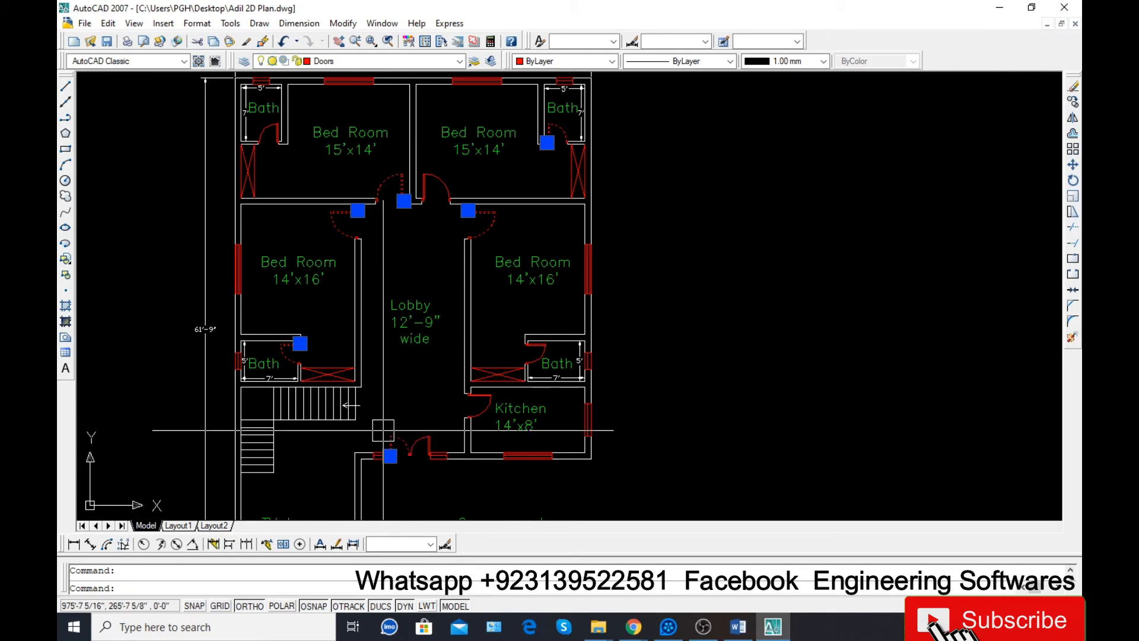
pyautogui.scroll(3, 409, 451)
pyautogui.click(425, 480)
pyautogui.click(391, 431)
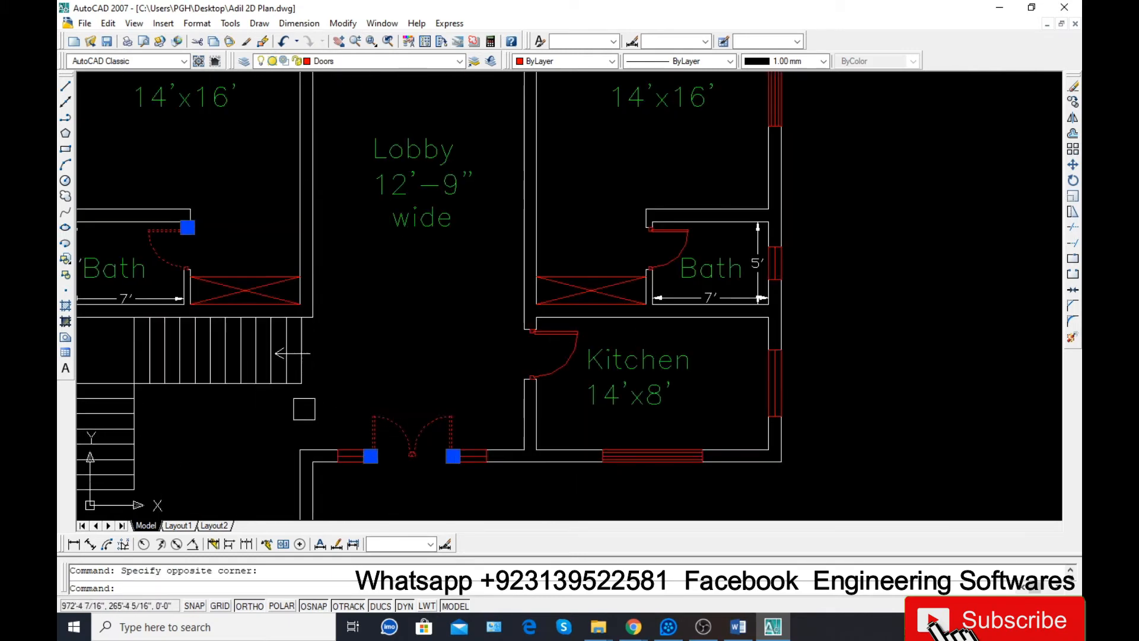
pyautogui.write('co')
pyautogui.press('Return')
pyautogui.click(295, 425)
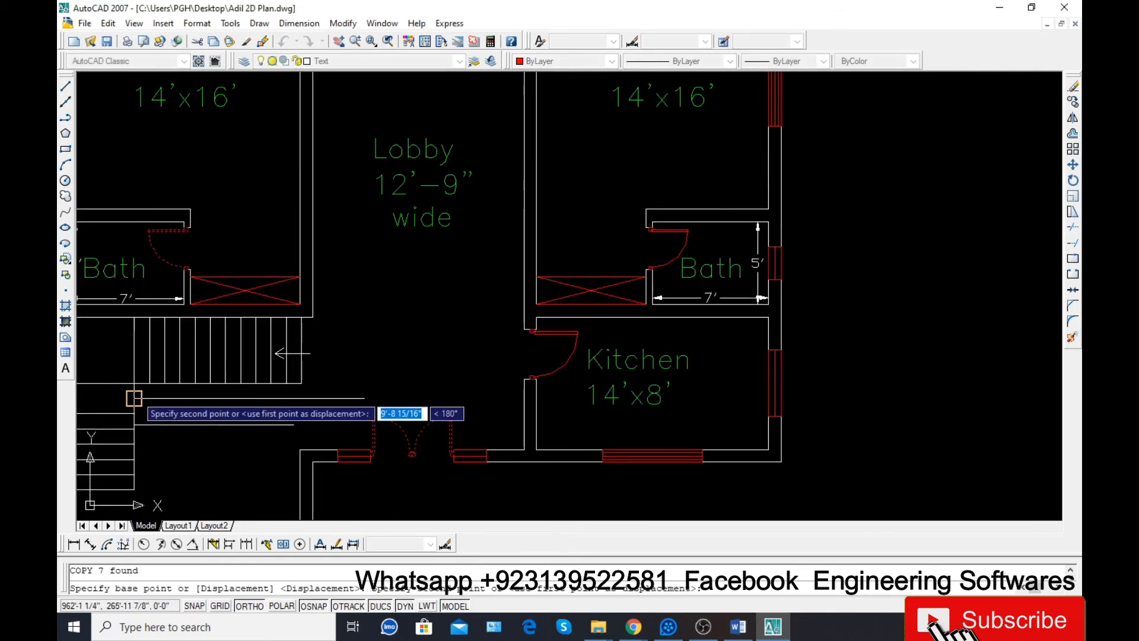
pyautogui.scroll(-3, 135, 396)
pyautogui.scroll(-2, 513, 374)
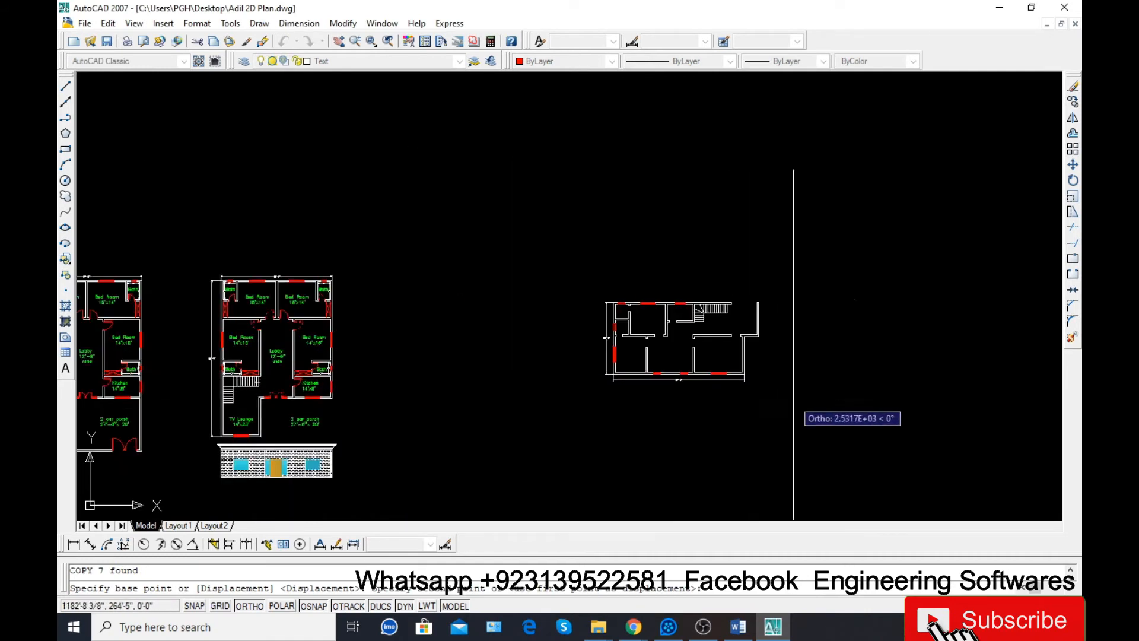
pyautogui.click(771, 401)
pyautogui.press('Escape')
# - Move the copied lower-left bath door symbol by its upper jamb corner into the door opening of the small top-left room
pyautogui.scroll(4, 736, 375)
pyautogui.click(747, 375)
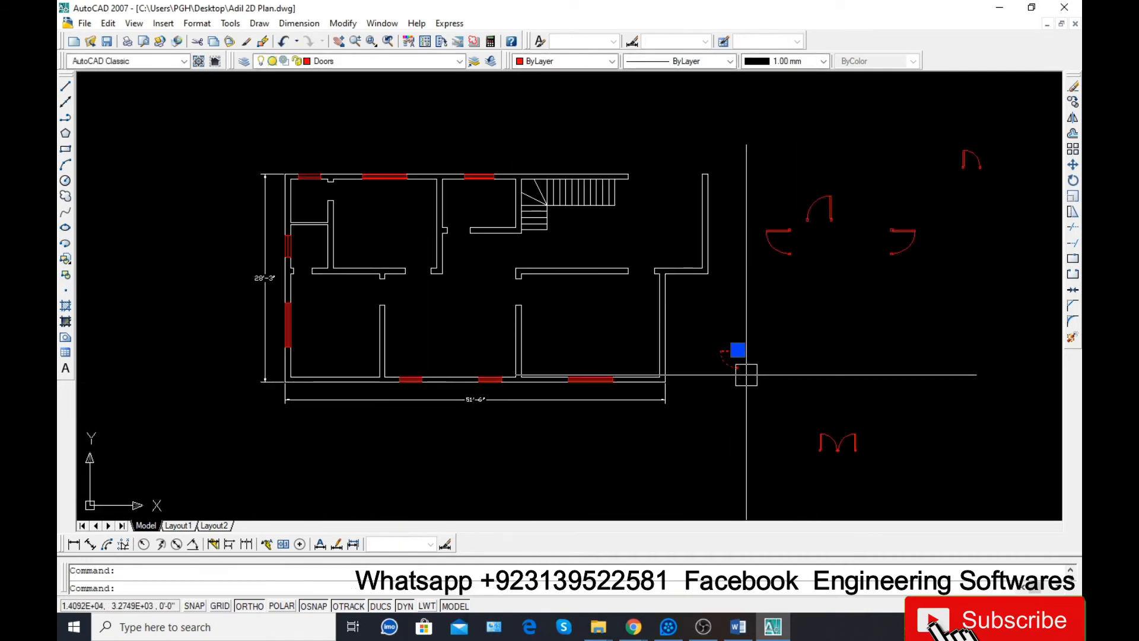
pyautogui.press('Return')
pyautogui.scroll(5, 736, 359)
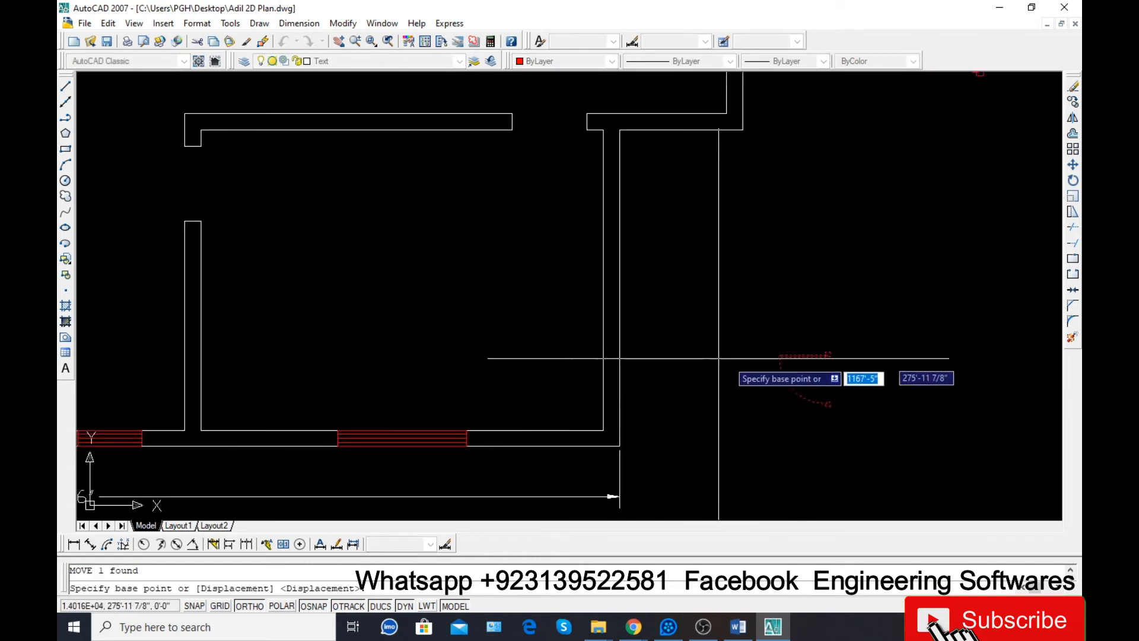
pyautogui.click(867, 345)
pyautogui.scroll(-4, 868, 344)
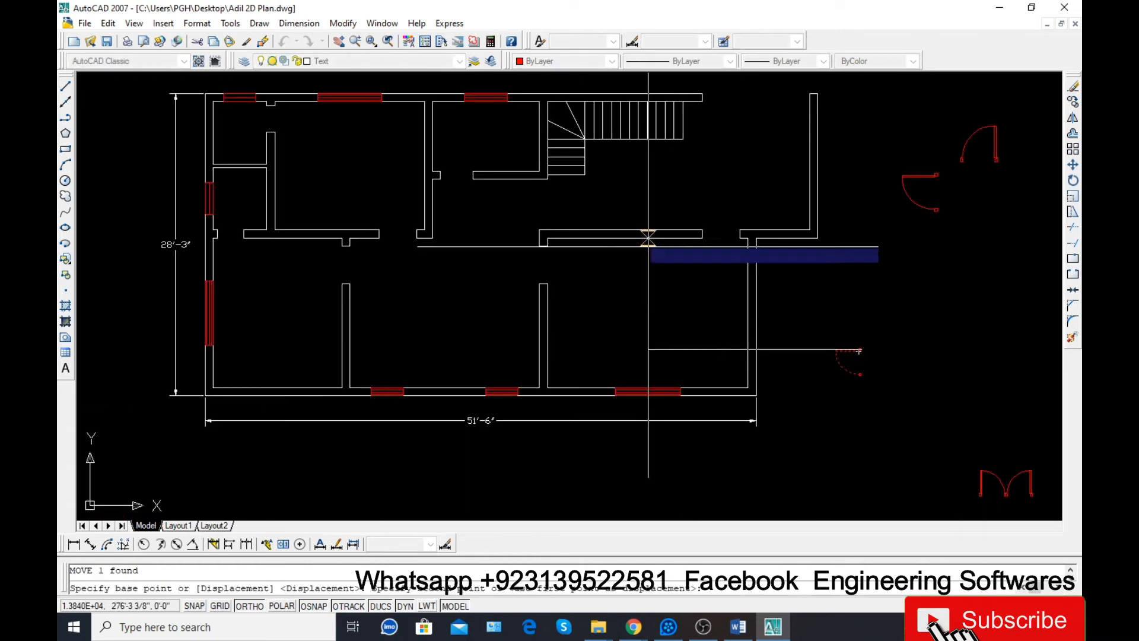
pyautogui.scroll(3, 293, 102)
pyautogui.click(253, 110)
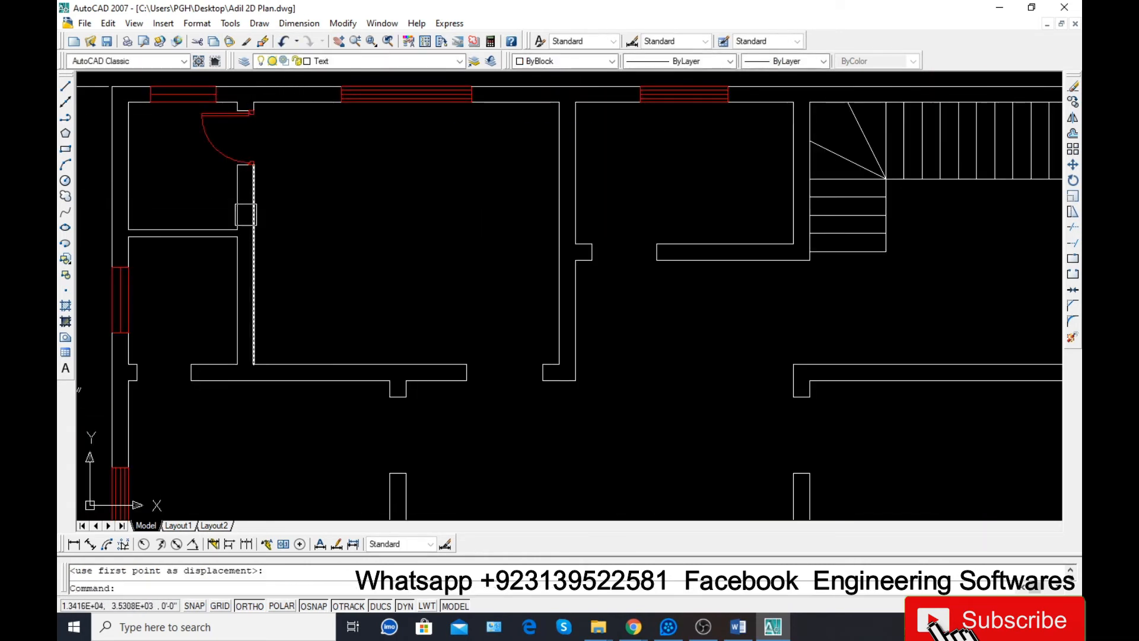
# - Move the small top-left room's door symbol 4.5 inches to the left, into the wall thickness
pyautogui.click(203, 144)
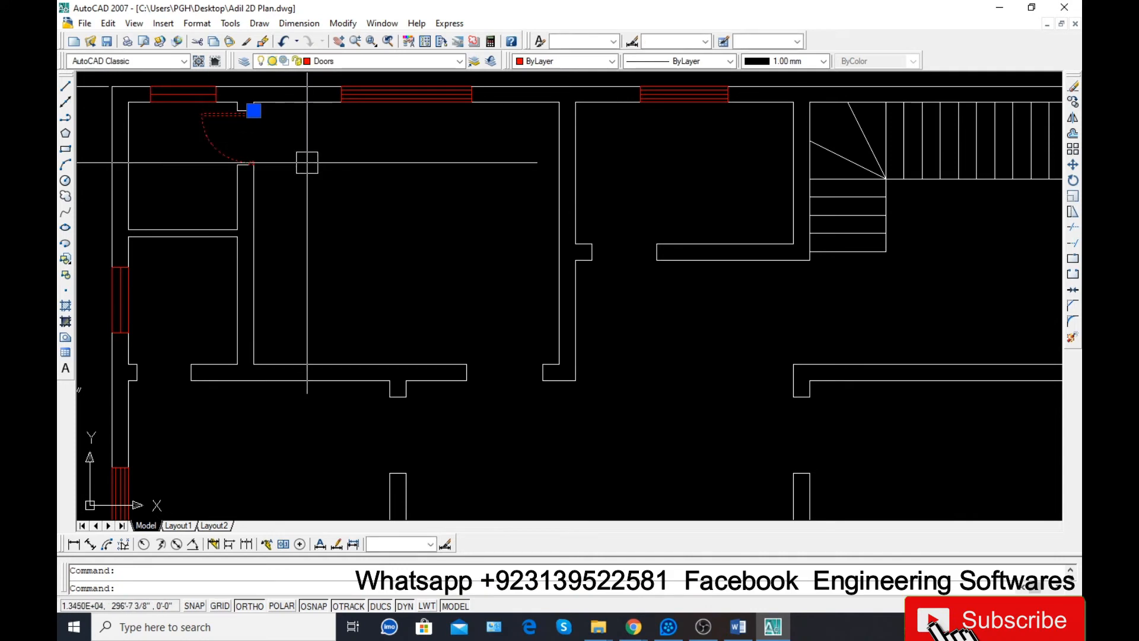
pyautogui.write('m')
pyautogui.press('Return')
pyautogui.click(335, 175)
pyautogui.write('4.5')
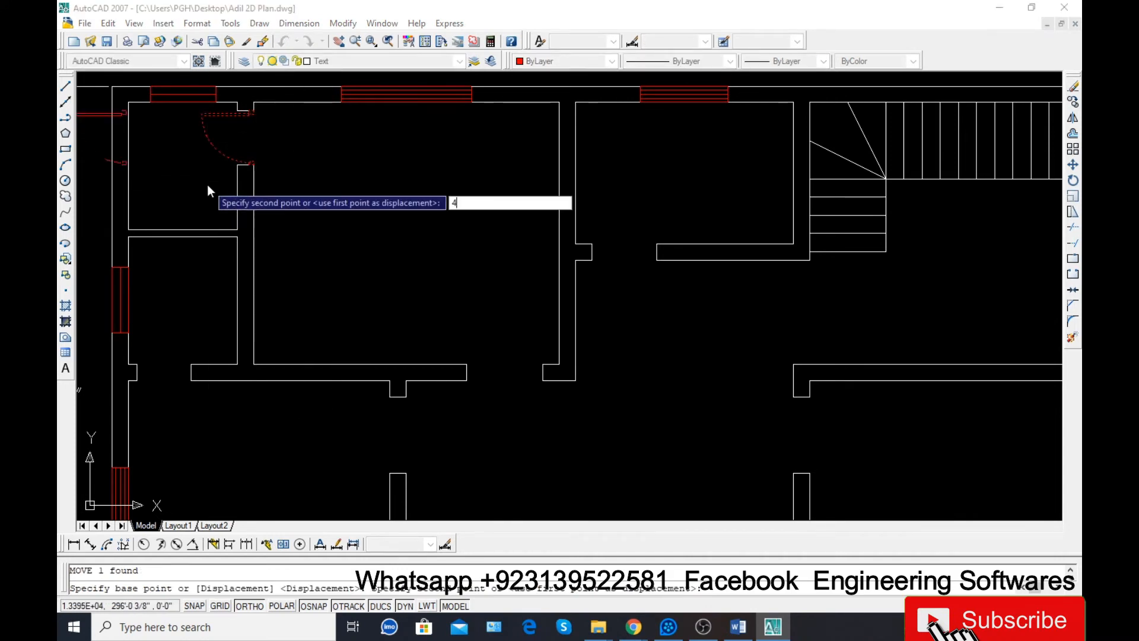
pyautogui.press('Return')
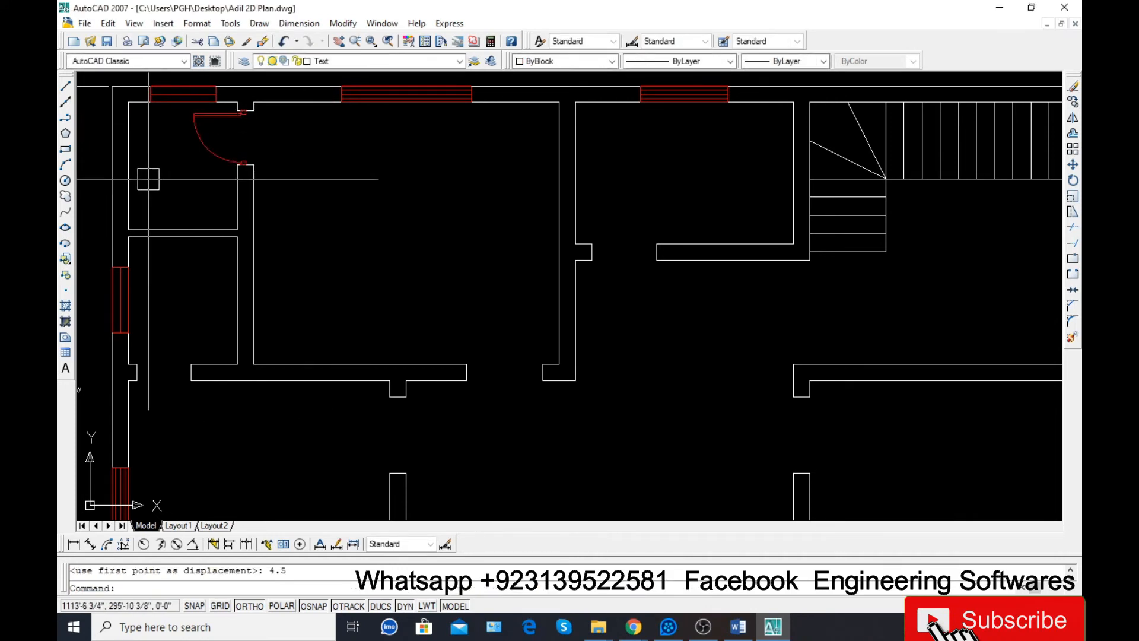
# - Move the other copied bath door by its jamb into the bottom-wall opening of the second small room on the left
pyautogui.scroll(-3, 373, 241)
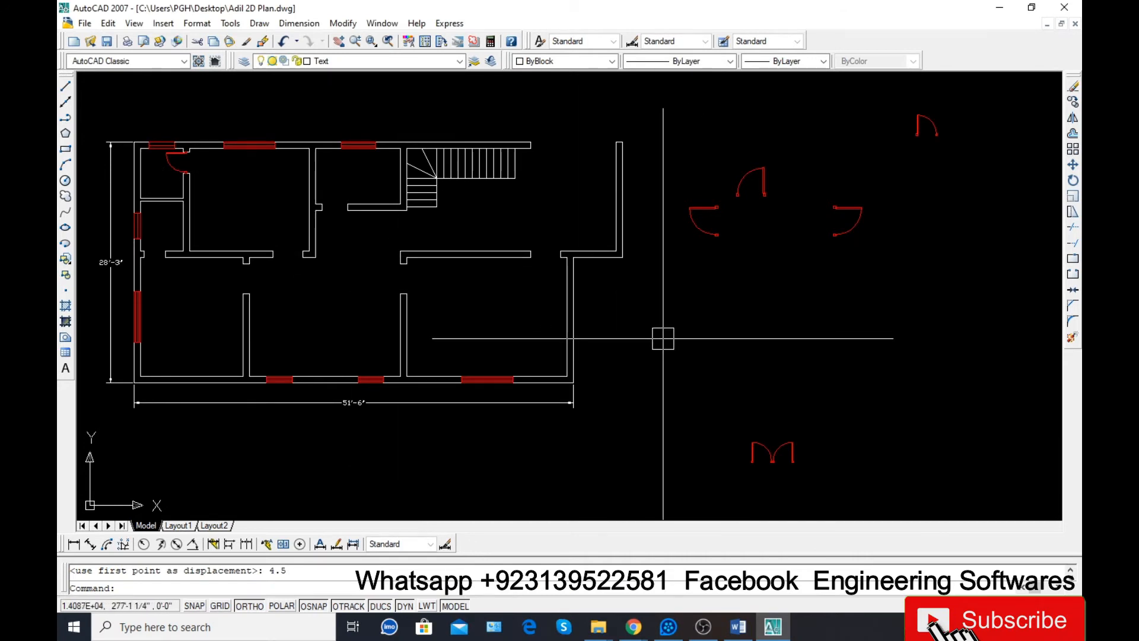
pyautogui.write('m')
pyautogui.press('Return')
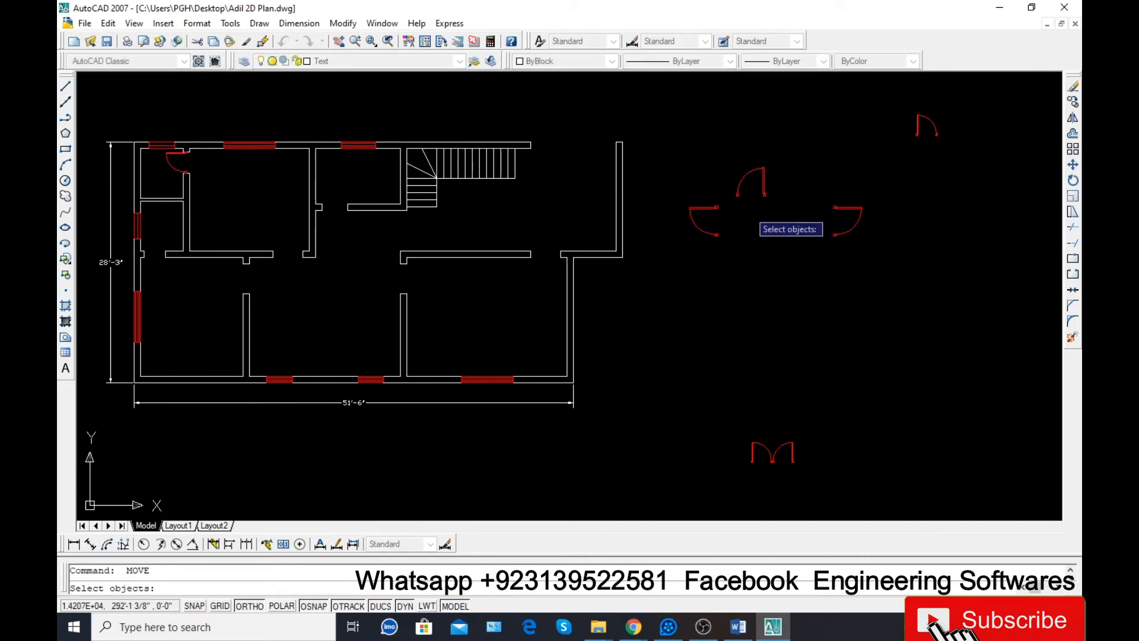
pyautogui.click(918, 126)
pyautogui.press('Return')
pyautogui.scroll(3, 925, 134)
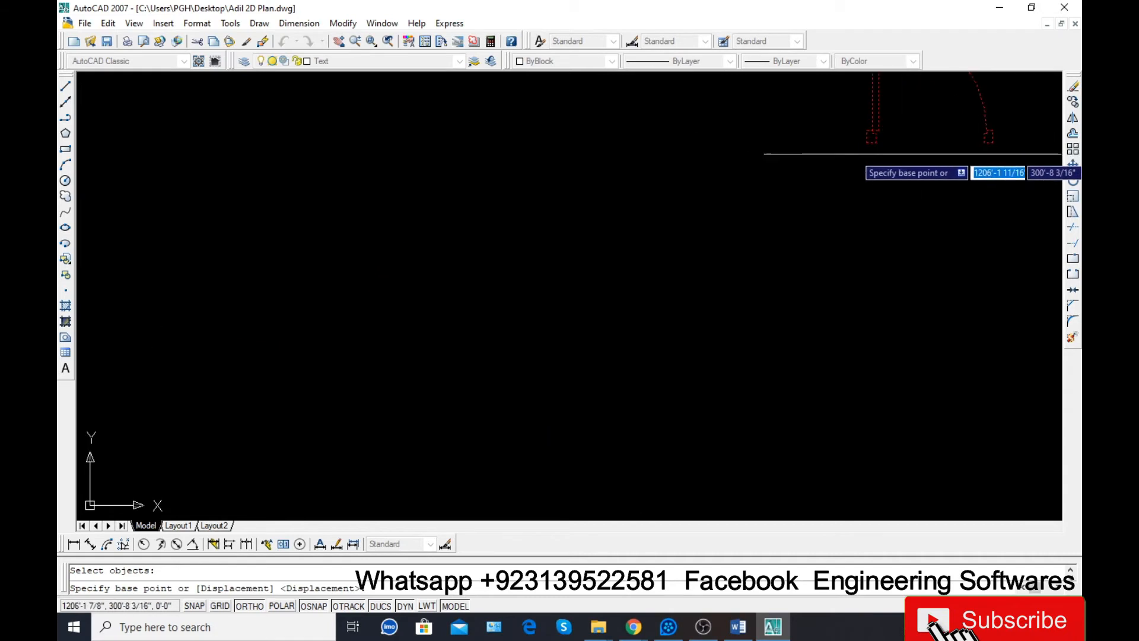
pyautogui.click(991, 137)
pyautogui.scroll(-5, 991, 137)
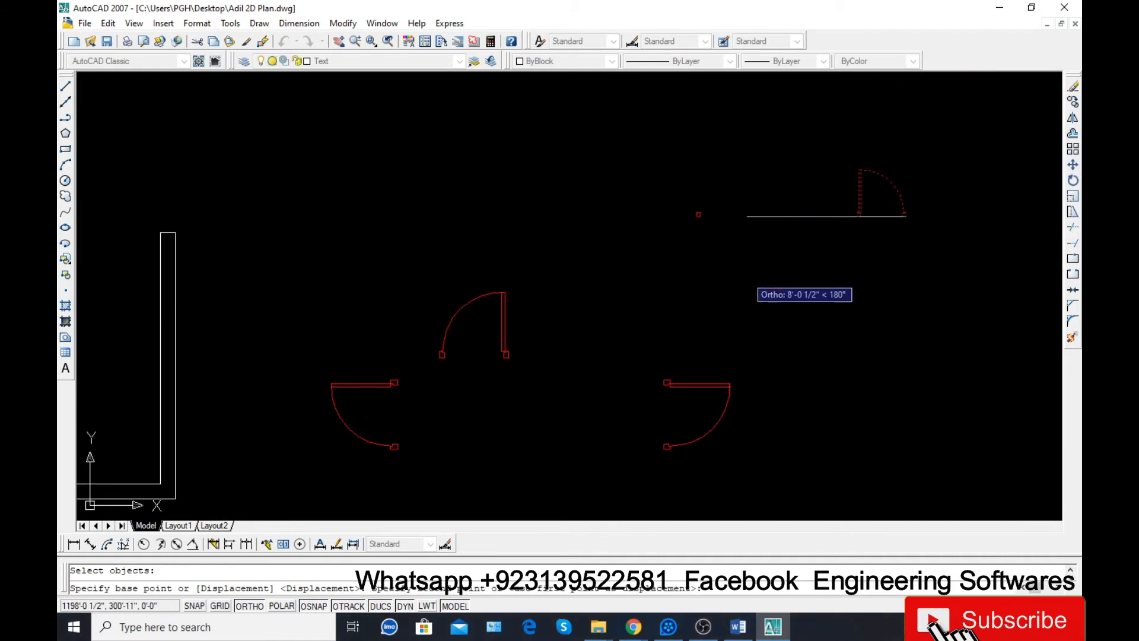
pyautogui.scroll(4, 212, 401)
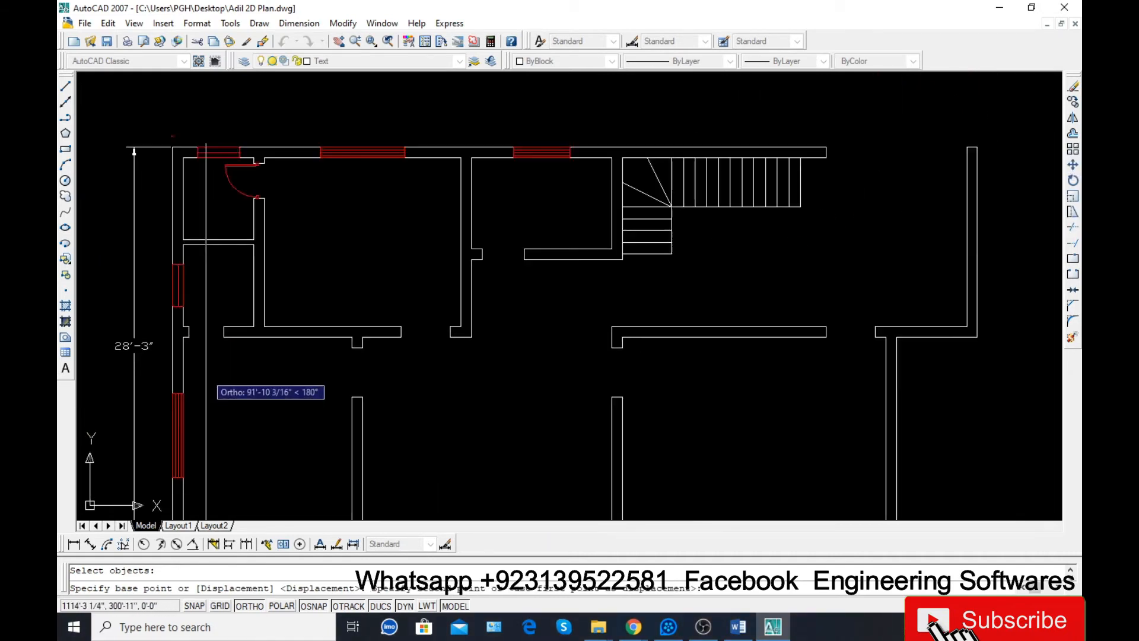
pyautogui.click(241, 310)
# - Move the left-swinging bedroom door symbol by its lower jamb corner into the opening between the bottom-left and bottom-middle rooms
pyautogui.scroll(-5, 242, 310)
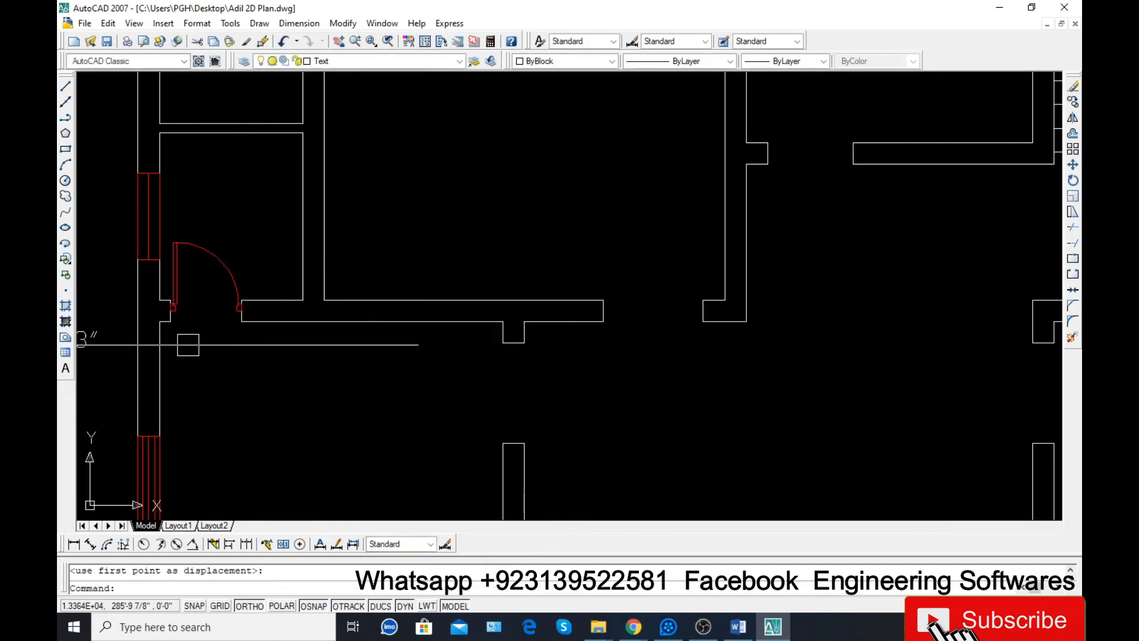
pyautogui.press('Return')
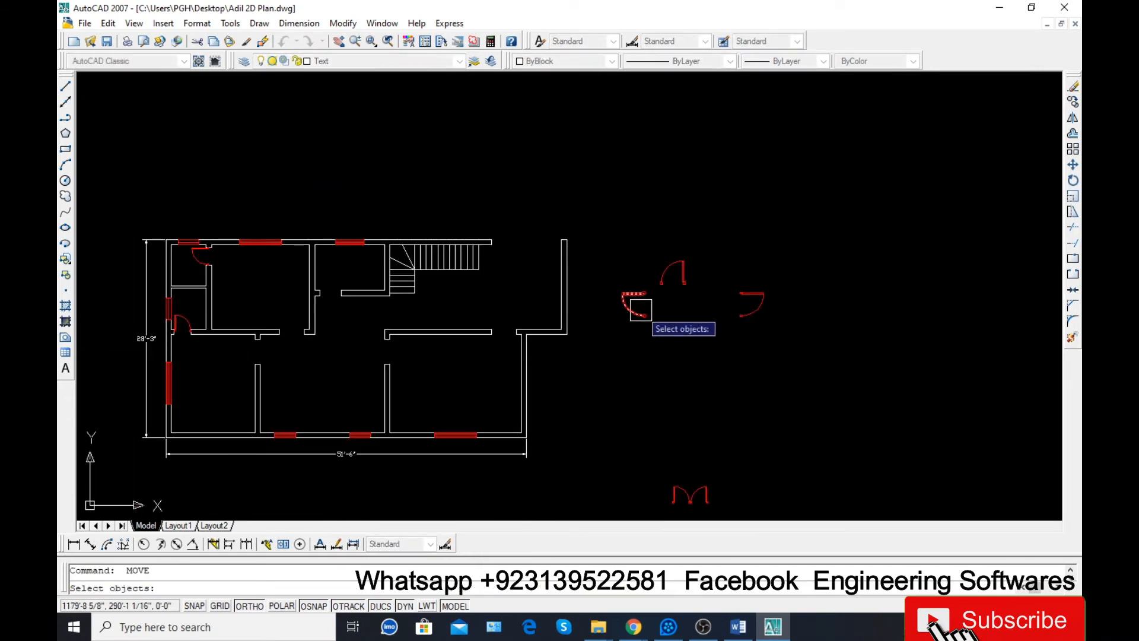
pyautogui.press('Return')
pyautogui.scroll(5, 635, 292)
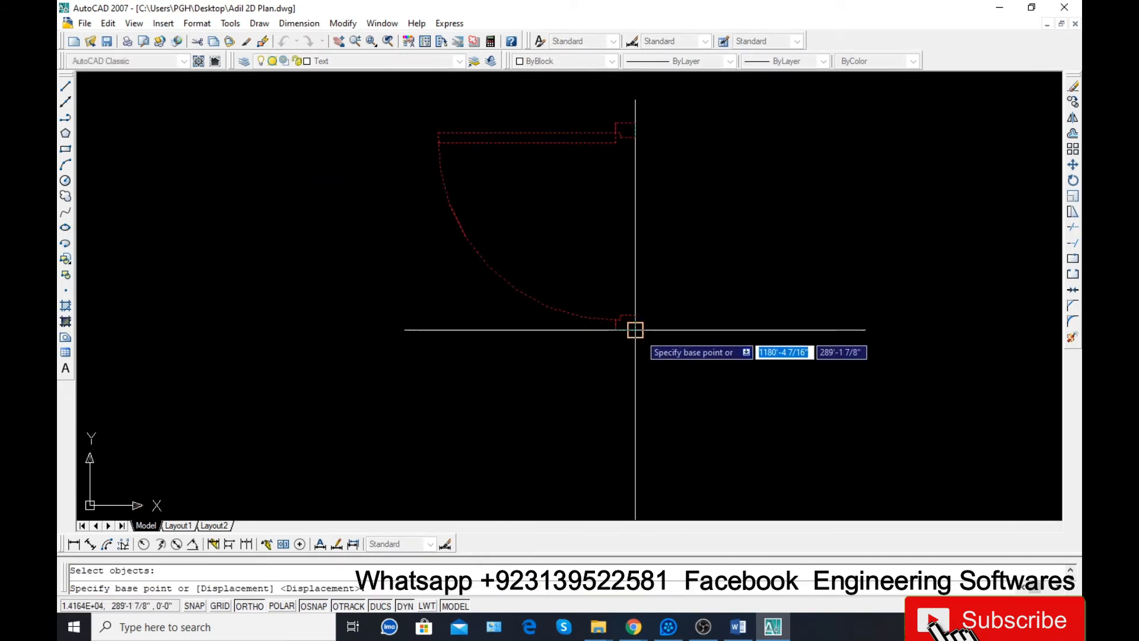
pyautogui.scroll(-5, 652, 327)
pyautogui.click(679, 325)
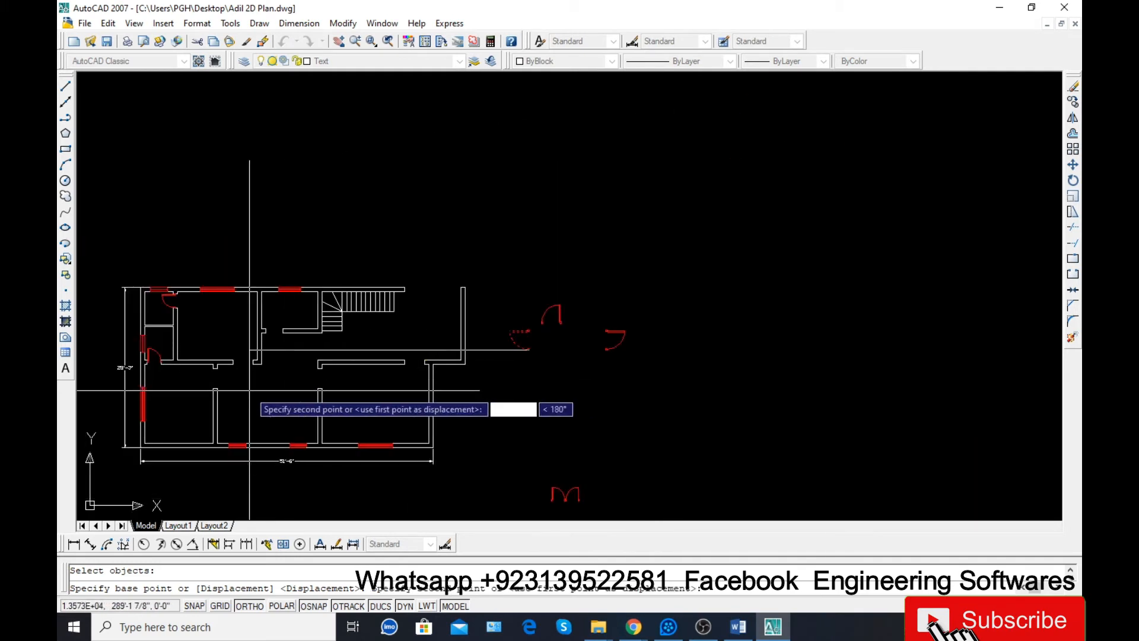
pyautogui.scroll(5, 197, 385)
pyautogui.click(198, 384)
# - Move the upward-opening bedroom door symbol by its jamb into the bottom-wall opening of the large upper-left room
pyautogui.scroll(-4, 179, 381)
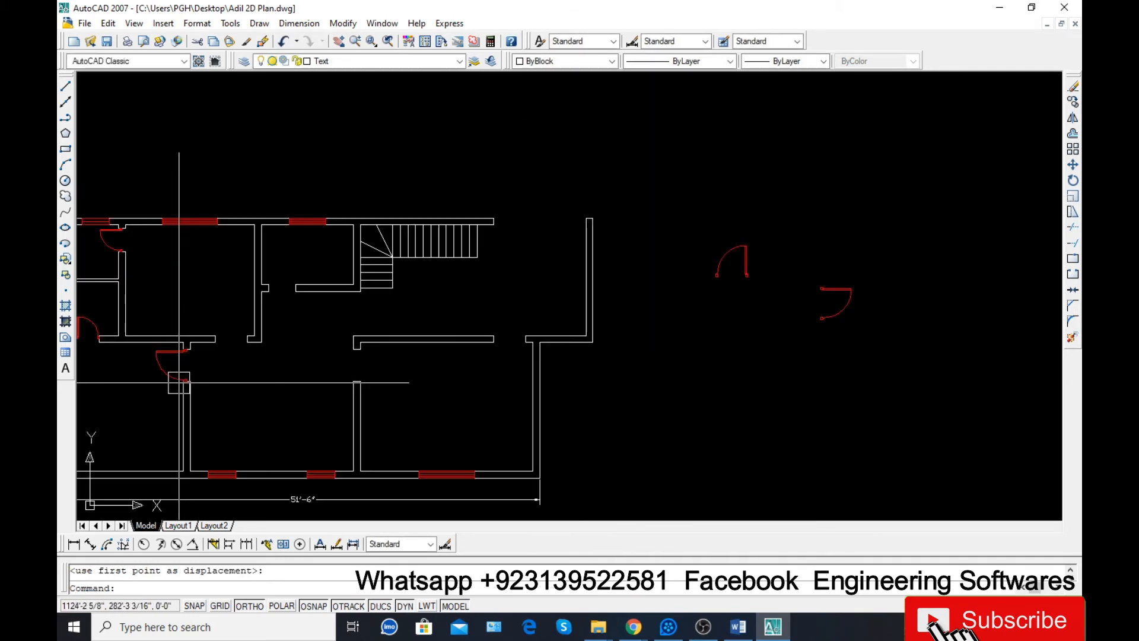
pyautogui.press('Return')
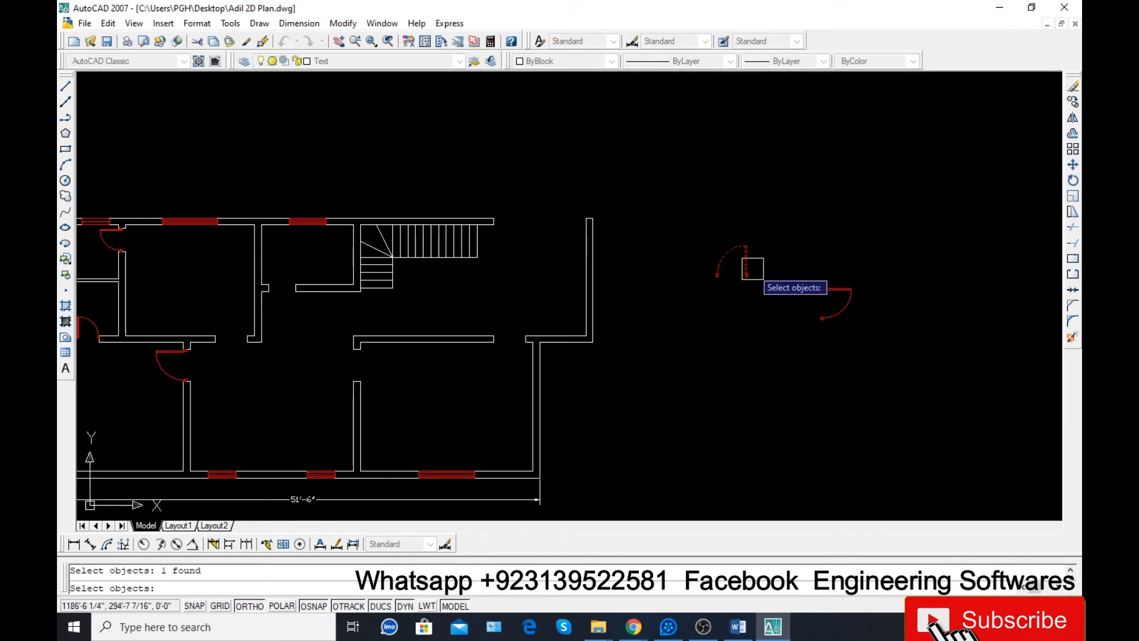
pyautogui.press('Return')
pyautogui.scroll(4, 752, 268)
pyautogui.click(683, 258)
pyautogui.scroll(-4, 758, 271)
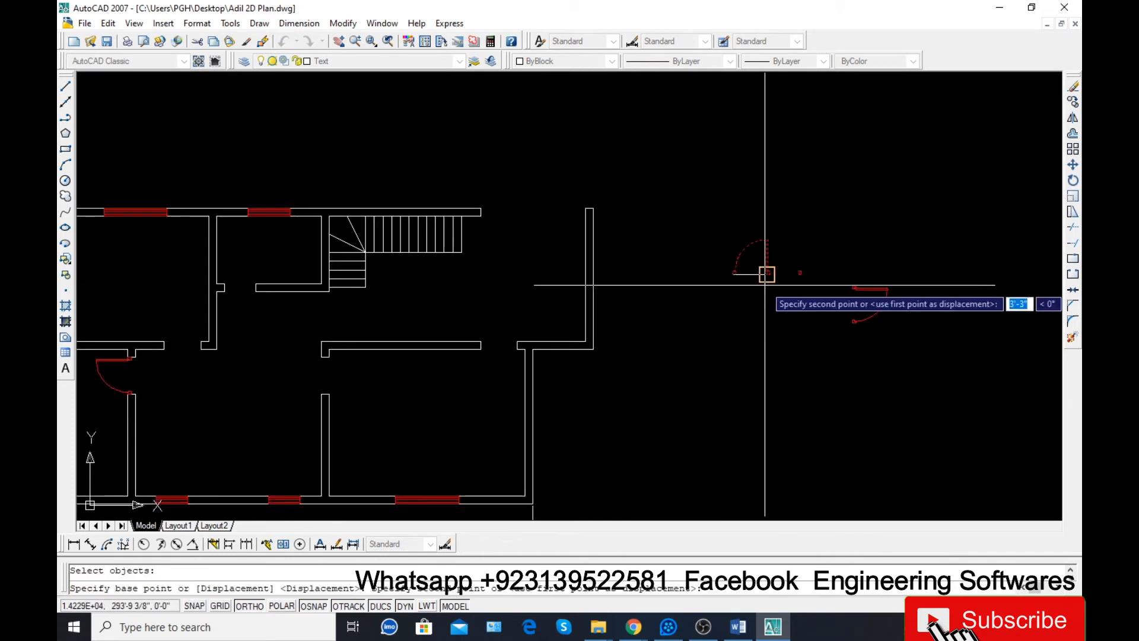
pyautogui.scroll(4, 153, 382)
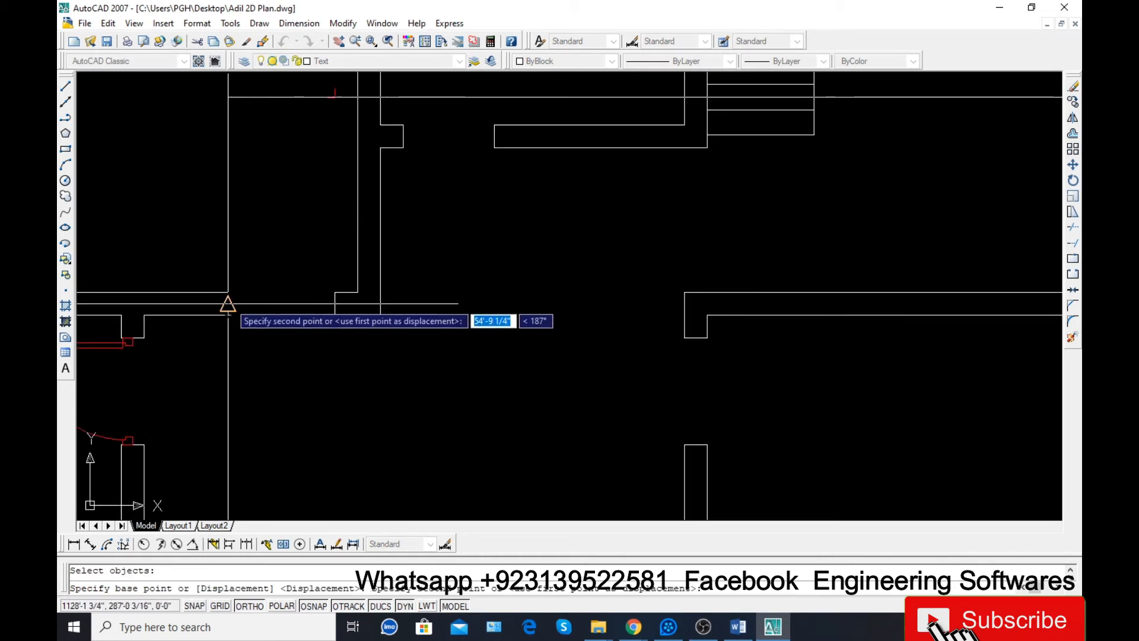
pyautogui.click(228, 314)
# - Move the right-swinging bedroom door symbol by its lower jamb corner into the opening between the bottom-middle and bottom-right rooms
pyautogui.scroll(-5, 186, 343)
pyautogui.press('Return')
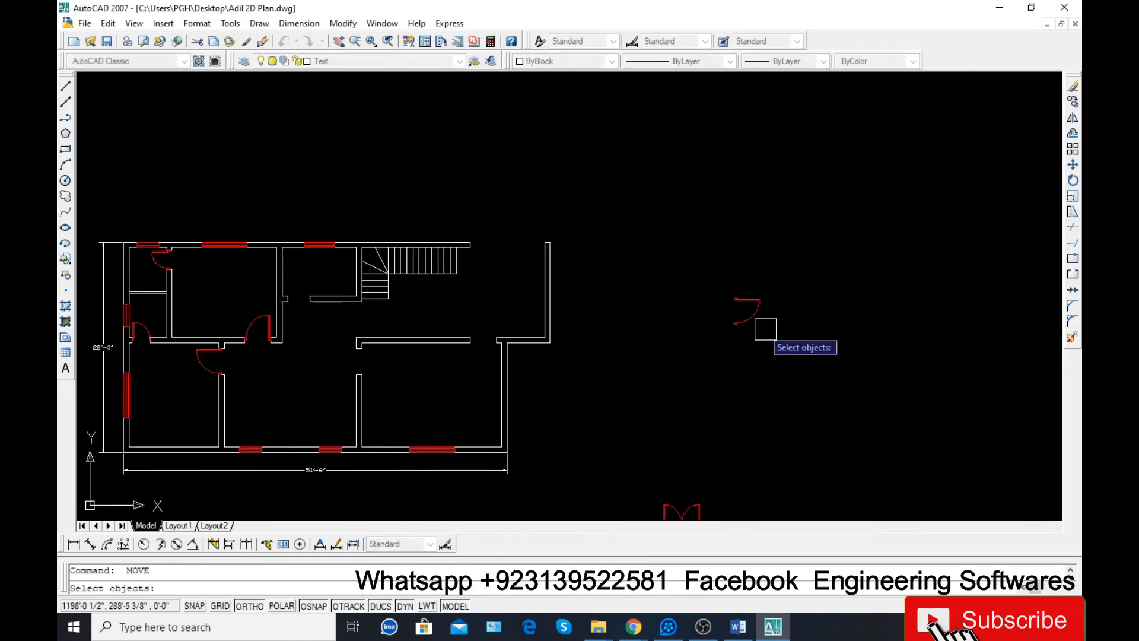
pyautogui.press('Return')
pyautogui.scroll(6, 745, 320)
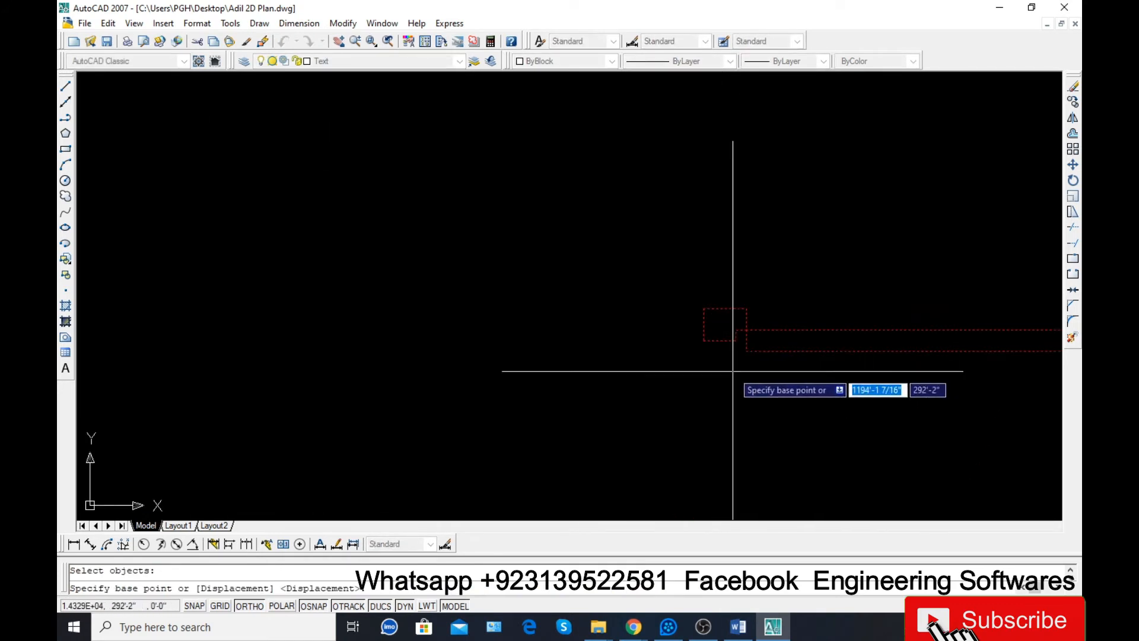
pyautogui.scroll(5, 618, 401)
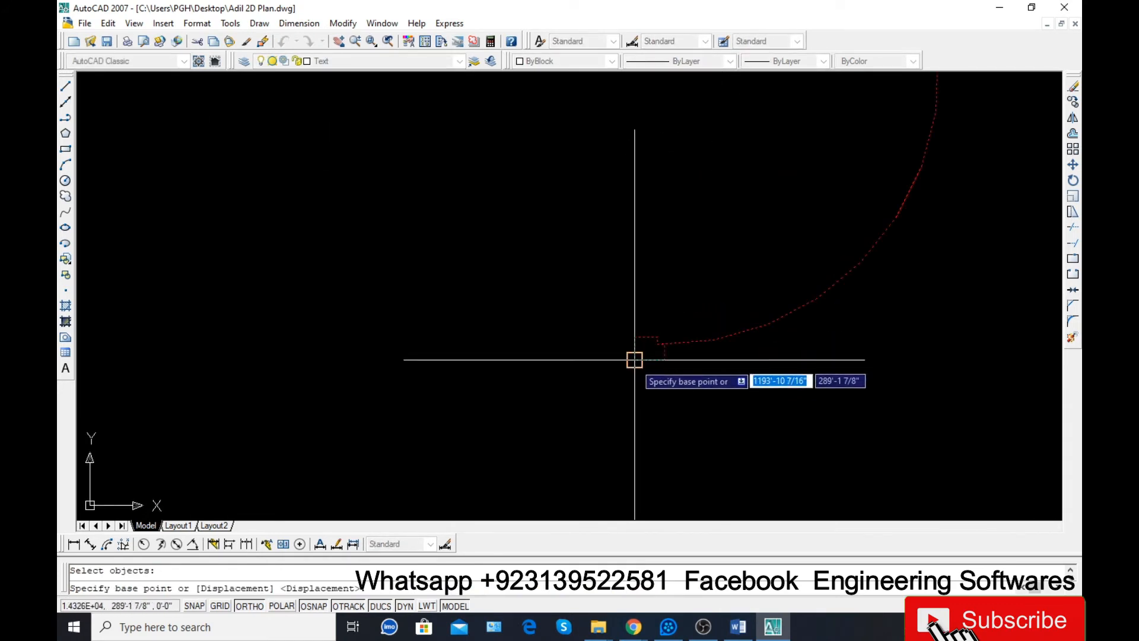
pyautogui.scroll(-5, 634, 359)
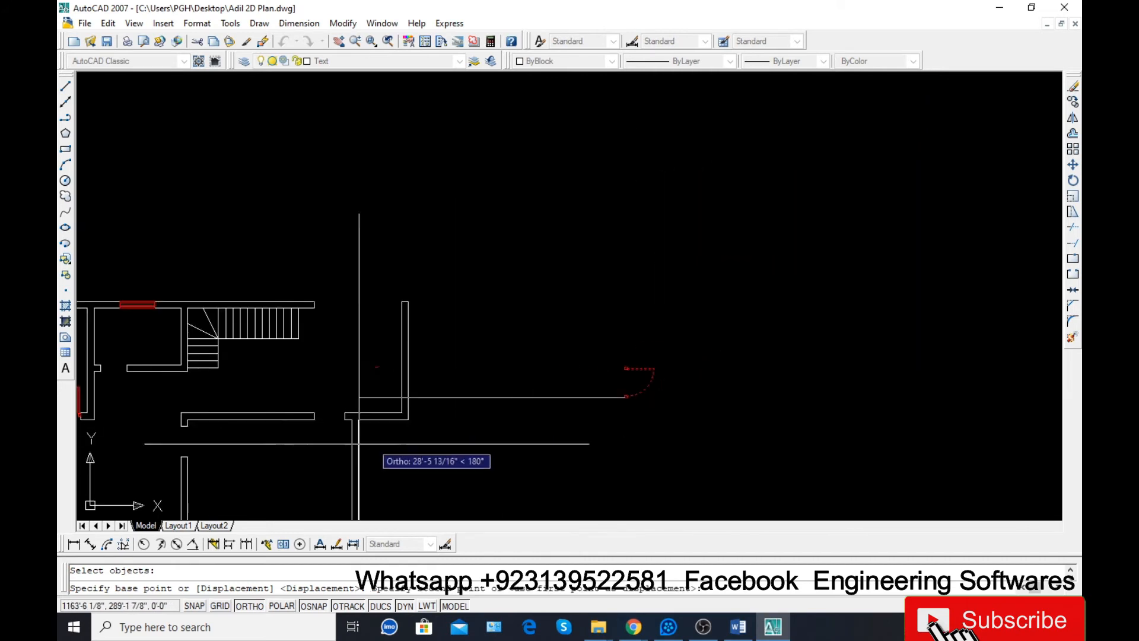
pyautogui.scroll(6, 175, 457)
pyautogui.click(175, 458)
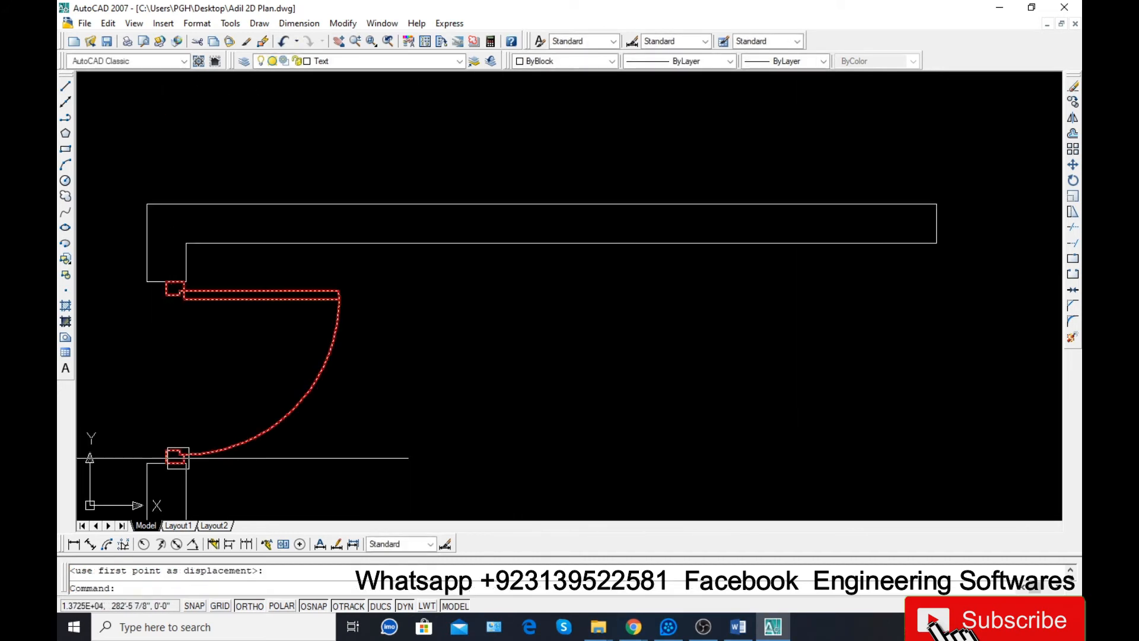
# - Copy the door just placed at the bottom-right room's left wall horizontally to a free spot inside that room
pyautogui.scroll(-6, 140, 351)
pyautogui.click(177, 368)
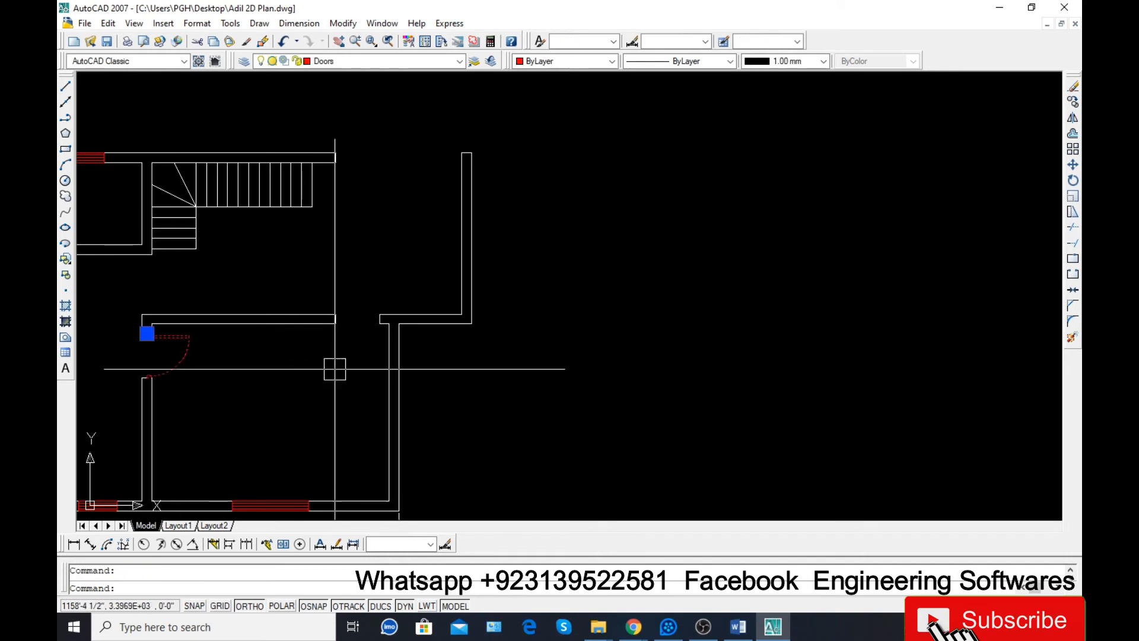
pyautogui.write('co')
pyautogui.press('Return')
pyautogui.click(211, 413)
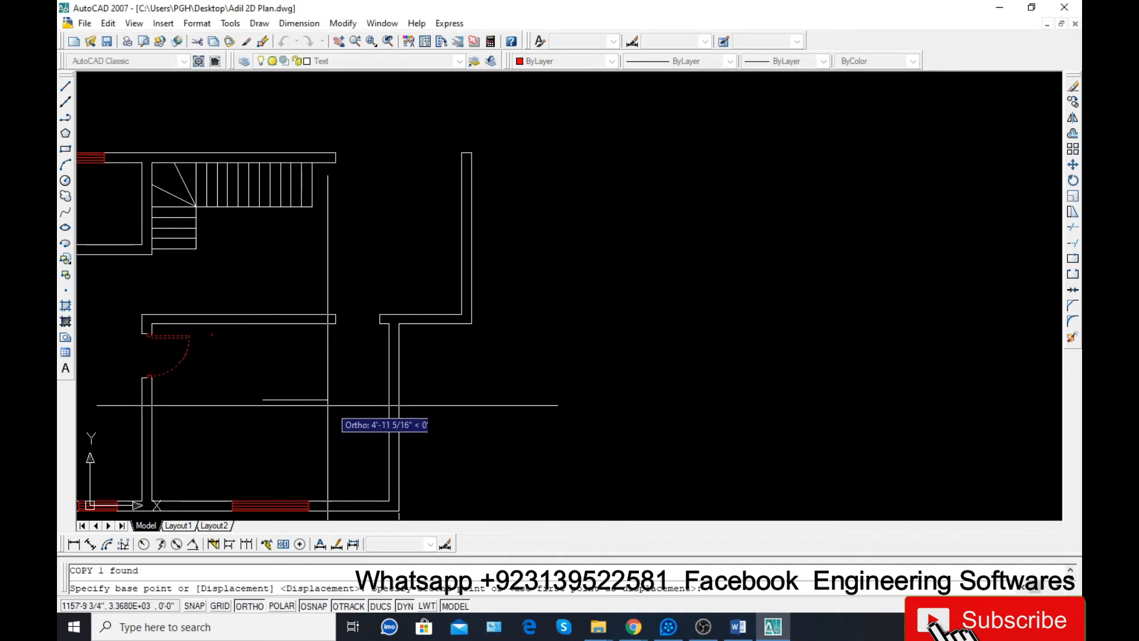
pyautogui.click(291, 413)
pyautogui.press('Escape')
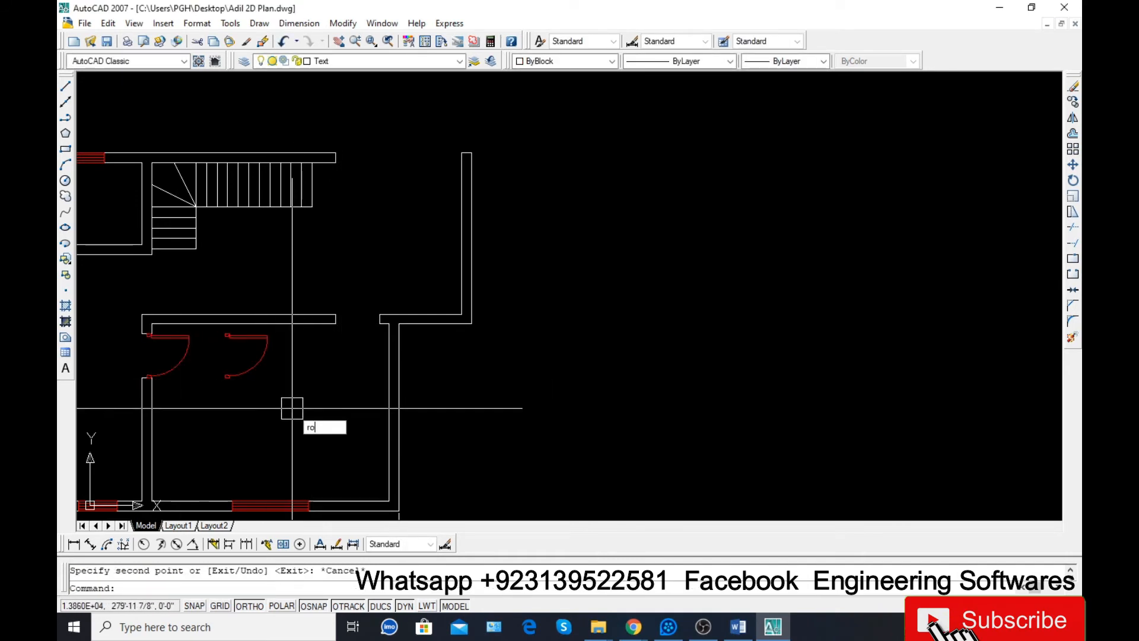
# - Rotate the copied door symbol 270 degrees so that its leaf stands vertically
pyautogui.write('ro')
pyautogui.press('Return')
pyautogui.click(303, 366)
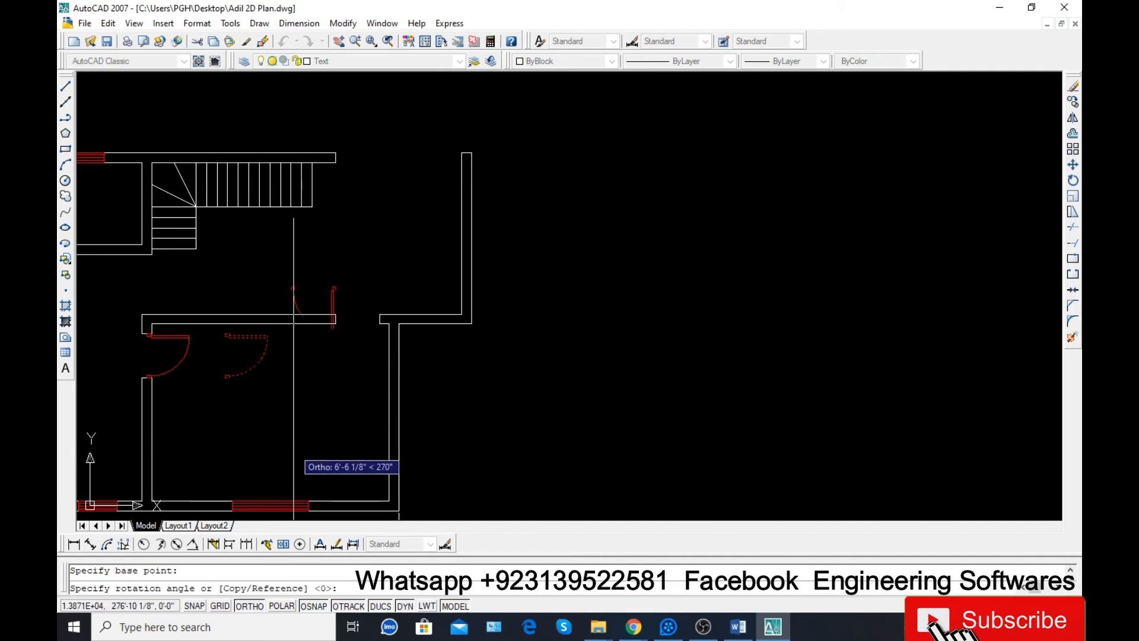
pyautogui.click(294, 454)
# - Move the rotated door symbol by its left jamb midpoint into the opening in the bottom-right room's upper wall
pyautogui.write('m')
pyautogui.press('Return')
pyautogui.click(333, 304)
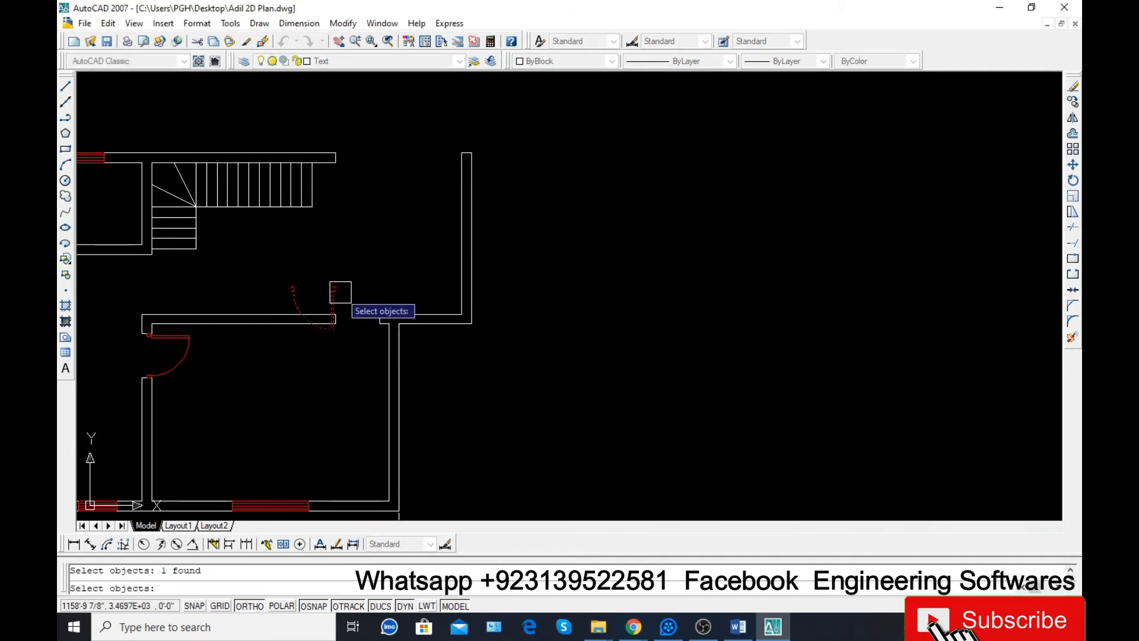
pyautogui.press('Return')
pyautogui.scroll(5, 288, 281)
pyautogui.click(303, 322)
pyautogui.scroll(-4, 303, 322)
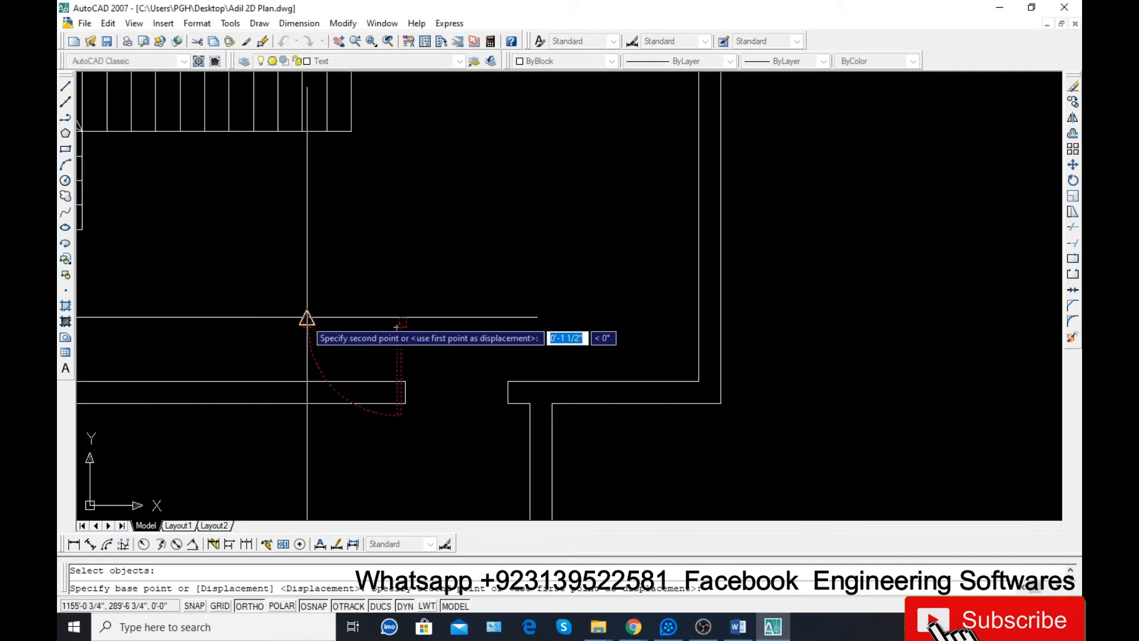
pyautogui.click(397, 327)
pyautogui.scroll(-4, 396, 327)
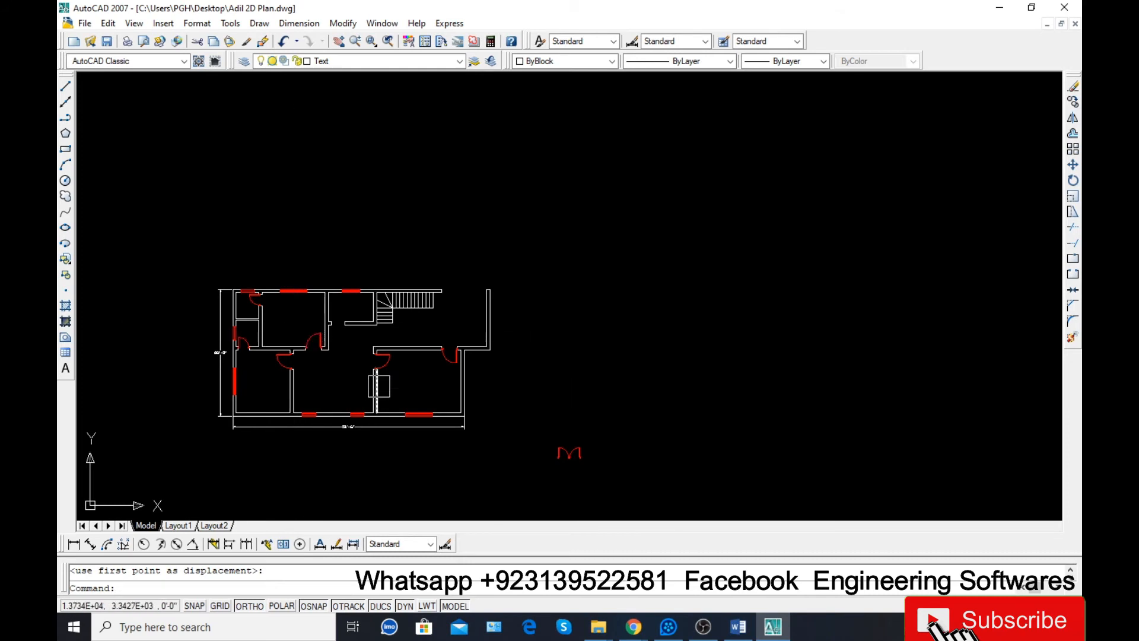
# - Copy the second small left room's bath door horizontally to the space below the small upper-middle room's wall opening
pyautogui.scroll(4, 276, 337)
pyautogui.click(244, 342)
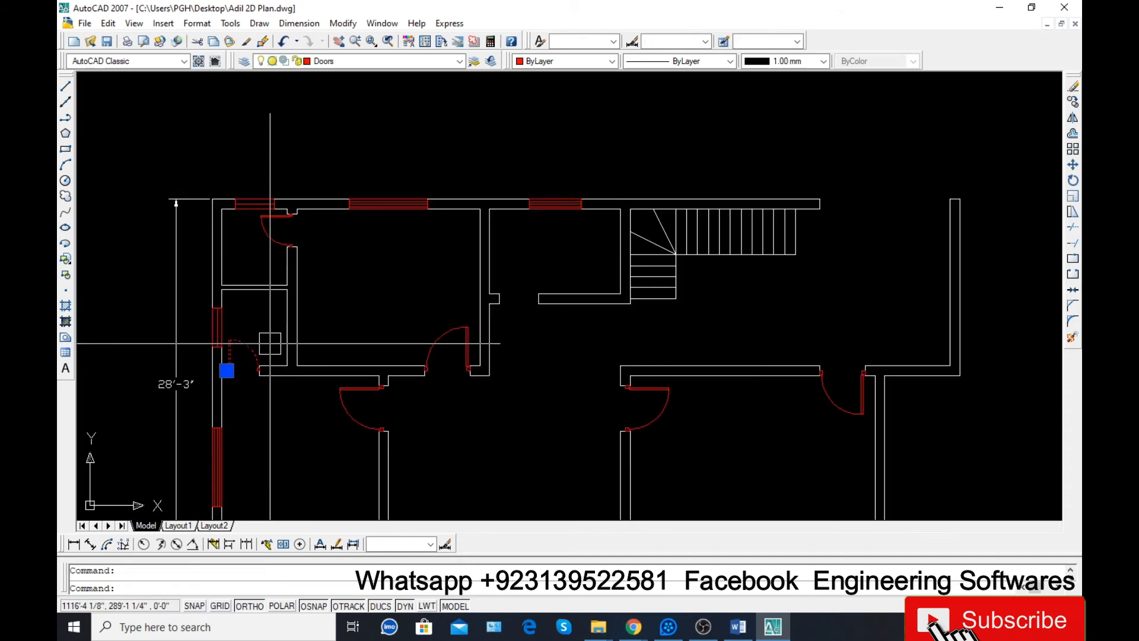
pyautogui.write('co')
pyautogui.press('Return')
pyautogui.click(258, 371)
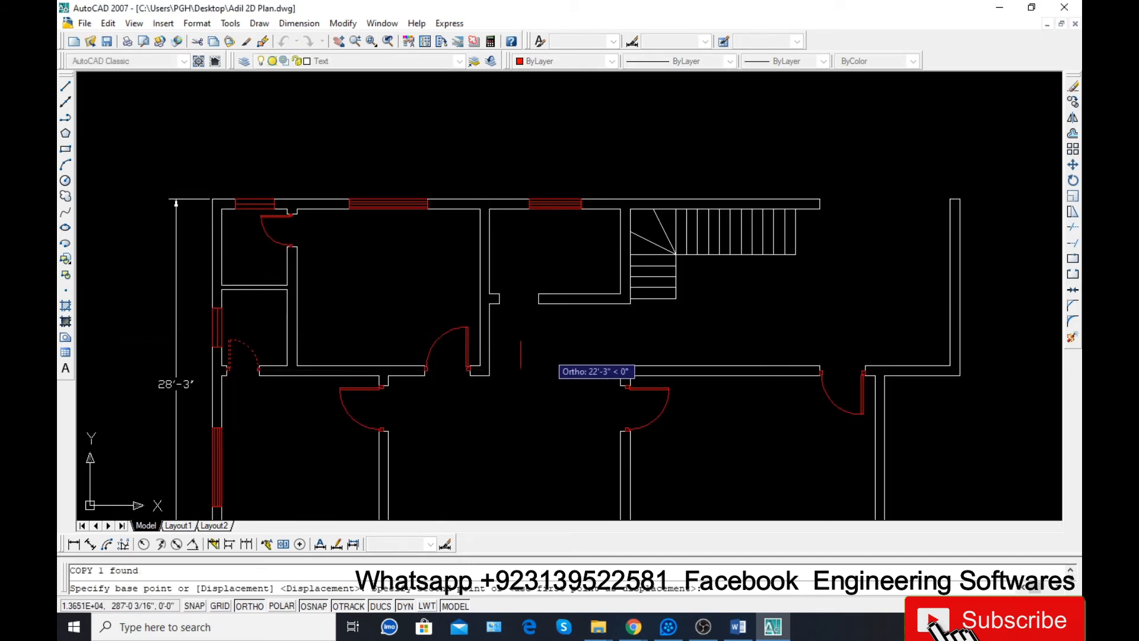
pyautogui.click(528, 374)
pyautogui.press('Return')
# - Align the copied bath door's two outer jambs to the midpoints of the upper-middle room's opening ends, scaling it to fit
pyautogui.scroll(3, 528, 374)
pyautogui.write('al')
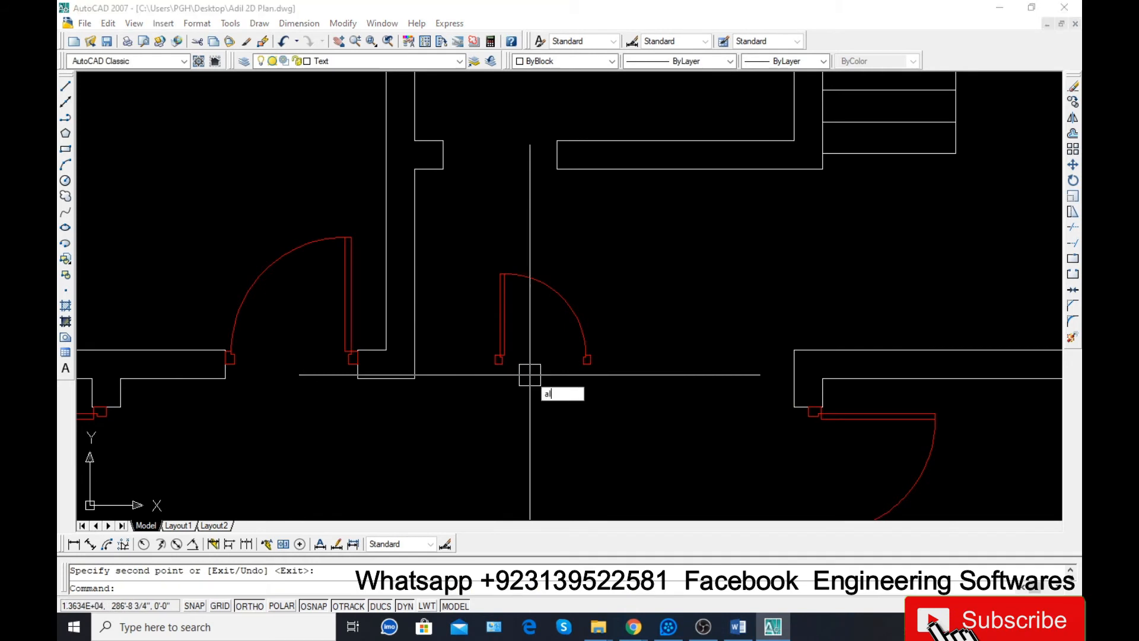
pyautogui.press('Return')
pyautogui.click(586, 347)
pyautogui.press('Return')
pyautogui.click(591, 364)
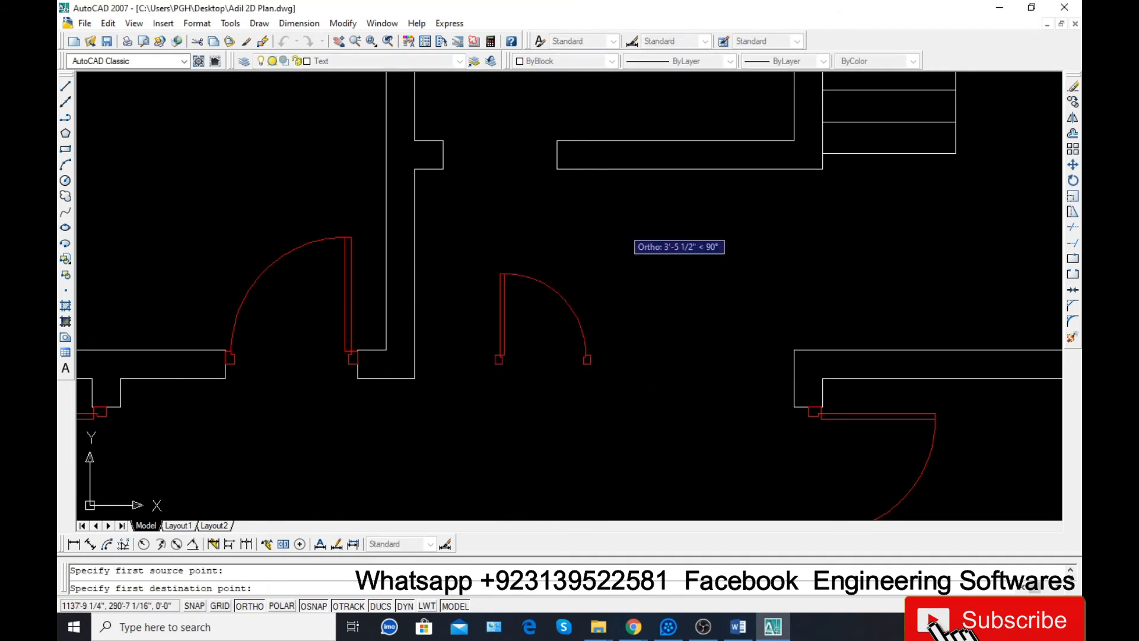
pyautogui.click(557, 158)
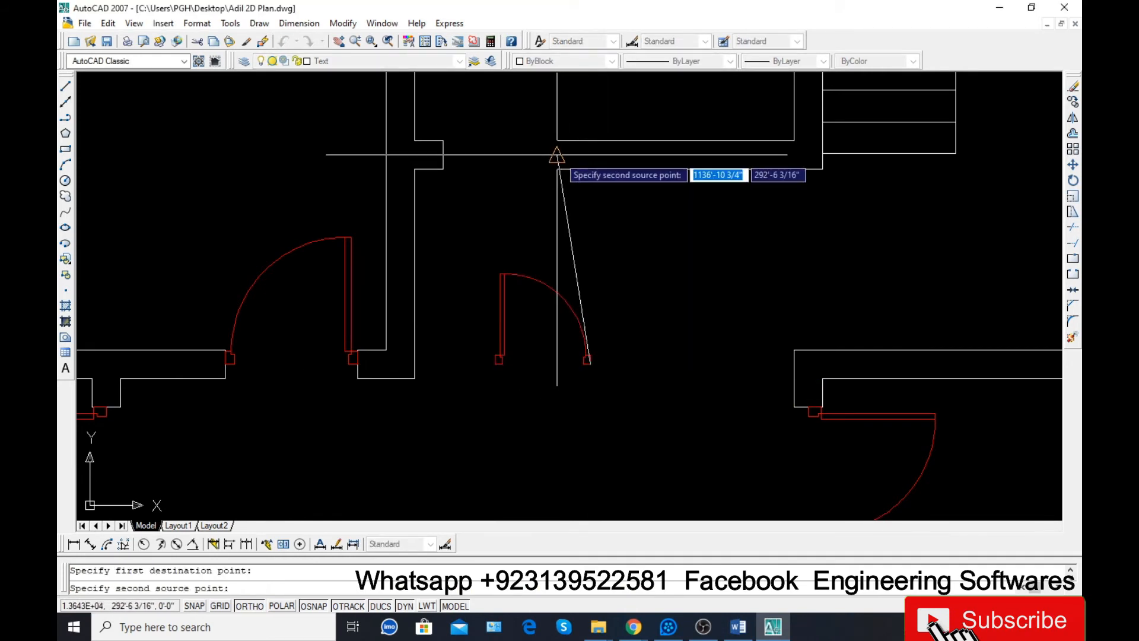
pyautogui.click(493, 361)
pyautogui.click(443, 158)
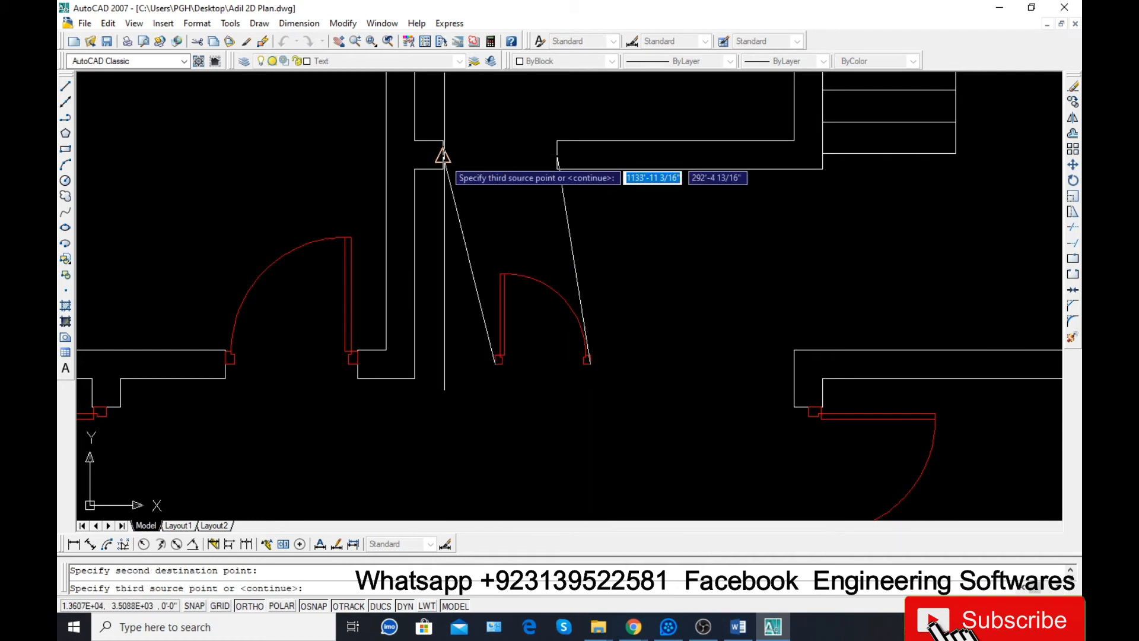
pyautogui.press('Return')
pyautogui.write('y')
pyautogui.press('Return')
pyautogui.scroll(-4, 496, 177)
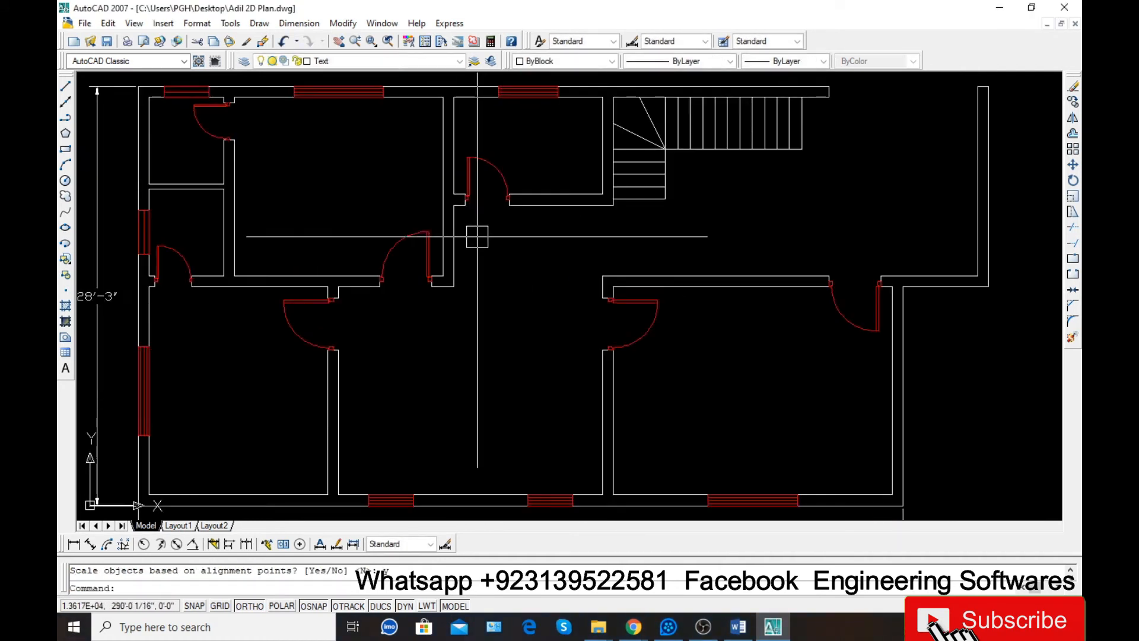
# - Mirror the double door symbol below the plan across a horizontal line beneath it, keeping the source objects
pyautogui.scroll(-6, 630, 332)
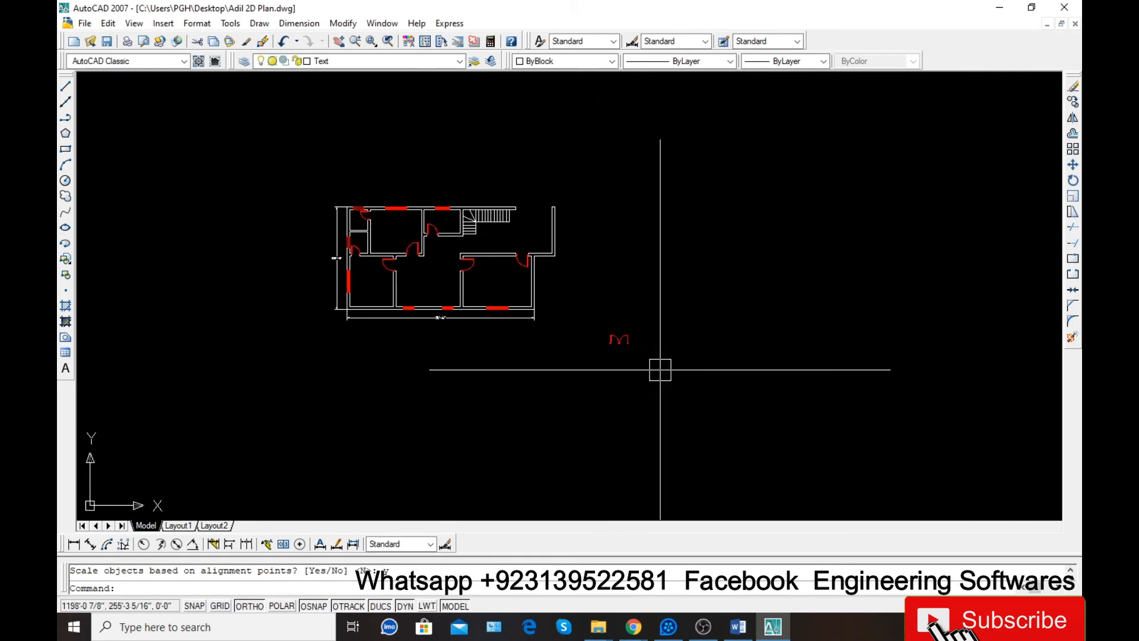
pyautogui.scroll(4, 660, 369)
pyautogui.write('mi')
pyautogui.press('Return')
pyautogui.click(643, 288)
pyautogui.click(527, 331)
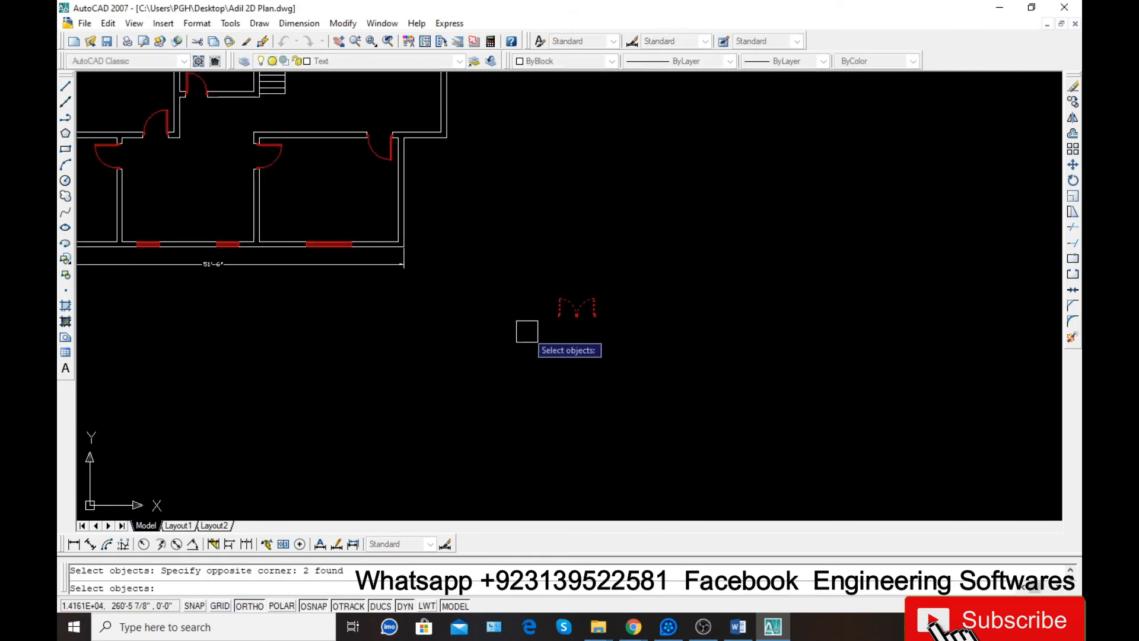
pyautogui.press('Return')
pyautogui.click(527, 331)
pyautogui.click(799, 345)
pyautogui.press('Return')
# - Delete the original upward-opening double door symbol
pyautogui.click(650, 339)
pyautogui.click(532, 299)
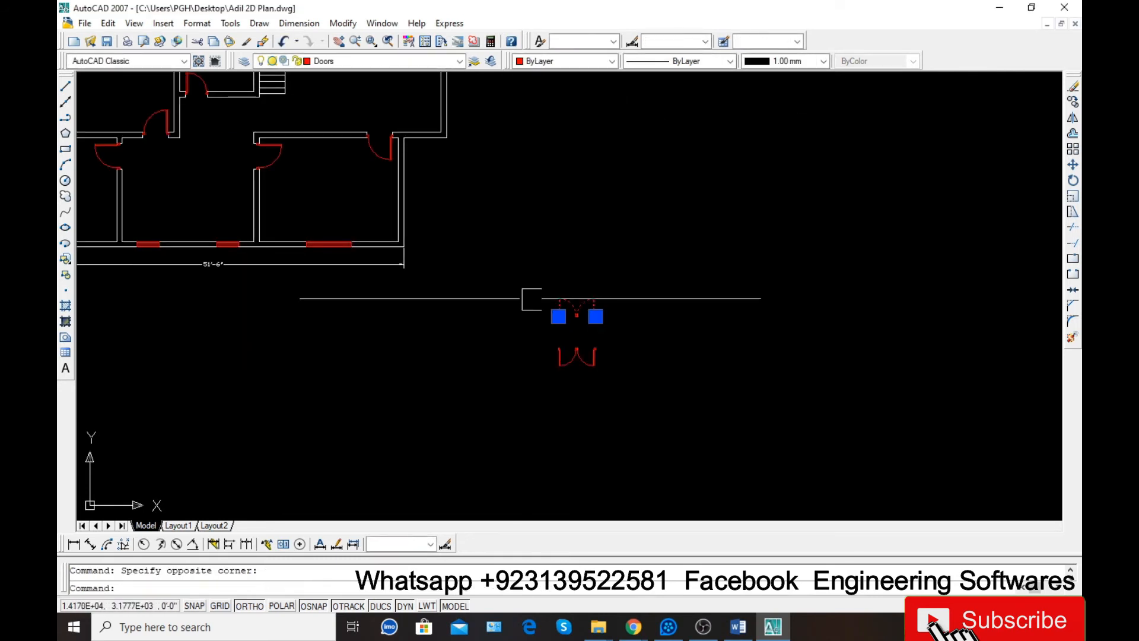
pyautogui.press('Return')
# - Move the mirrored double door symbol straight up to a free spot to the right of the floor plan
pyautogui.click(636, 333)
pyautogui.click(528, 375)
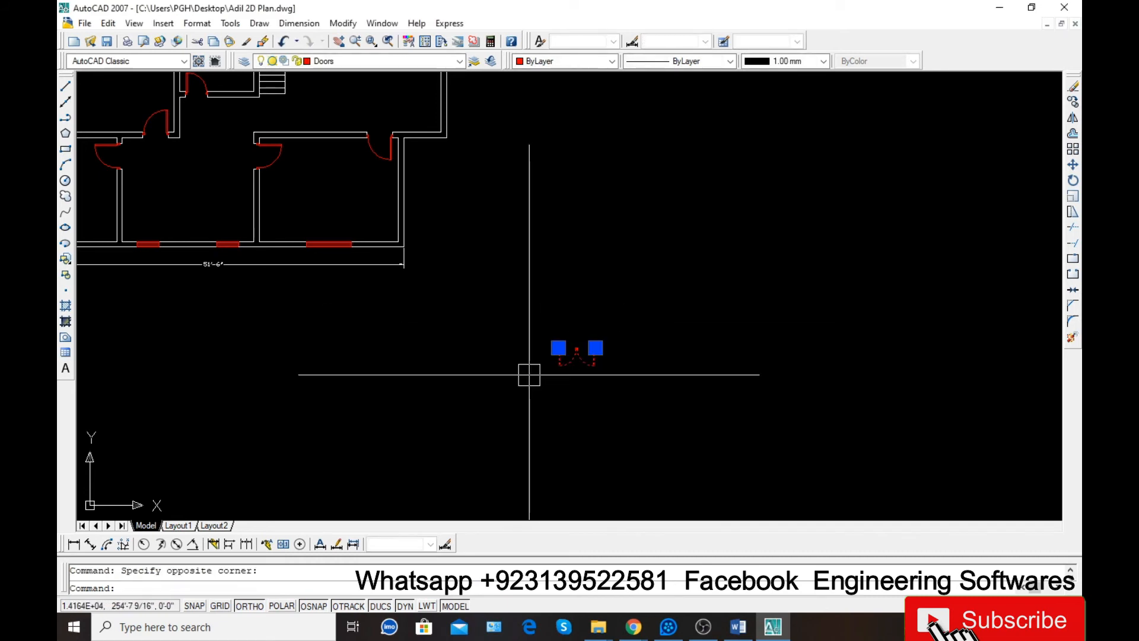
pyautogui.write('m')
pyautogui.press('Return')
pyautogui.click(556, 374)
pyautogui.click(502, 130)
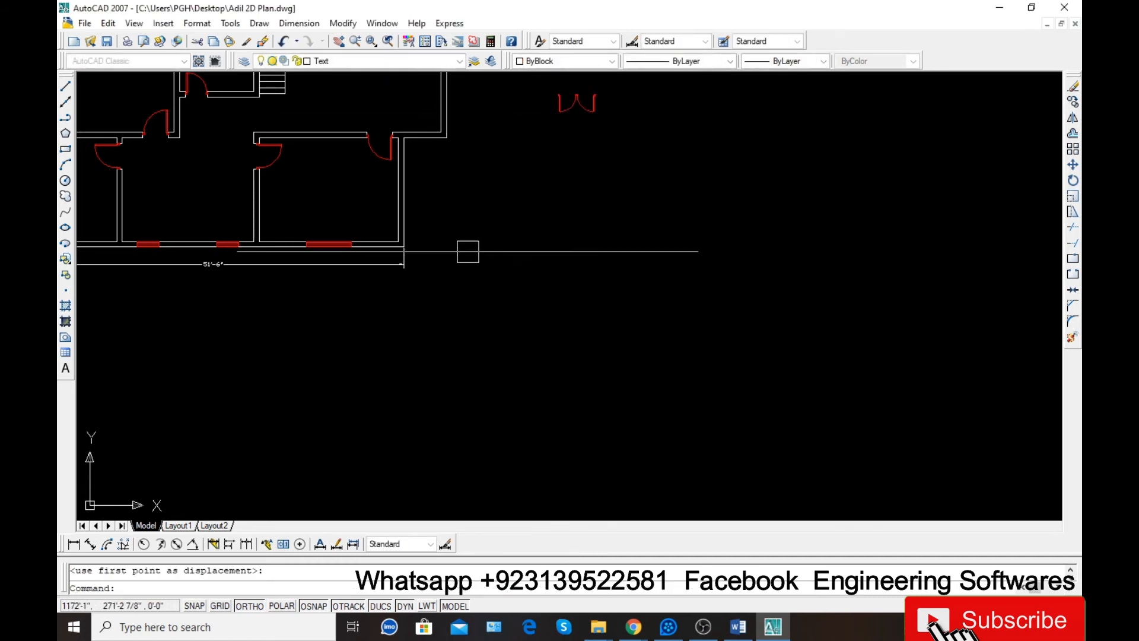
# - Move the double door symbol horizontally into the upper-right area of the plan, above the bottom-right room's upper door
pyautogui.scroll(-2, 465, 249)
pyautogui.scroll(4, 506, 226)
pyautogui.click(737, 221)
pyautogui.click(630, 303)
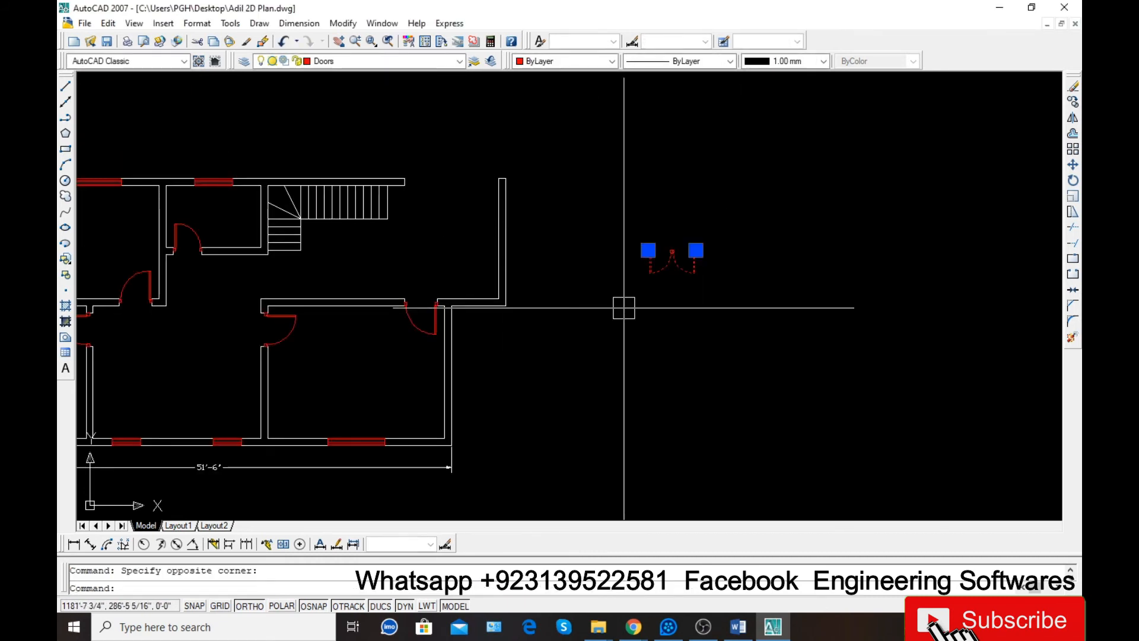
pyautogui.write('m')
pyautogui.press('Return')
pyautogui.click(721, 290)
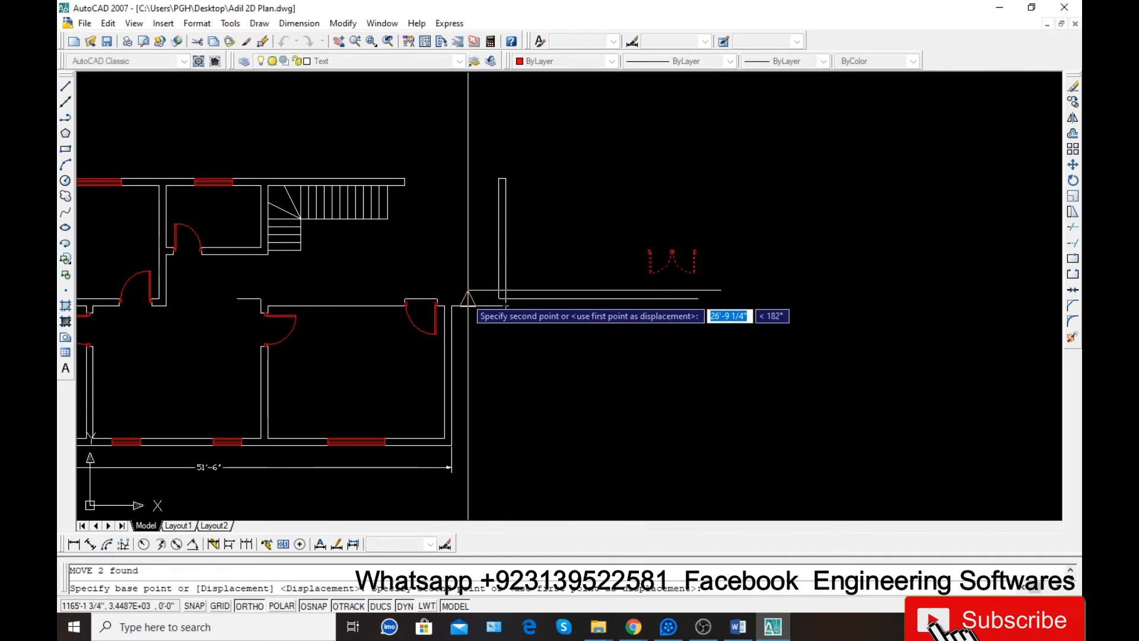
pyautogui.click(468, 291)
pyautogui.scroll(4, 438, 301)
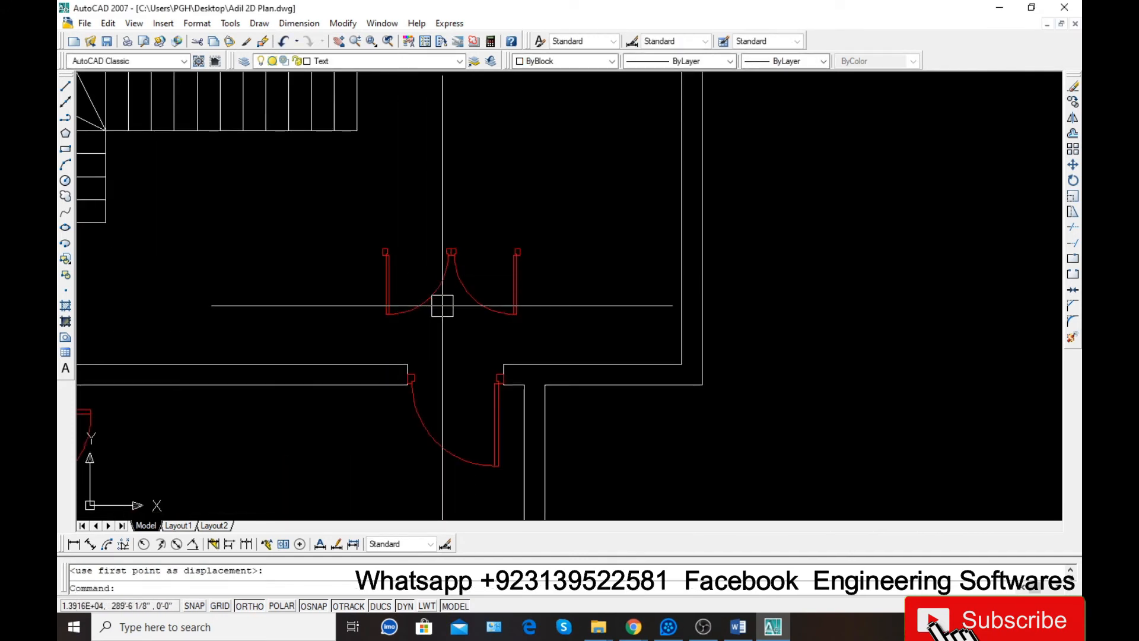
pyautogui.write('al')
pyautogui.press('Return')
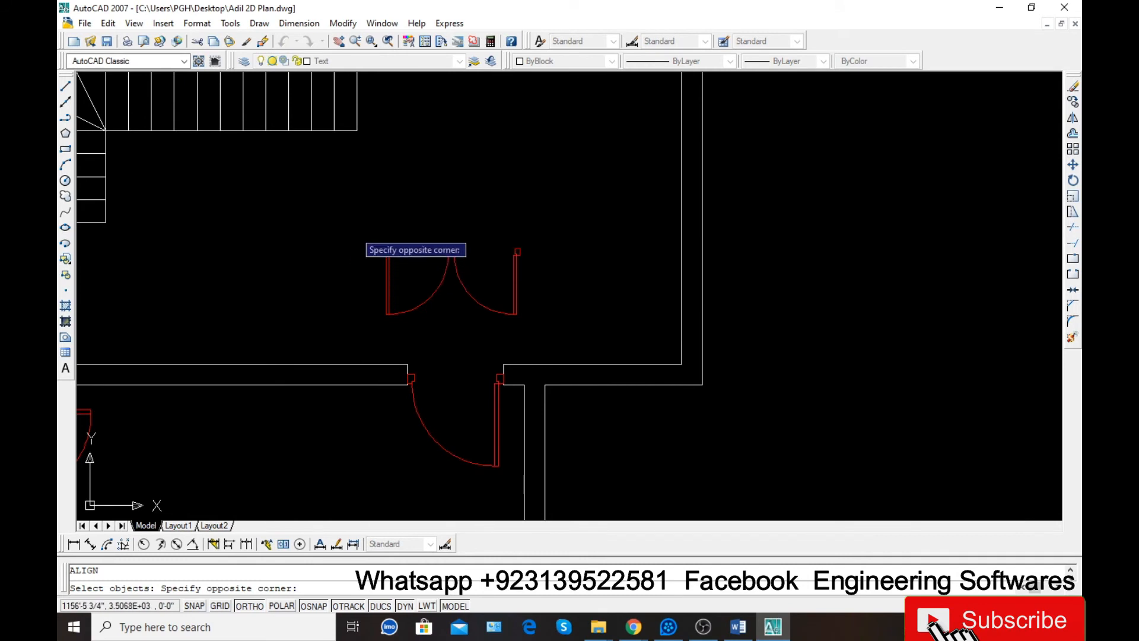
pyautogui.click(355, 232)
pyautogui.press('Return')
pyautogui.scroll(3, 384, 253)
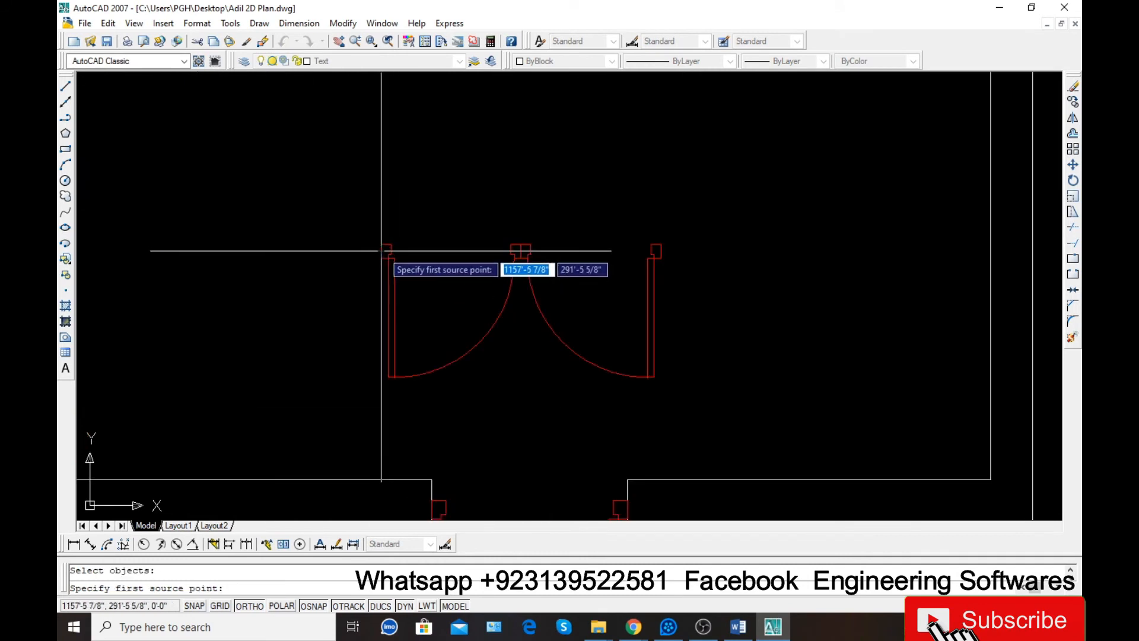
pyautogui.click(658, 244)
pyautogui.scroll(-3, 522, 305)
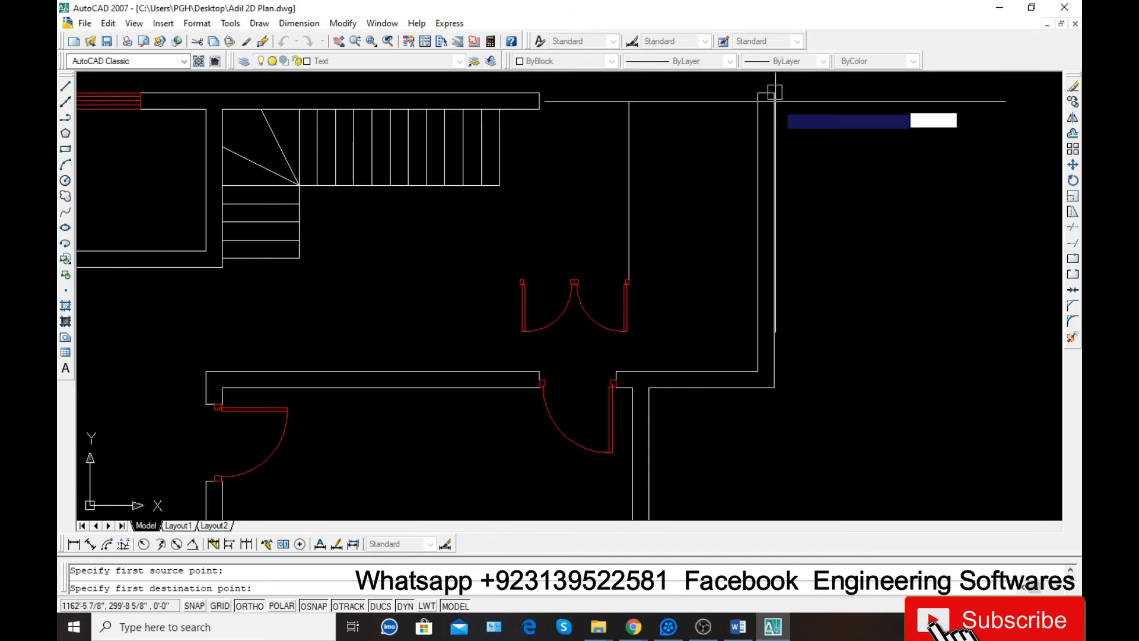
pyautogui.scroll(3, 773, 104)
pyautogui.scroll(-5, 440, 178)
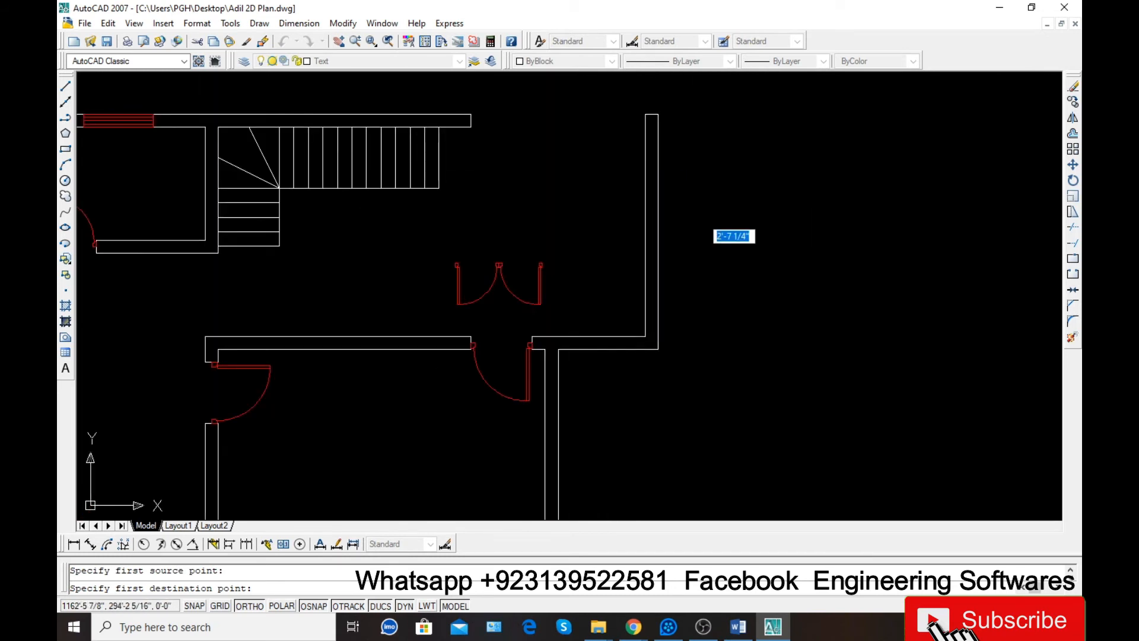
pyautogui.press('Escape')
# - Align the double door's left jamb with the wall end beside the stairs in the top-wall opening, using one point pair
pyautogui.press('Return')
pyautogui.click(587, 248)
pyautogui.click(436, 316)
pyautogui.press('Return')
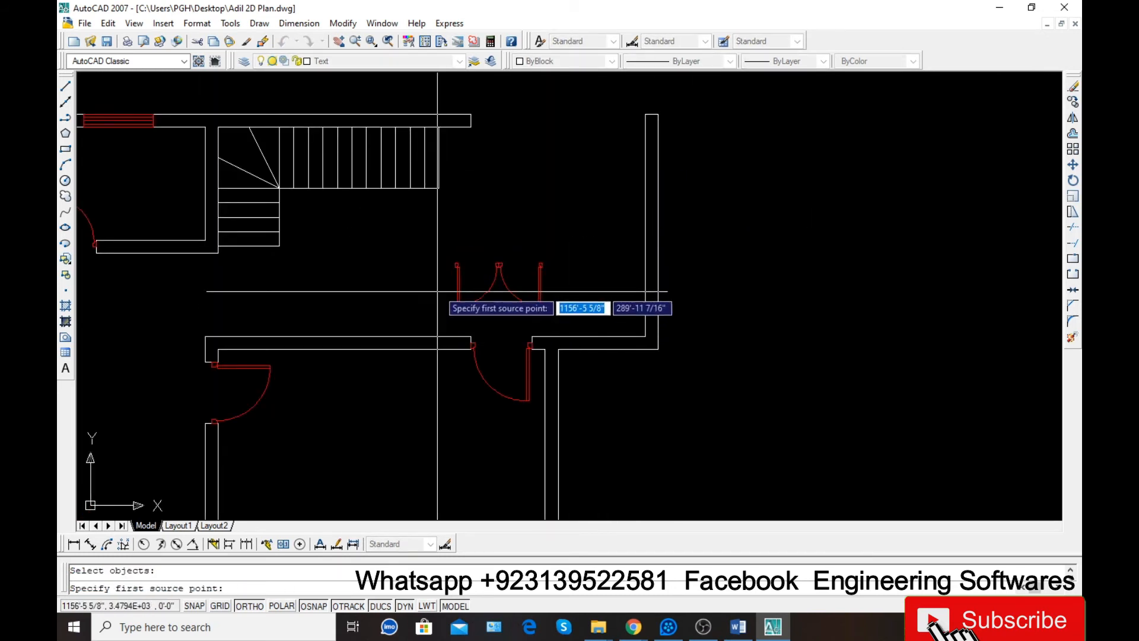
pyautogui.scroll(2, 451, 273)
pyautogui.click(468, 241)
pyautogui.scroll(-3, 488, 297)
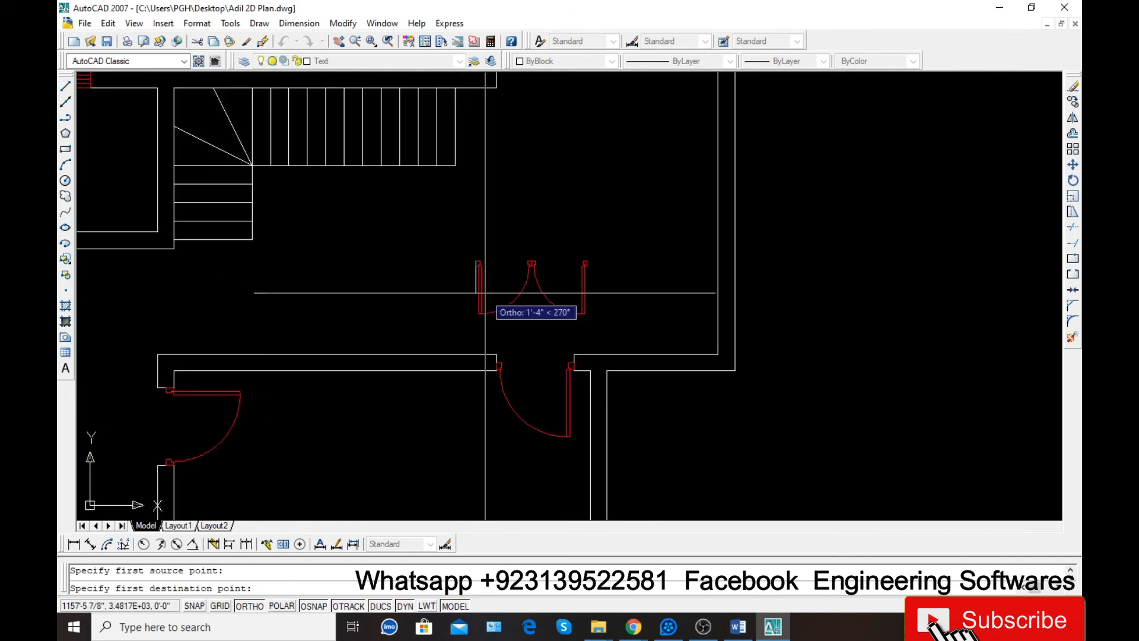
pyautogui.scroll(3, 508, 165)
pyautogui.click(480, 160)
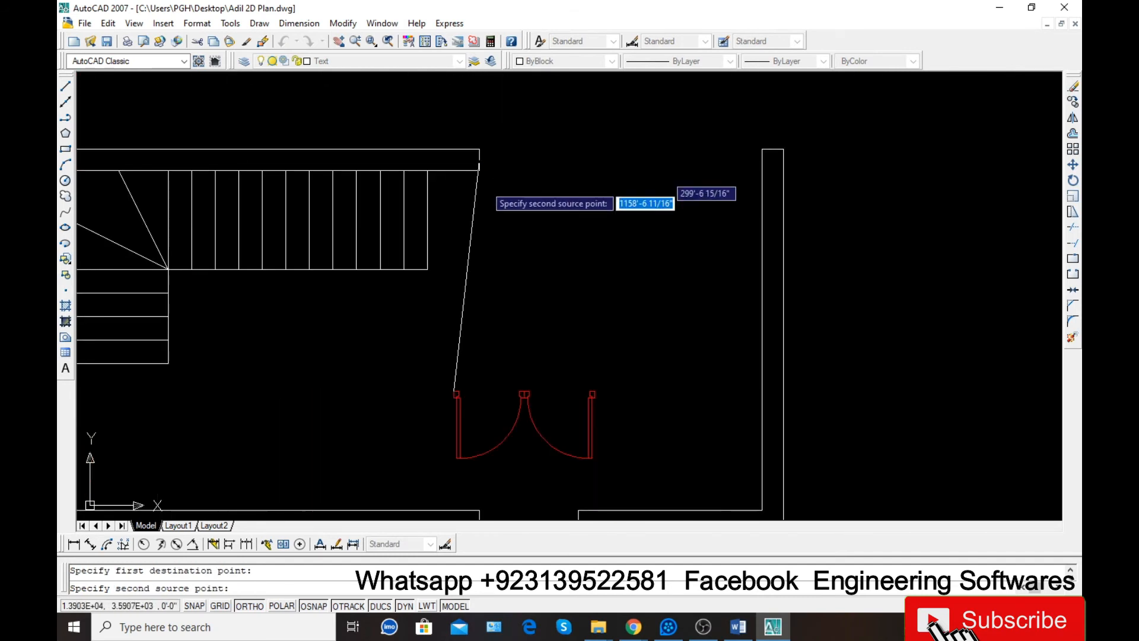
pyautogui.press('Return')
pyautogui.scroll(-3, 649, 254)
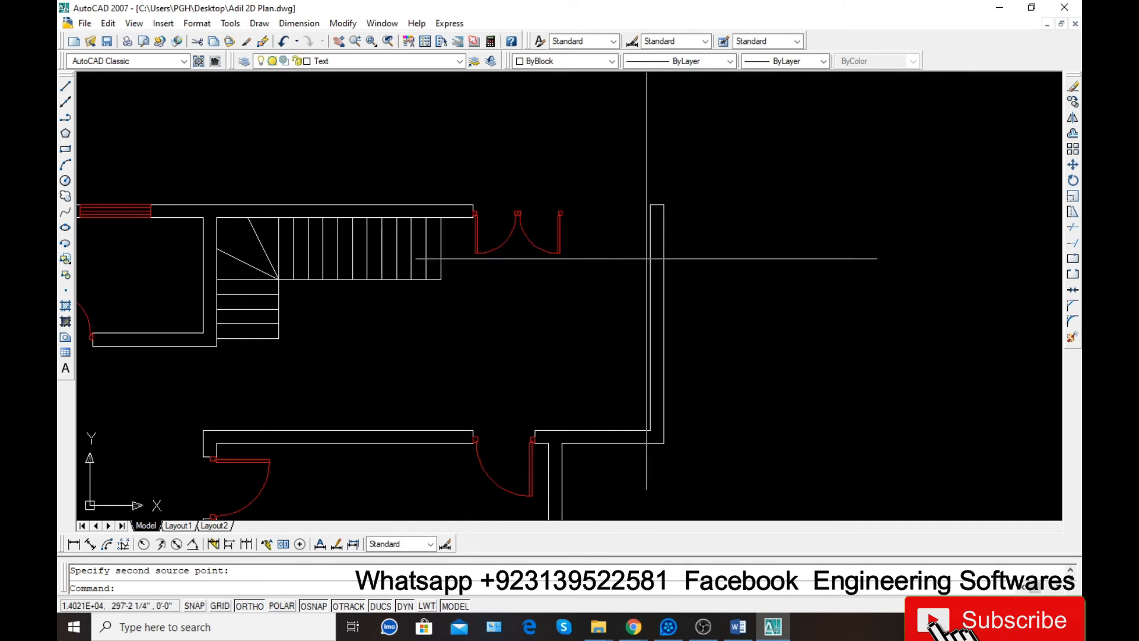
# - Draw lines from the outer right wall's upper inner corner, 13.5" towards the double door and 9" down, and close the shape
pyautogui.scroll(3, 665, 248)
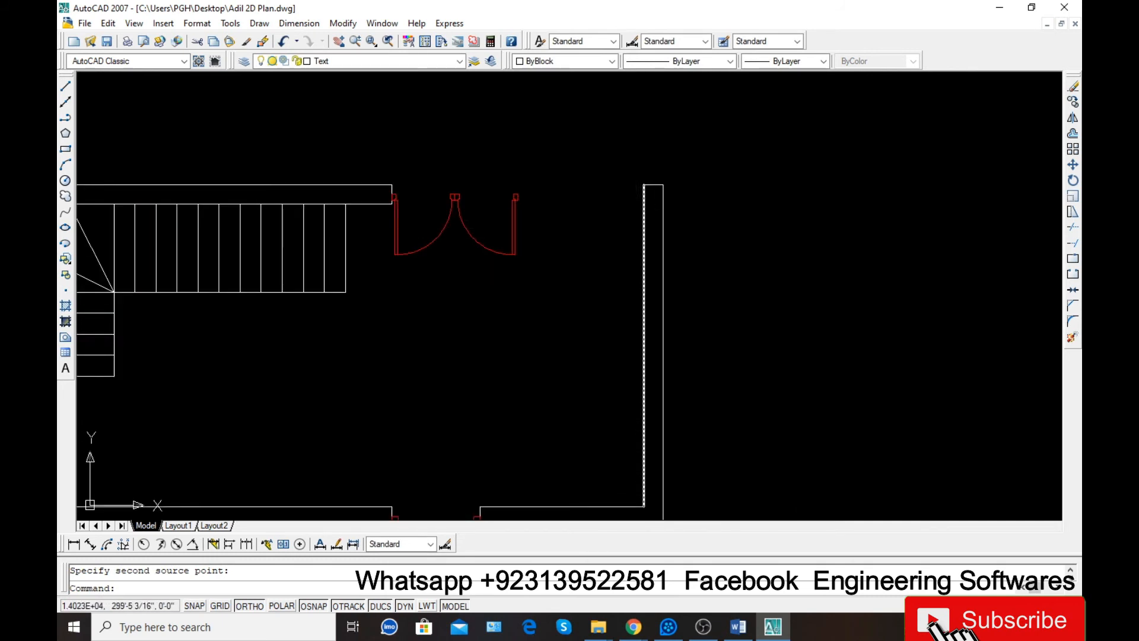
pyautogui.scroll(1, 646, 188)
pyautogui.write('l')
pyautogui.press('Return')
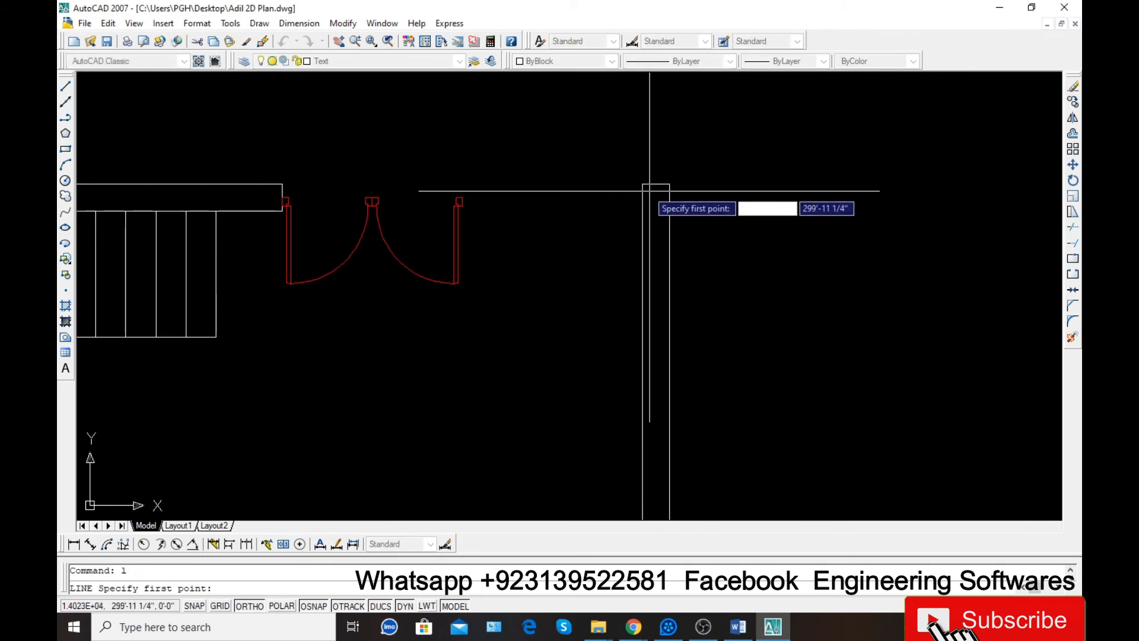
pyautogui.click(643, 184)
pyautogui.write('13.5')
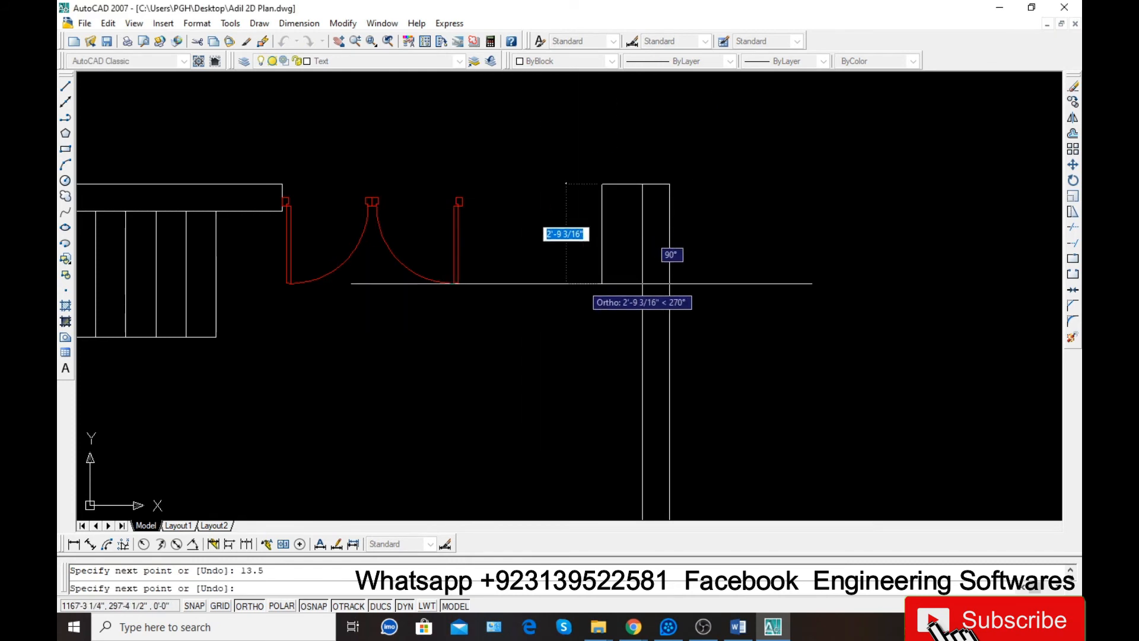
pyautogui.write('9')
pyautogui.press('Return')
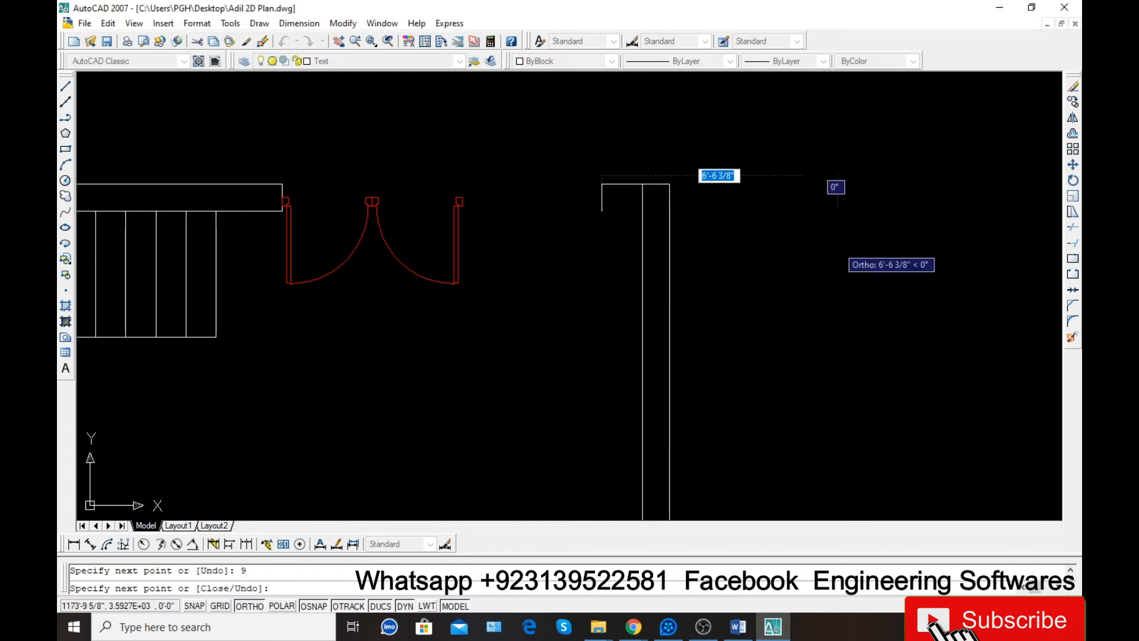
pyautogui.write('c')
pyautogui.press('Return')
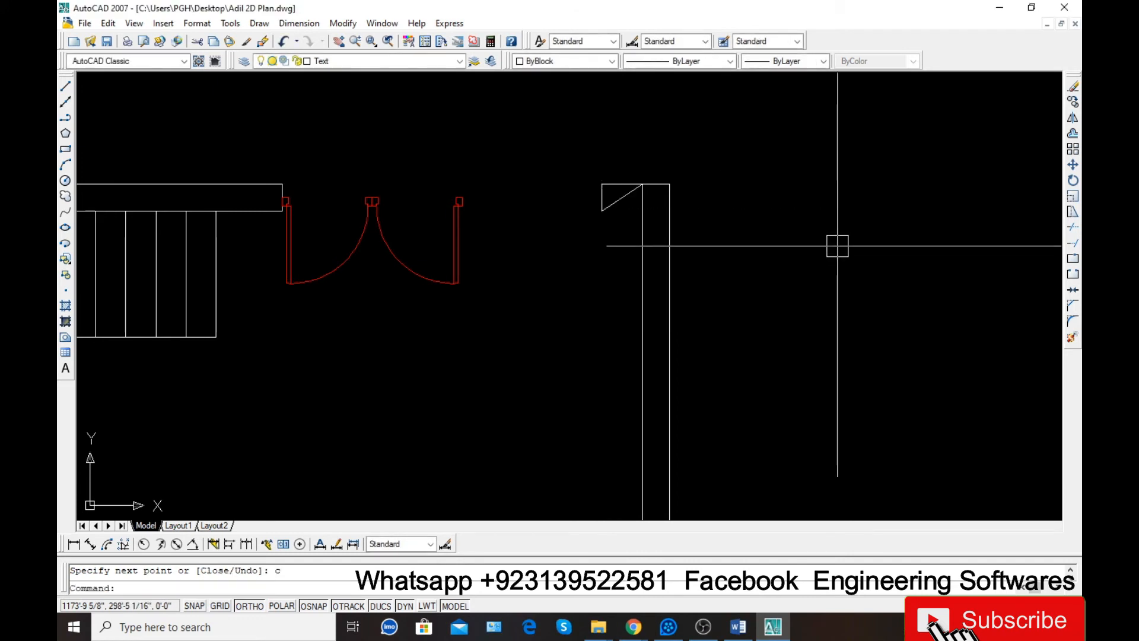
# - Erase the diagonal closing line of the new wall return
pyautogui.scroll(3, 612, 210)
pyautogui.click(618, 186)
pyautogui.write('e')
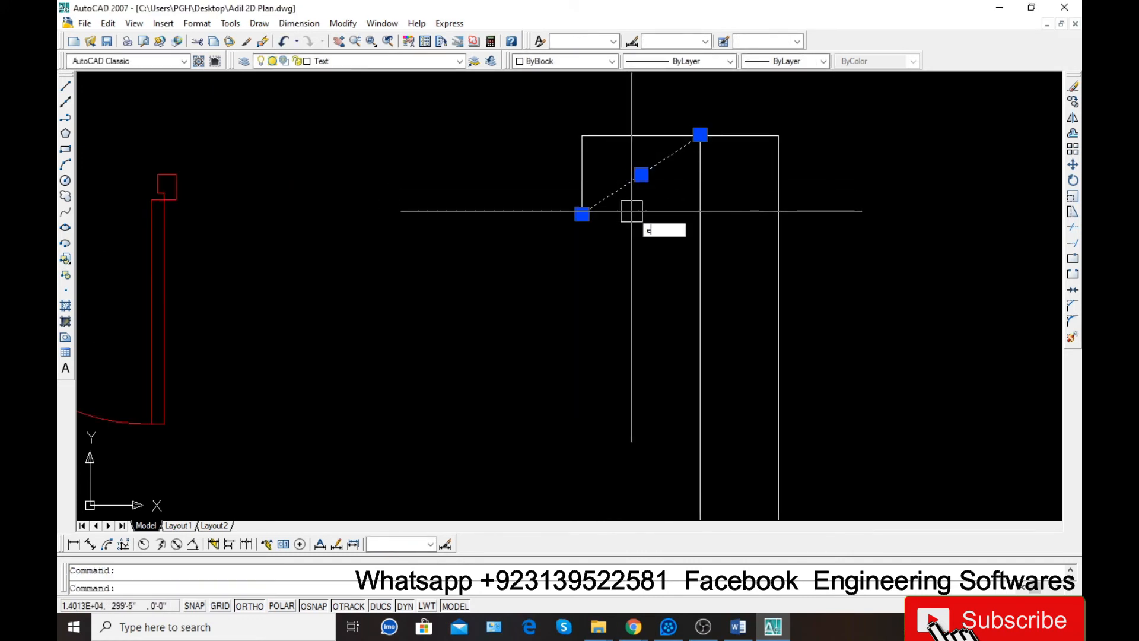
pyautogui.press('Return')
# - Offset the wall return's short top line 9" downward to form its lower edge
pyautogui.write('o')
pyautogui.press('Return')
pyautogui.press('Return')
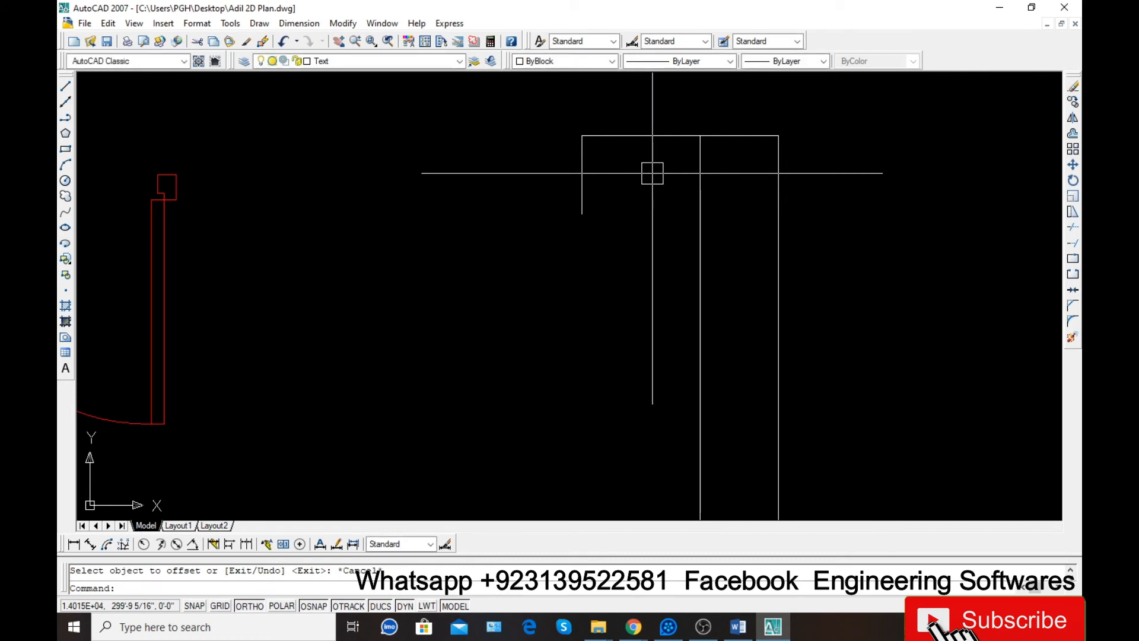
pyautogui.press('Return')
pyautogui.press('Return')
pyautogui.click(652, 138)
pyautogui.click(659, 219)
pyautogui.scroll(-2, 659, 220)
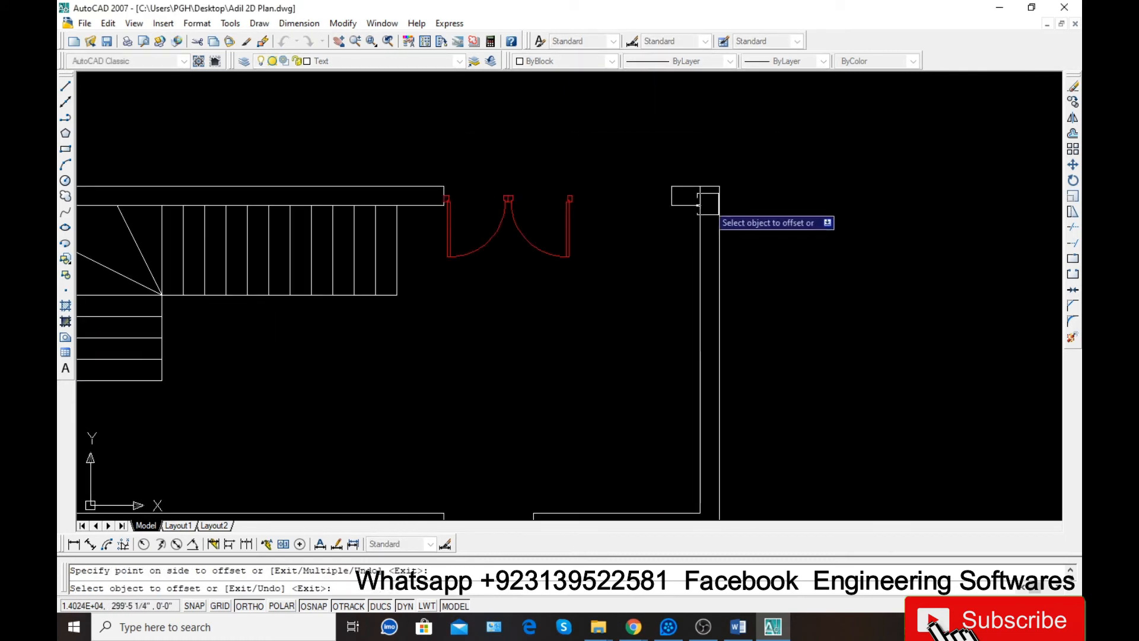
pyautogui.scroll(1, 511, 201)
pyautogui.press('Escape')
# - Move the double door symbol horizontally away from the wall end beside the stairs, towards the middle of the opening
pyautogui.click(649, 176)
pyautogui.click(515, 232)
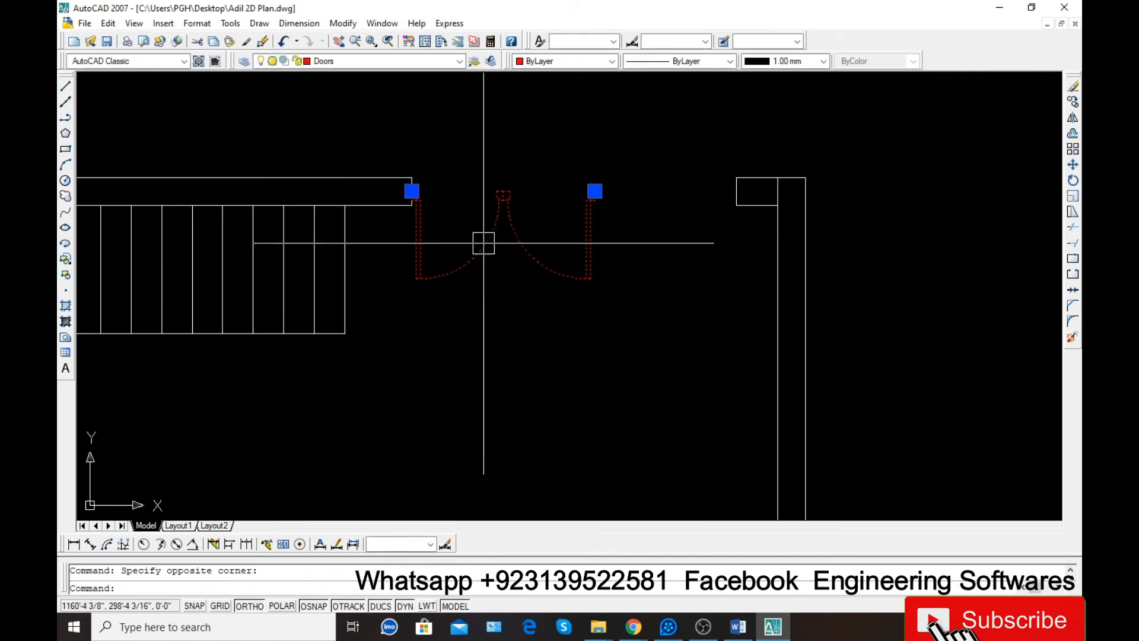
pyautogui.write('m')
pyautogui.press('Return')
pyautogui.click(503, 270)
pyautogui.click(555, 291)
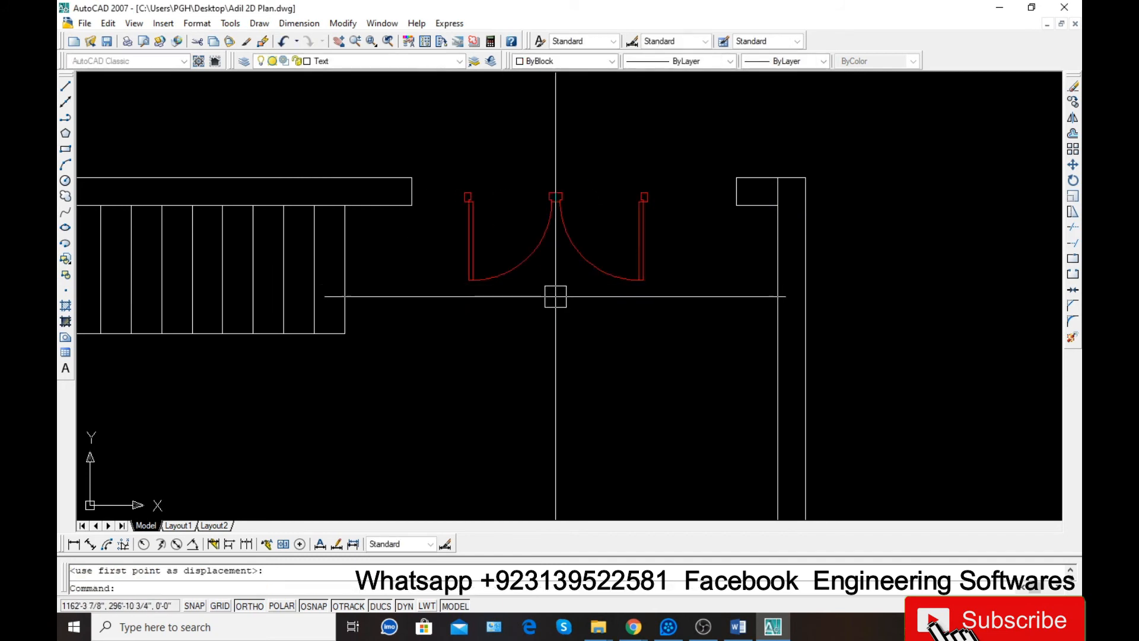
# - Offset the wall return's end line 8' towards the stairs to mark the other side of the entrance opening
pyautogui.write('o')
pyautogui.press('Return')
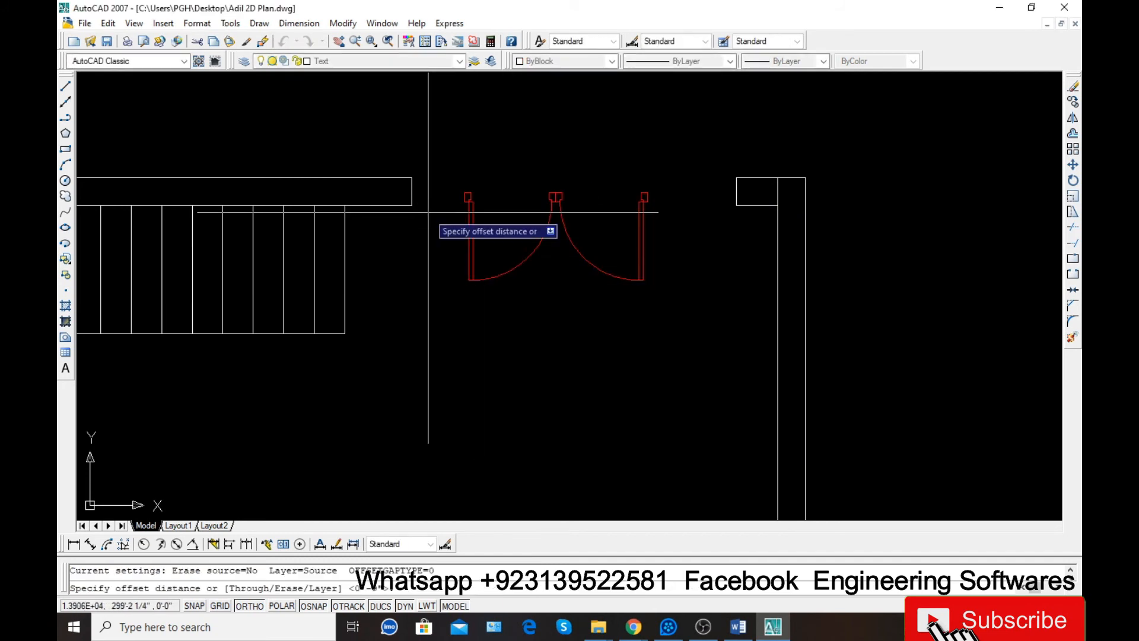
pyautogui.write('8')
pyautogui.press('Return')
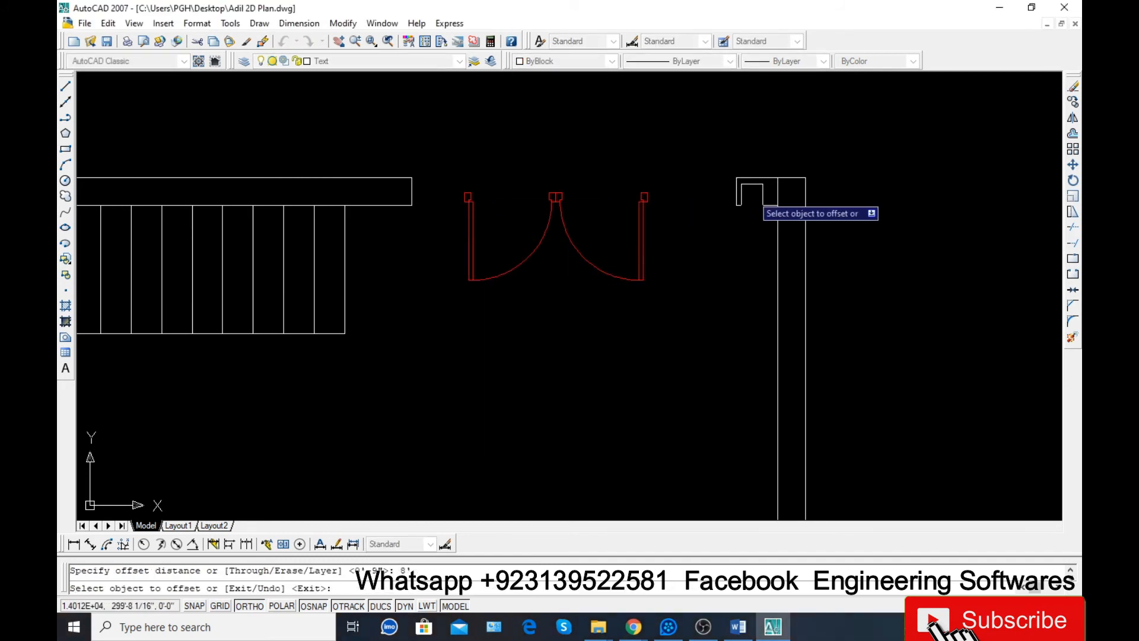
pyautogui.click(739, 192)
pyautogui.click(550, 176)
pyautogui.press('Escape')
# - Delete the old wall end line beside the stairs and extend both top-wall lines to the new end line
pyautogui.scroll(3, 437, 191)
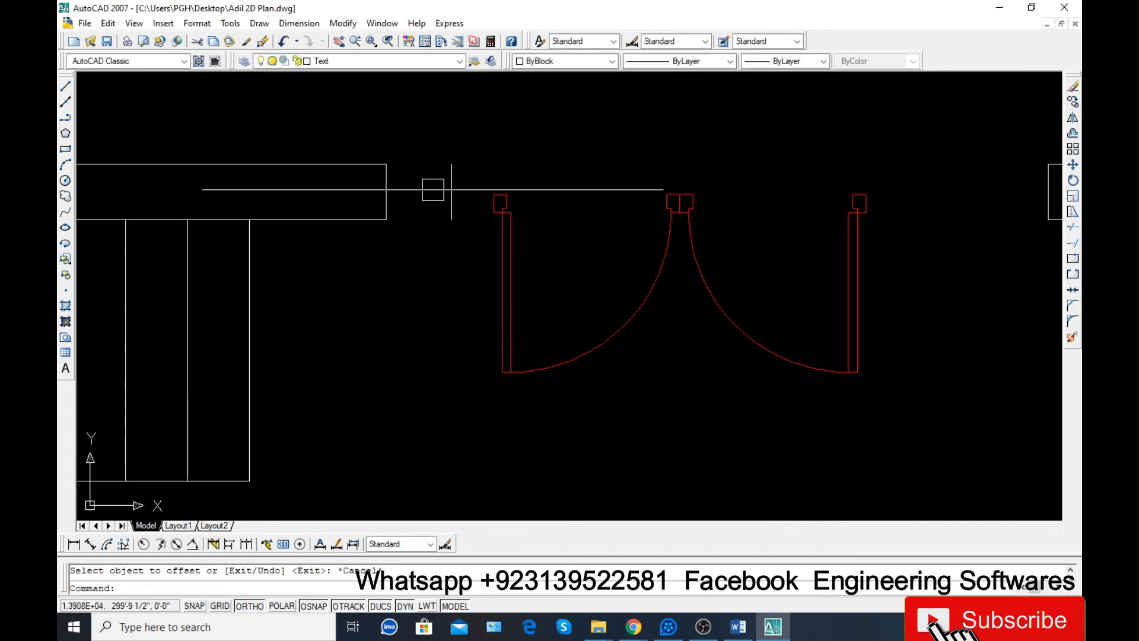
pyautogui.click(387, 199)
pyautogui.press('Delete')
pyautogui.write('ex')
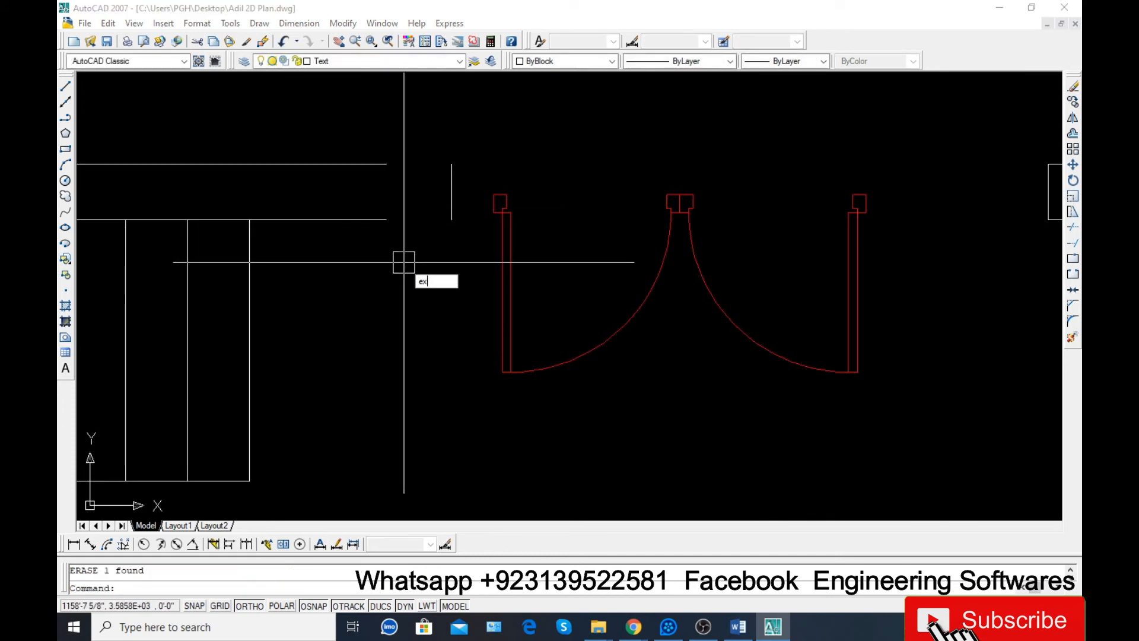
pyautogui.press('Return')
pyautogui.press('Return')
pyautogui.click(369, 220)
pyautogui.press('Escape')
pyautogui.scroll(-5, 264, 227)
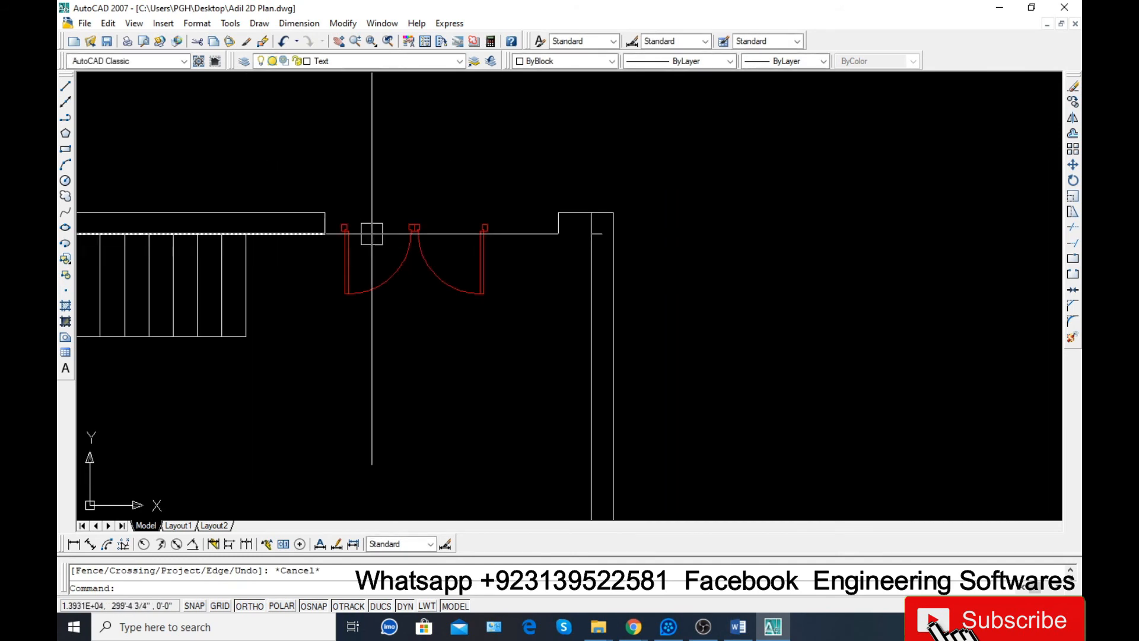
# - Try to align and scale the double door symbol between the midpoints of the two wall ends, starting from its right jamb
pyautogui.scroll(2, 582, 212)
pyautogui.click(568, 203)
pyautogui.click(430, 249)
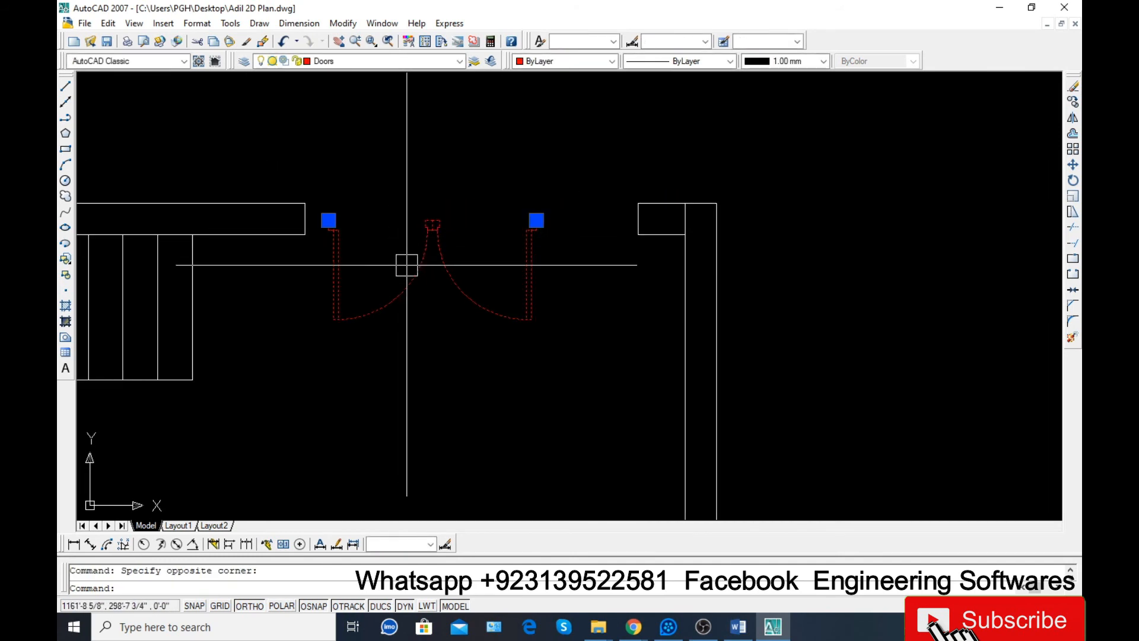
pyautogui.write('al')
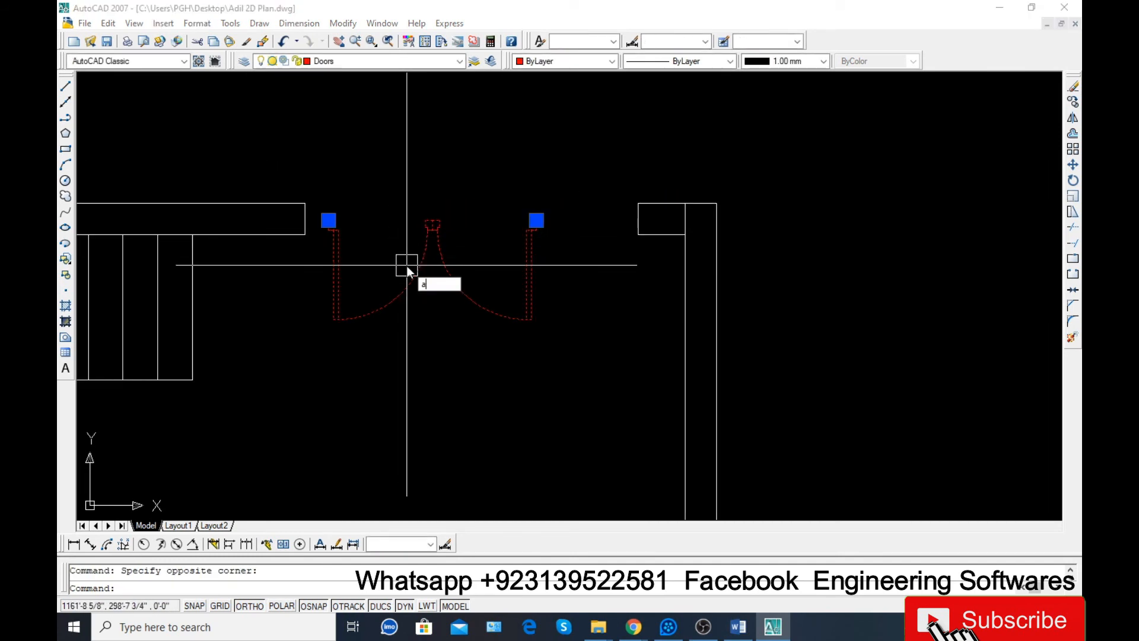
pyautogui.press('Return')
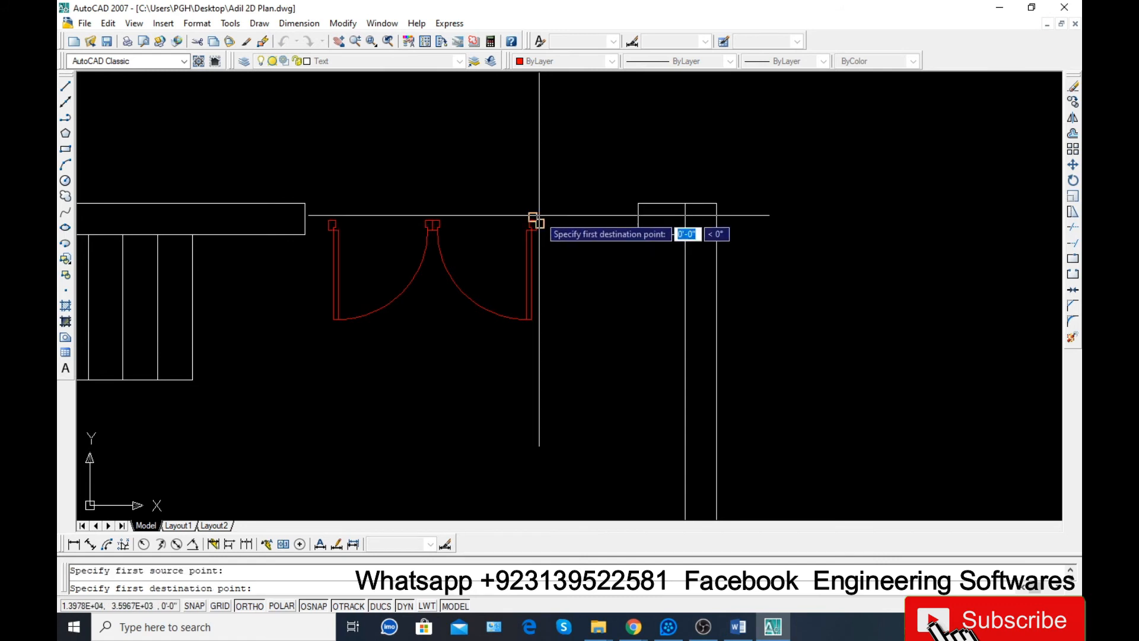
pyautogui.click(637, 219)
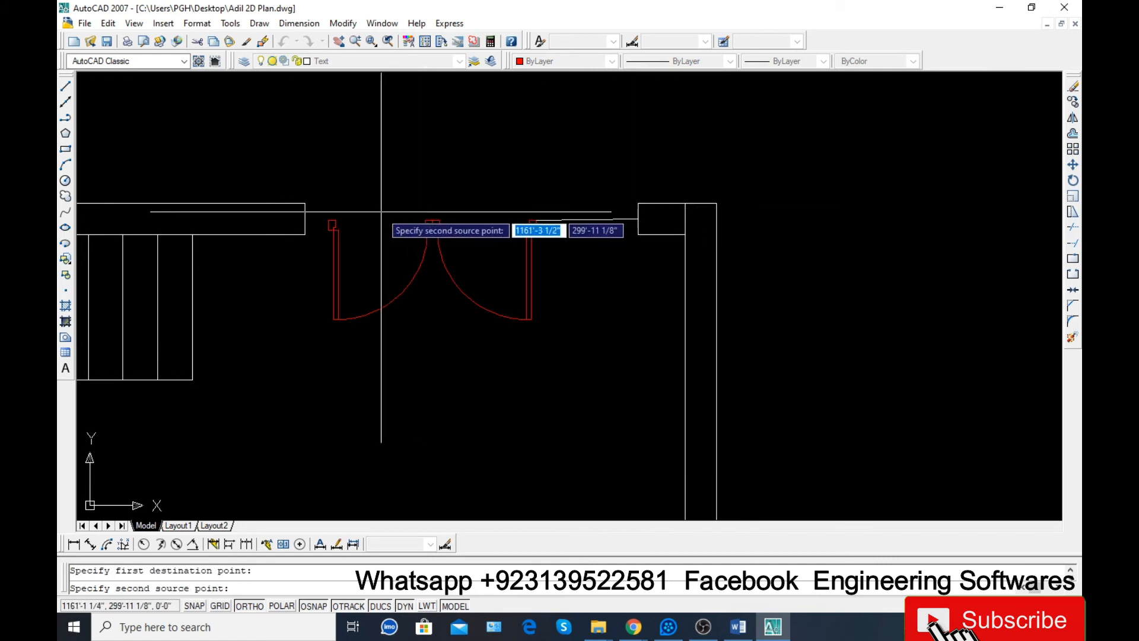
pyautogui.click(325, 217)
pyautogui.click(305, 219)
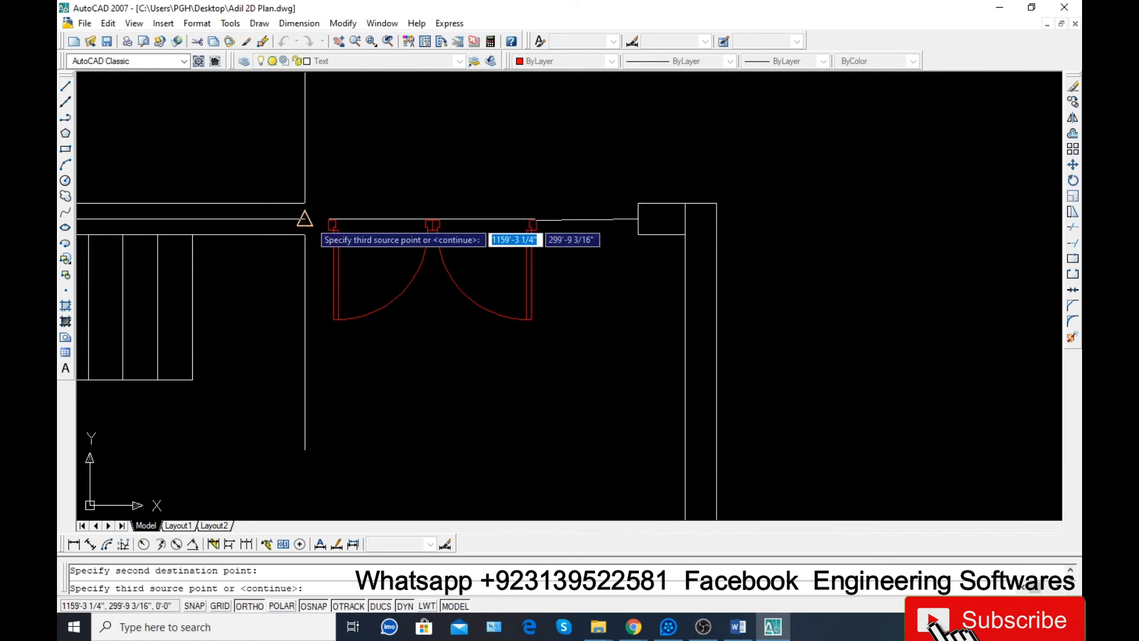
pyautogui.press('Return')
pyautogui.write('y')
pyautogui.press('Return')
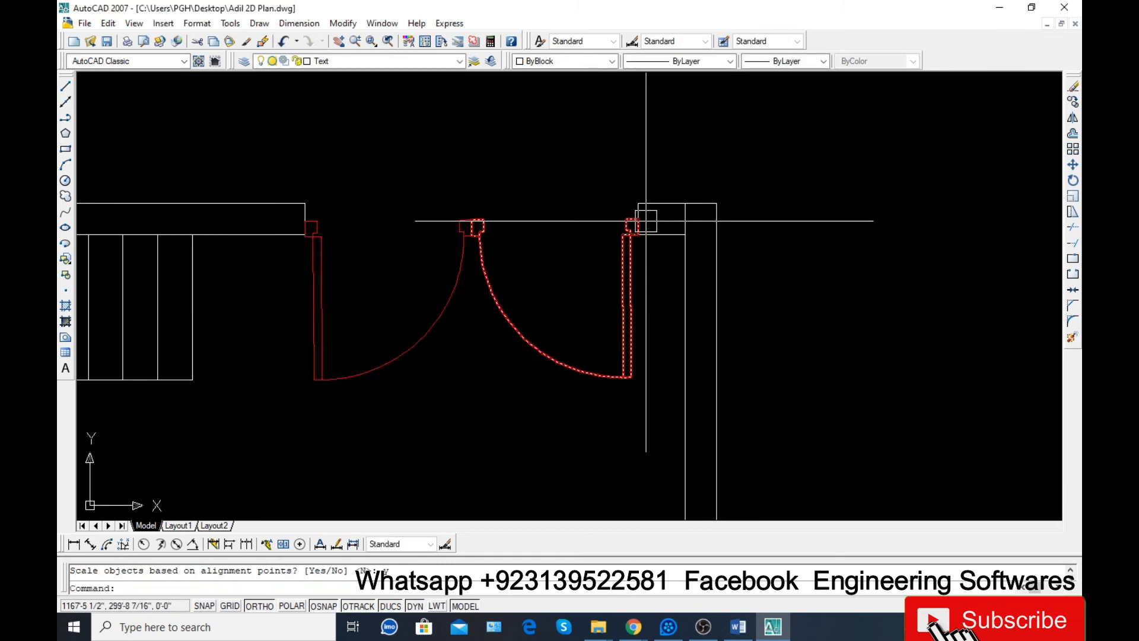
pyautogui.hotkey('ctrl', 'z')
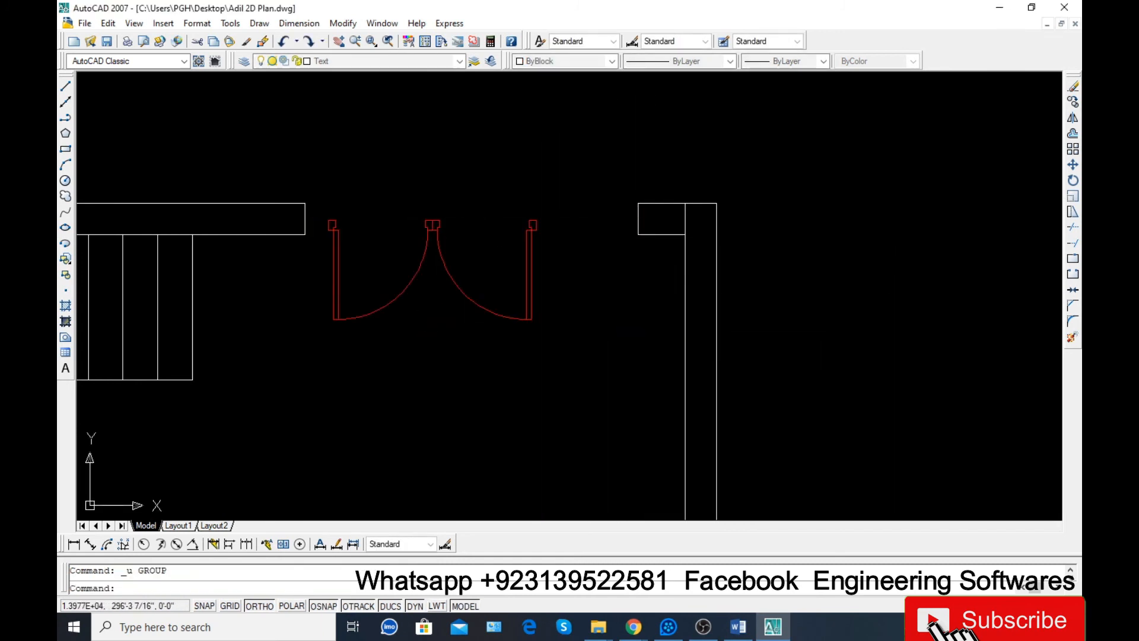
# - Align the double door's outer jamb corners with the midpoints of the two wall ends, left jamb first, scaling the symbol to fit
pyautogui.scroll(3, 325, 262)
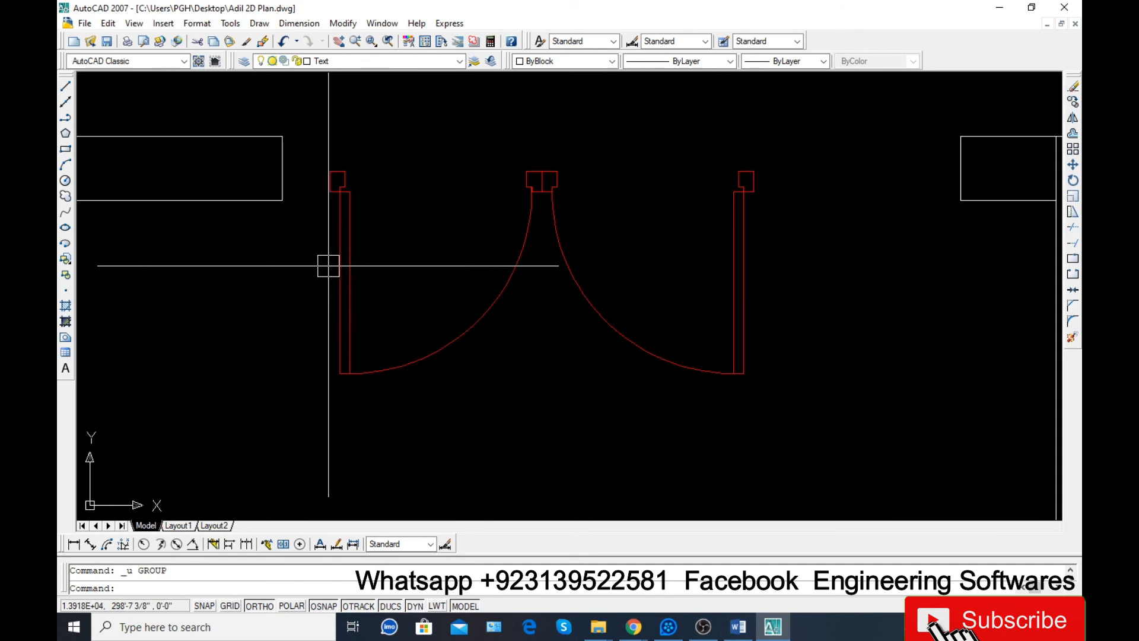
pyautogui.scroll(-2, 332, 264)
pyautogui.click(342, 266)
pyautogui.press('Return')
pyautogui.click(518, 233)
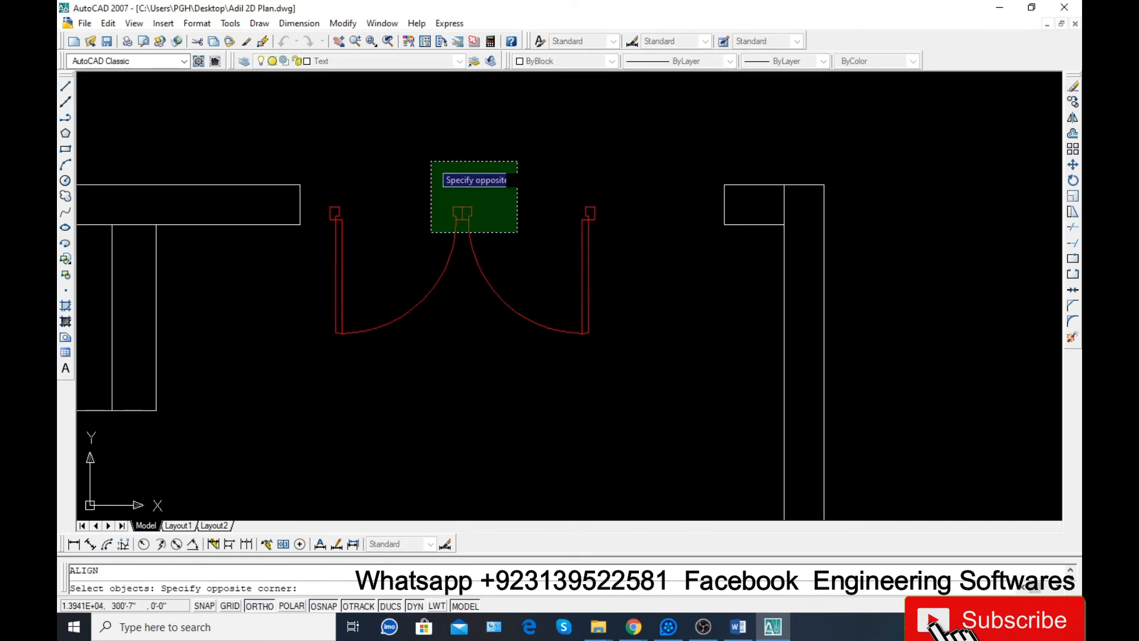
pyautogui.click(430, 161)
pyautogui.press('Return')
pyautogui.scroll(6, 298, 207)
pyautogui.click(389, 206)
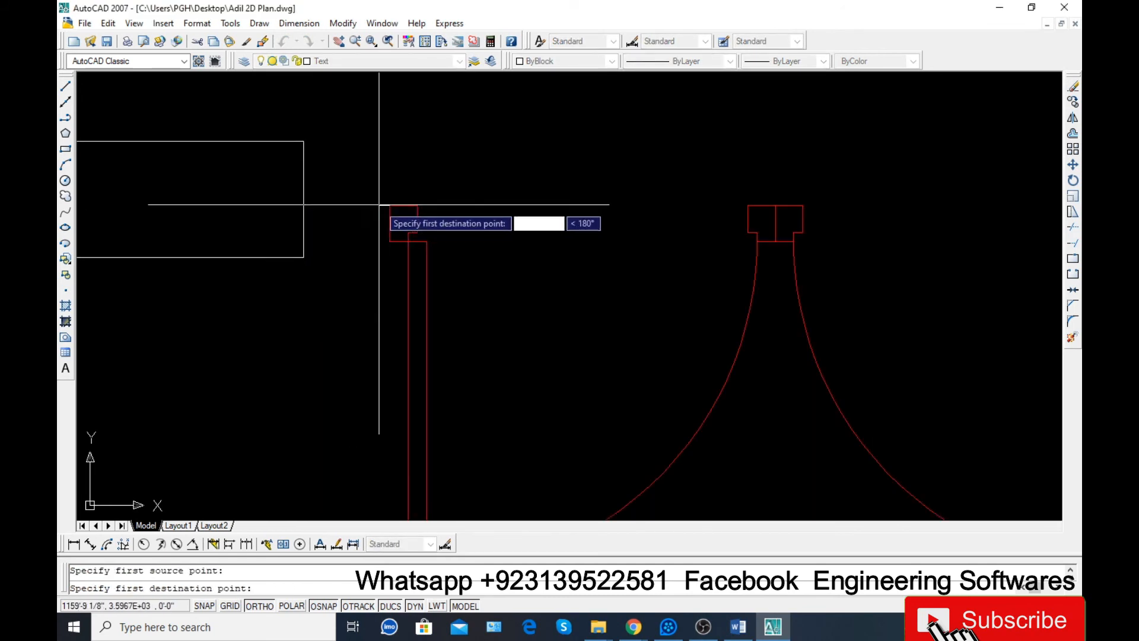
pyautogui.click(305, 200)
pyautogui.scroll(-4, 297, 221)
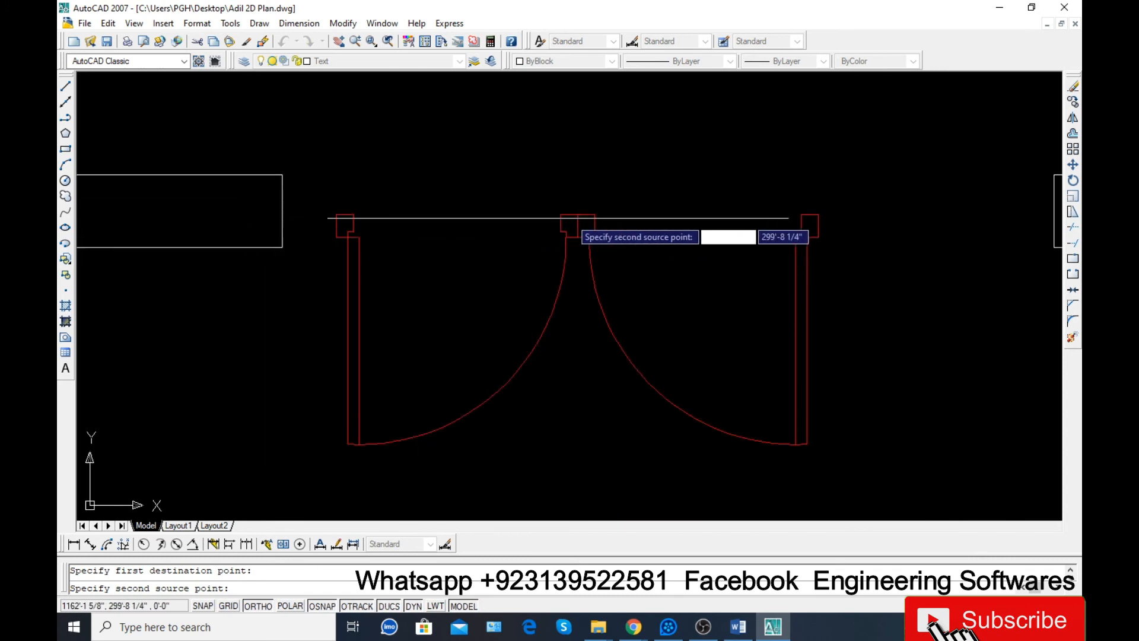
pyautogui.scroll(3, 552, 232)
pyautogui.scroll(-2, 653, 231)
pyautogui.scroll(3, 842, 225)
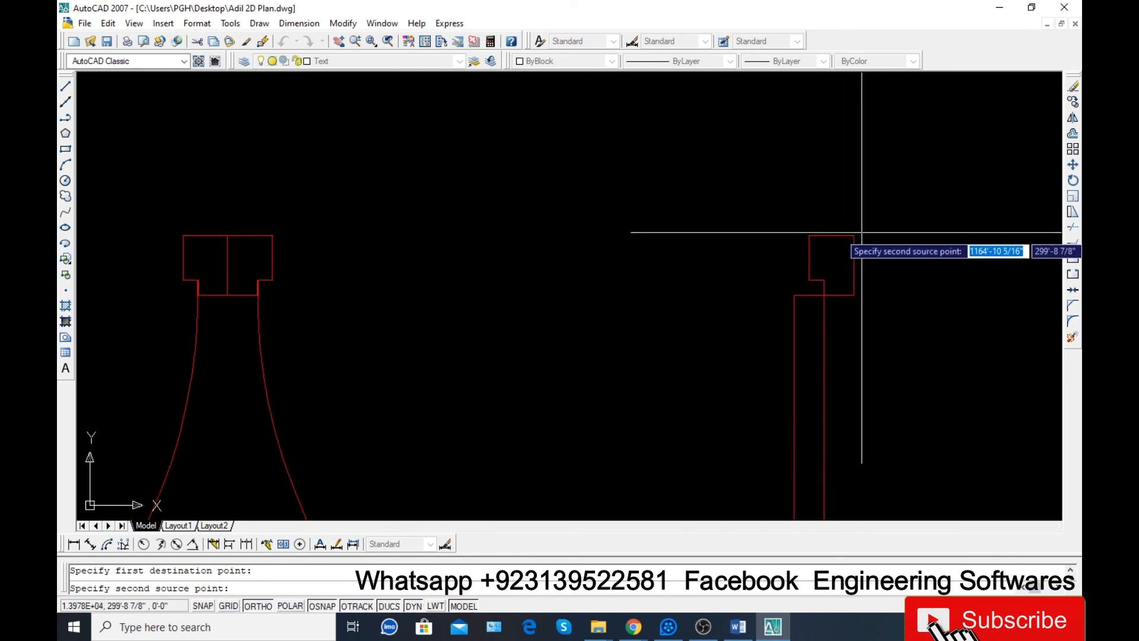
pyautogui.click(849, 234)
pyautogui.scroll(-6, 614, 279)
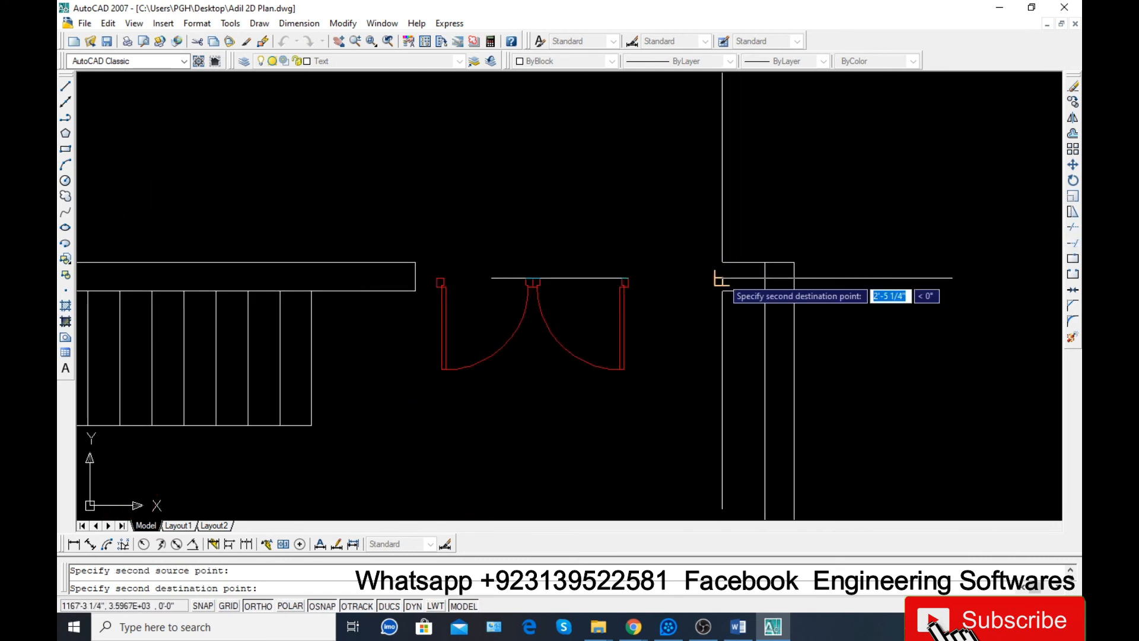
pyautogui.click(722, 276)
pyautogui.press('Return')
pyautogui.write('y')
pyautogui.press('Return')
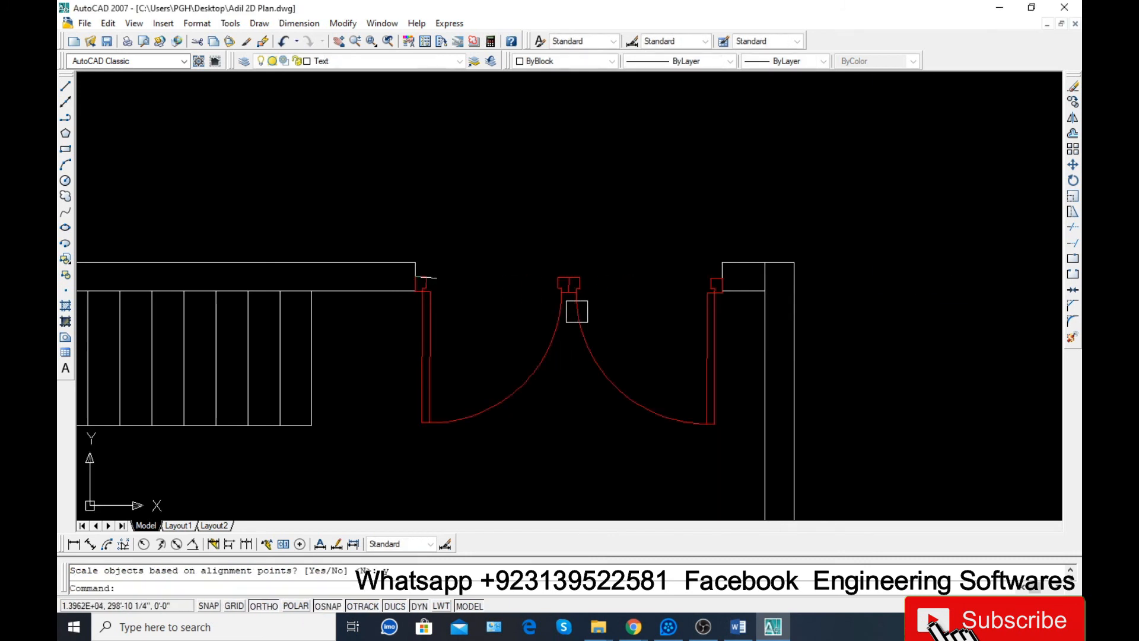
pyautogui.scroll(2, 512, 327)
pyautogui.scroll(-2, 549, 321)
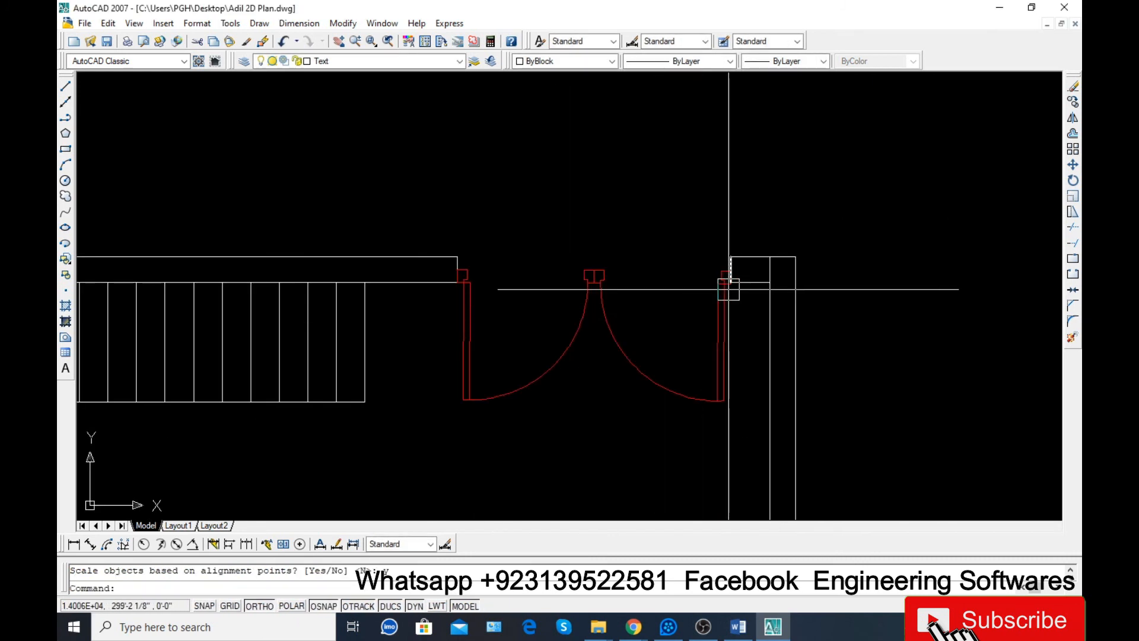
# - Trim the leftover piece of the right wall's inner line that crosses the new wall return beside the double door
pyautogui.scroll(3, 776, 281)
pyautogui.click(770, 258)
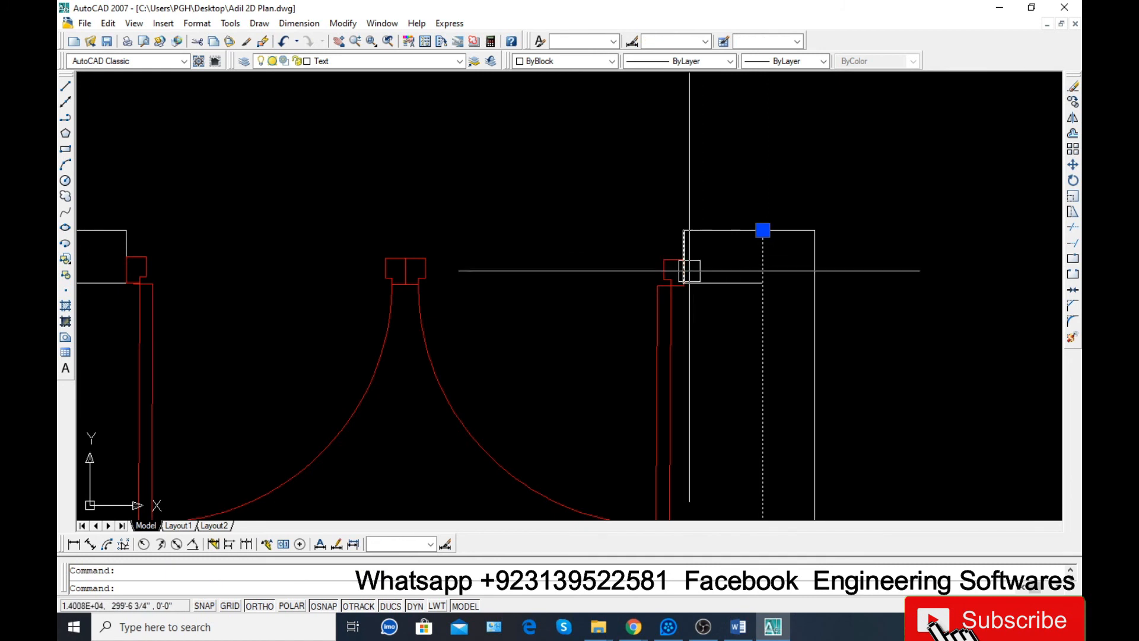
pyautogui.write('t')
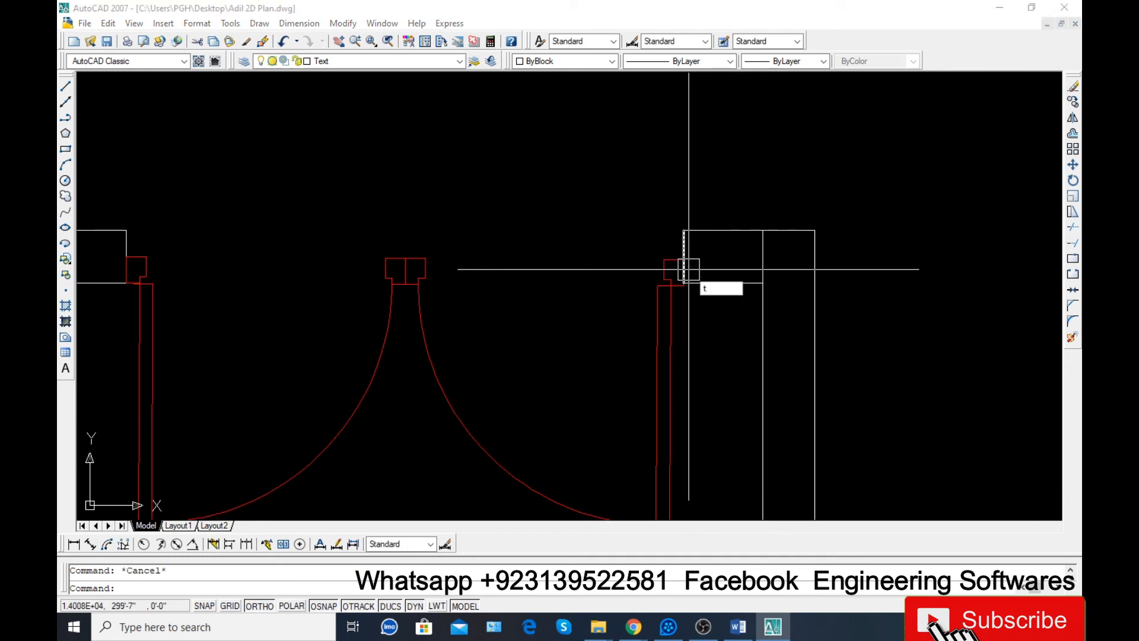
pyautogui.write('r')
pyautogui.press('Return')
pyautogui.press('Return')
pyautogui.click(757, 256)
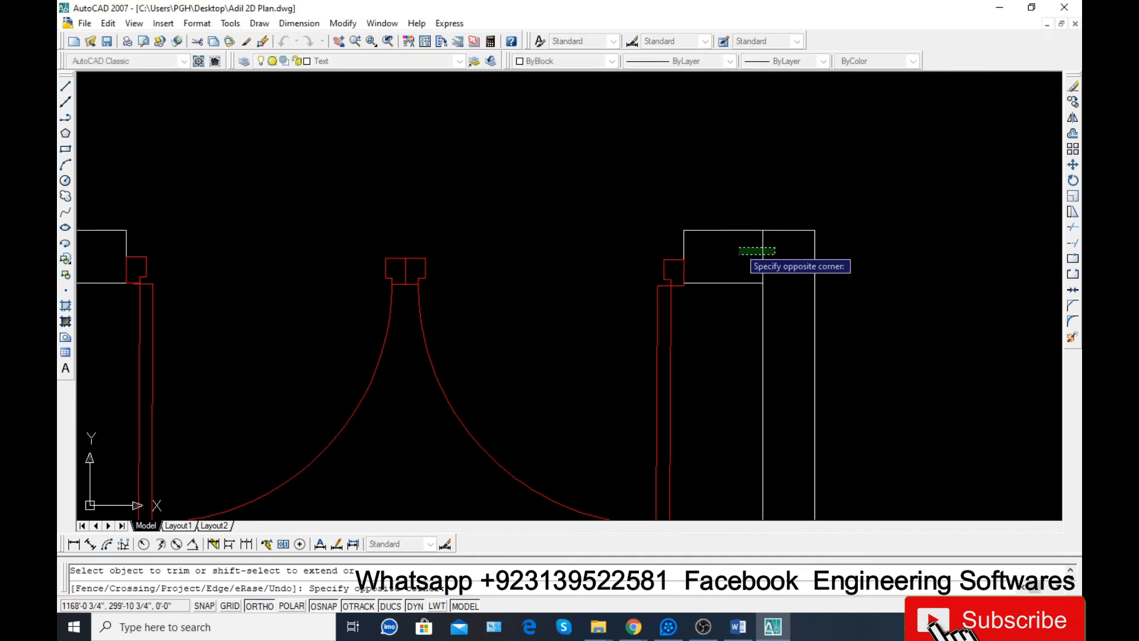
pyautogui.click(739, 248)
pyautogui.scroll(-6, 578, 170)
pyautogui.scroll(2, 620, 202)
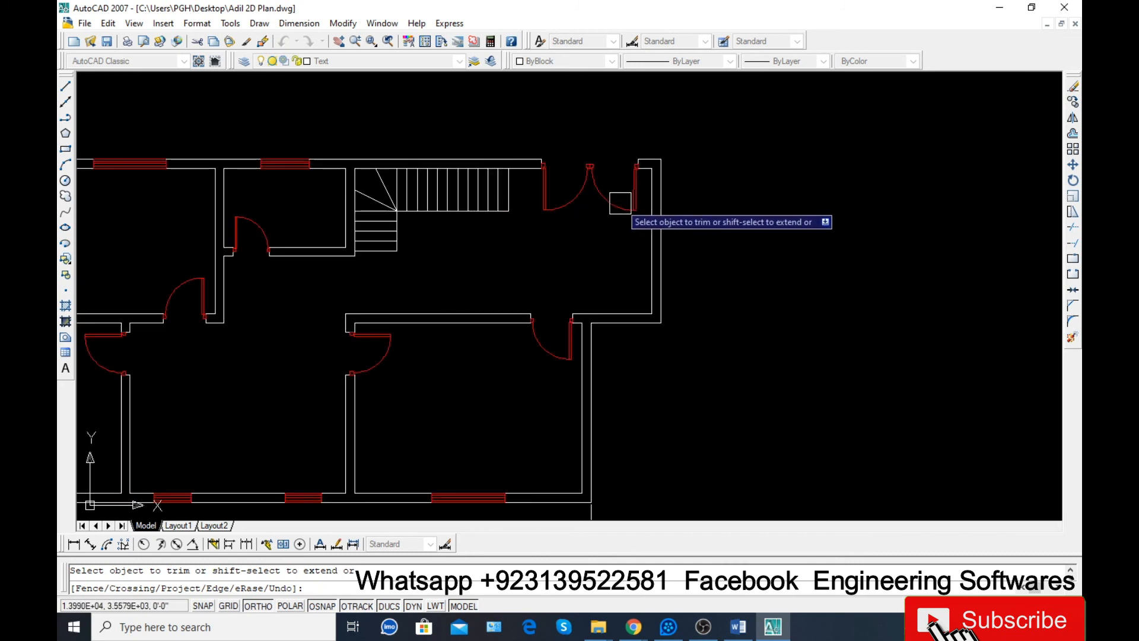
pyautogui.scroll(3, 620, 203)
pyautogui.press('Escape')
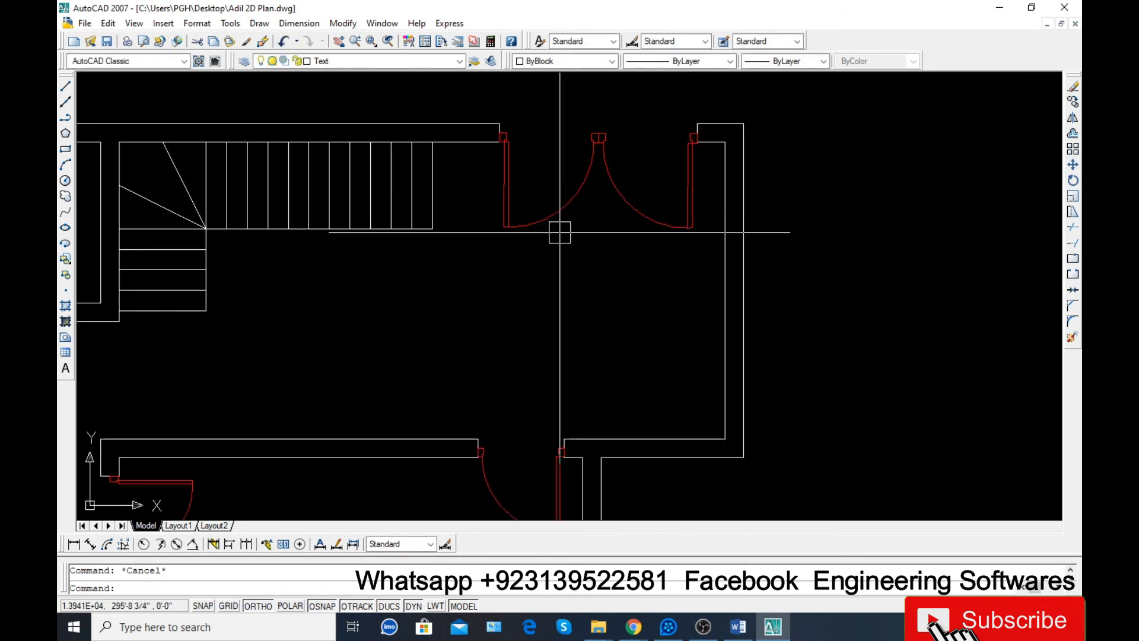
# - Undo the trim of the right wall's inner line and the alignment and scaling of the double door
pyautogui.hotkey('ctrl', 'z')
pyautogui.scroll(-2, 560, 232)
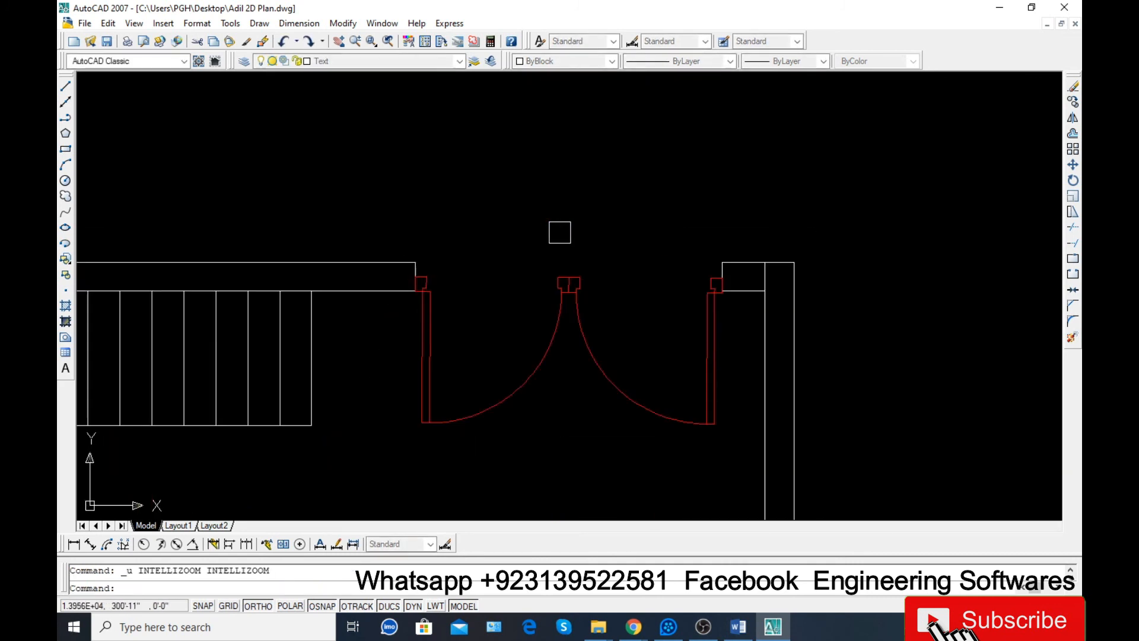
pyautogui.hotkey('ctrl', 'z')
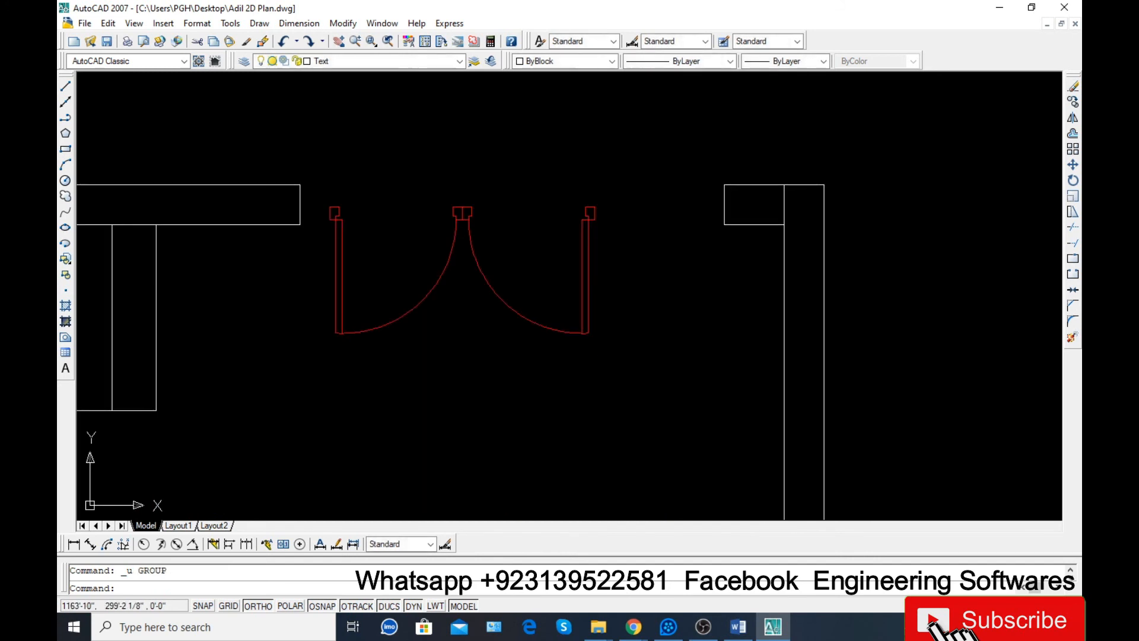
pyautogui.scroll(2, 361, 246)
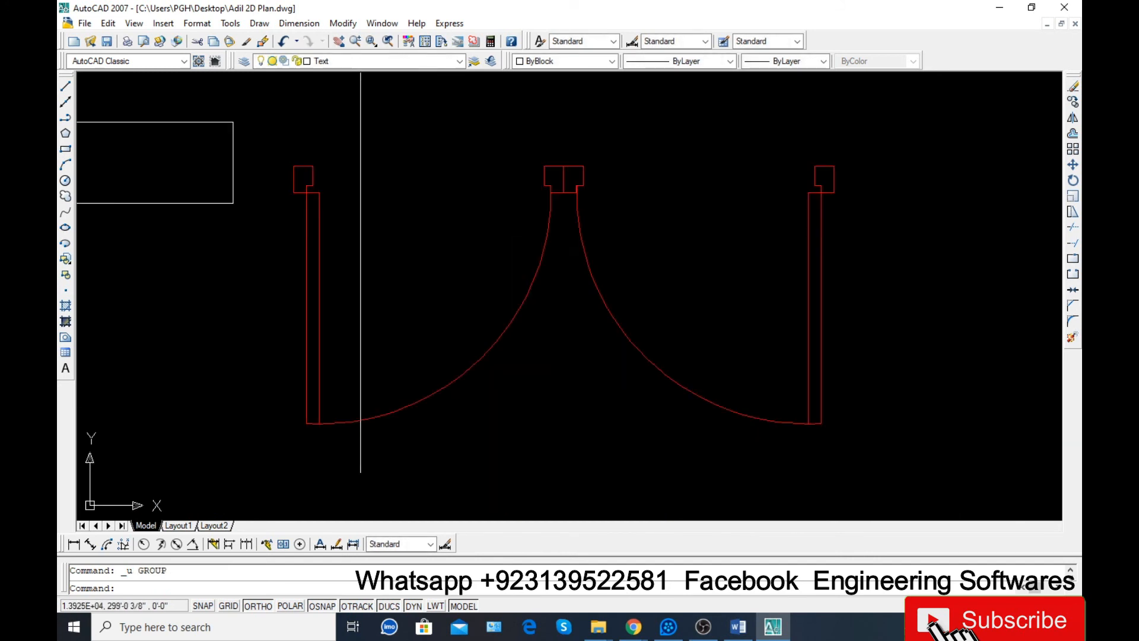
pyautogui.click(610, 145)
pyautogui.click(514, 208)
pyautogui.press('Return')
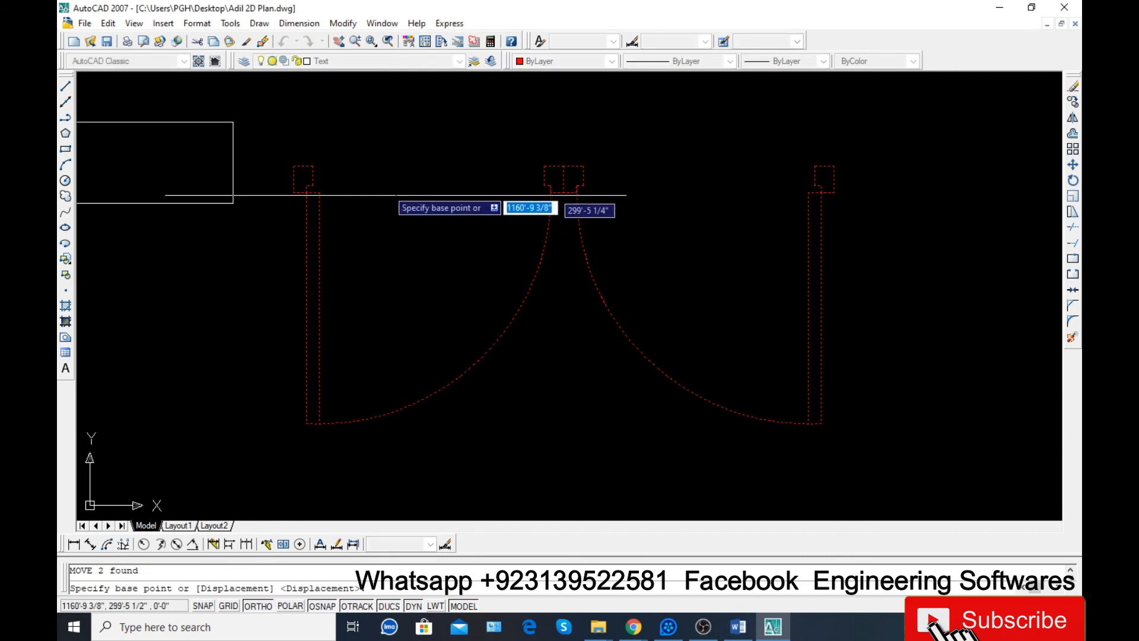
pyautogui.press('Escape')
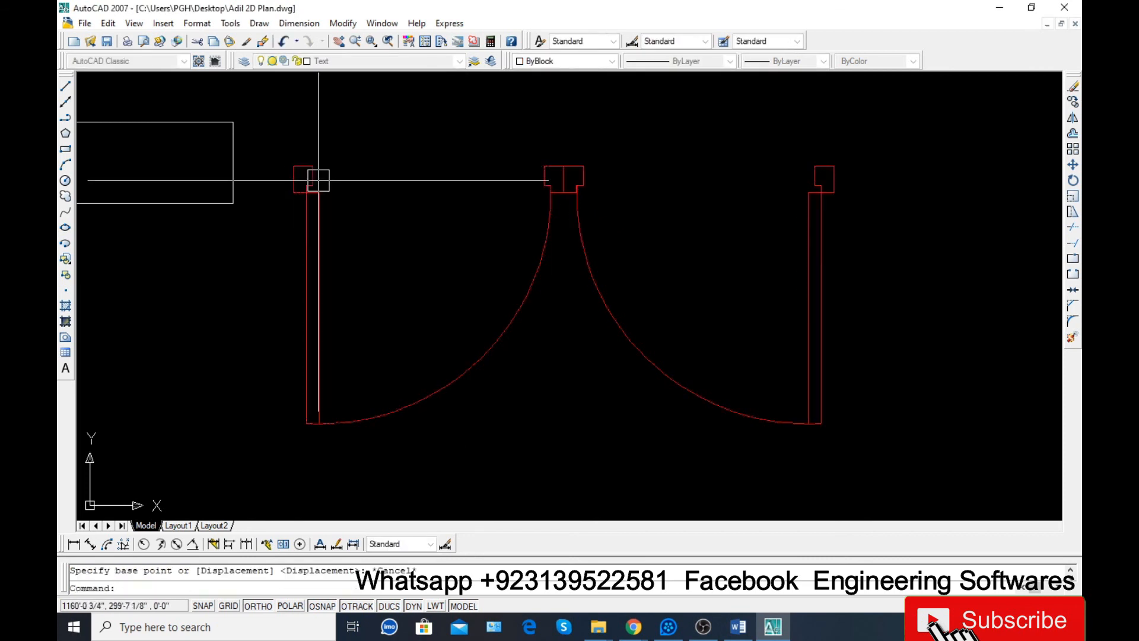
# - Align the left door leaf using both outer jamb corners of the double door and the wall-end midpoints, scaling it to the alignment points
pyautogui.write('al')
pyautogui.press('Return')
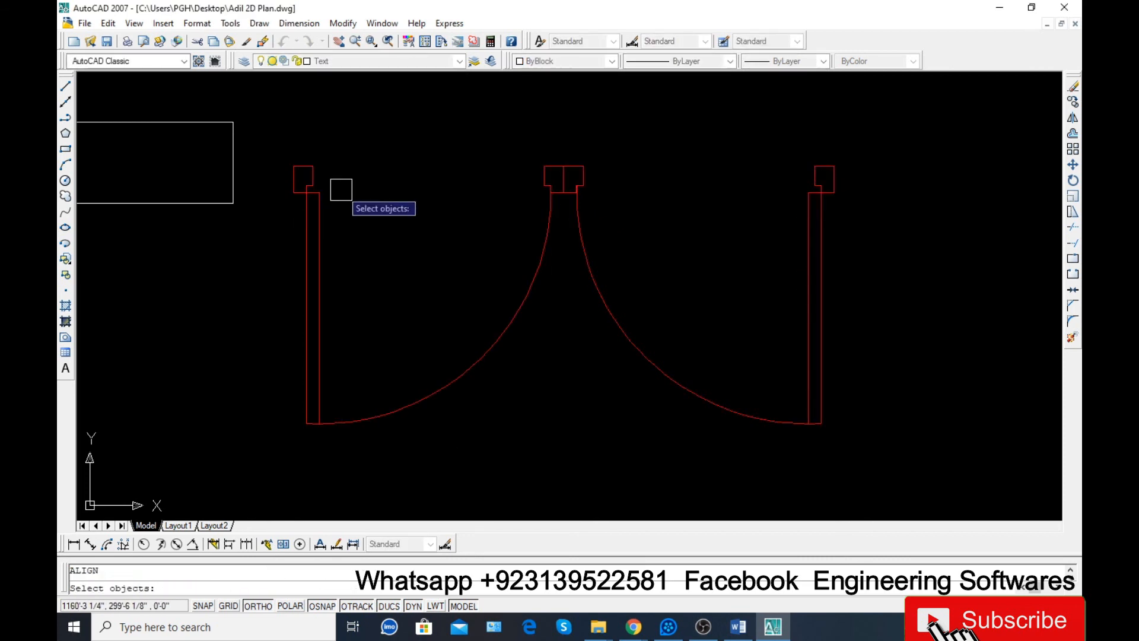
pyautogui.click(302, 181)
pyautogui.press('Return')
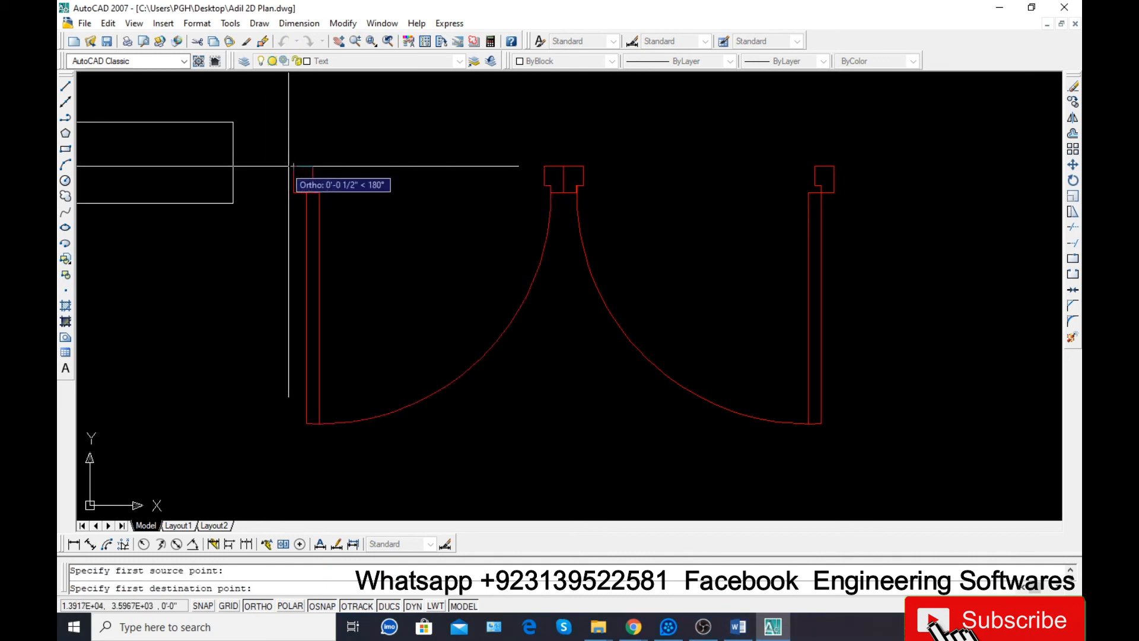
pyautogui.click(234, 161)
pyautogui.scroll(-2, 248, 214)
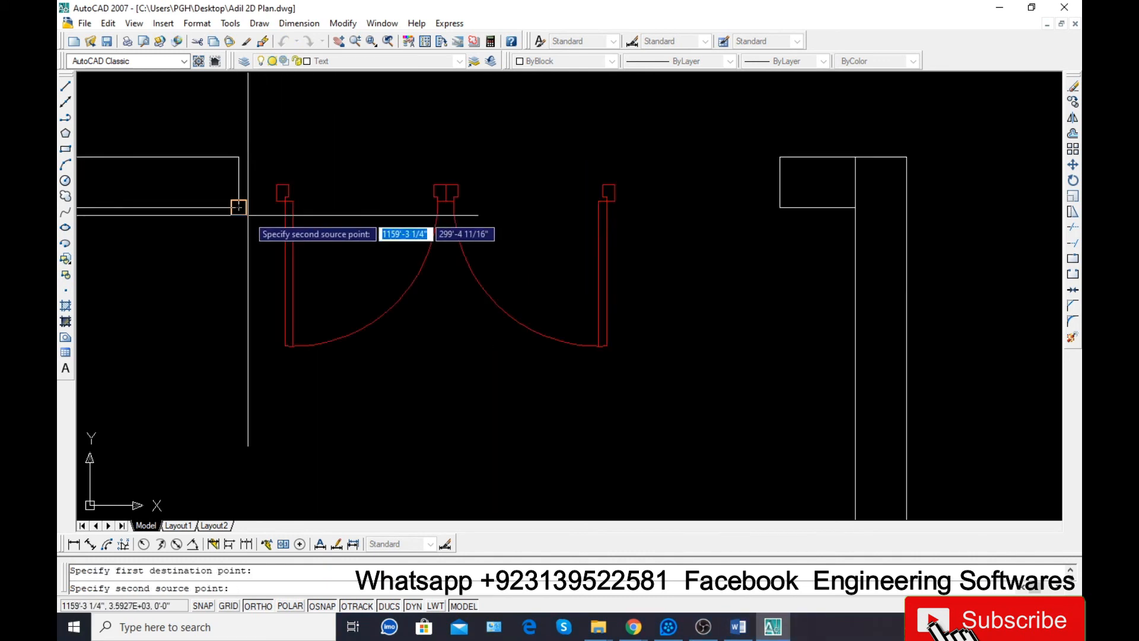
pyautogui.scroll(3, 673, 195)
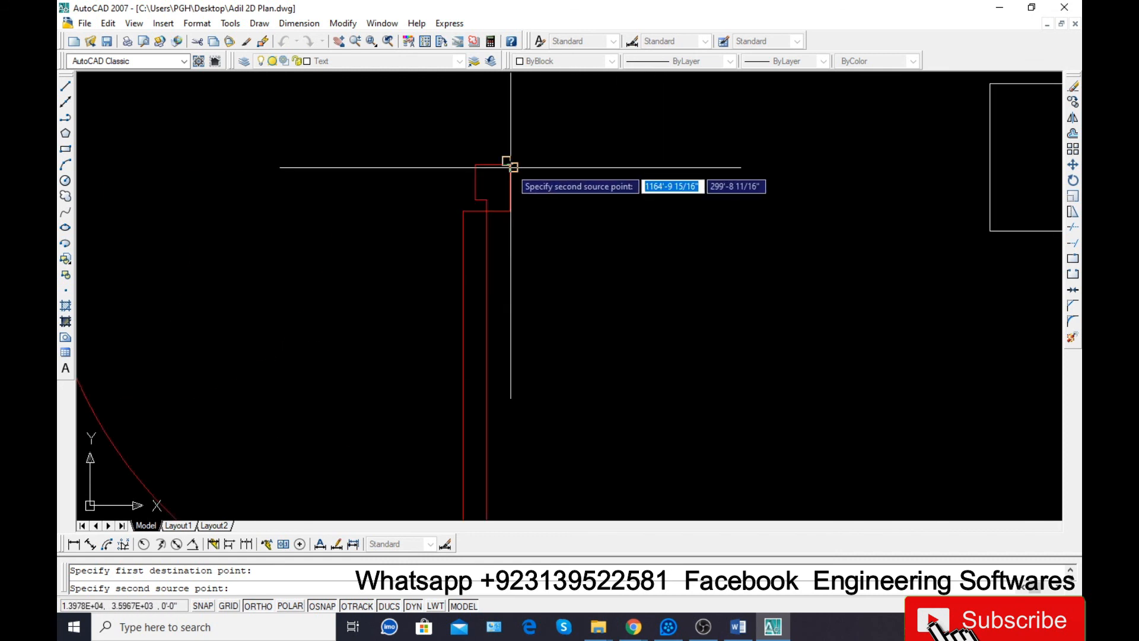
pyautogui.scroll(-2, 508, 162)
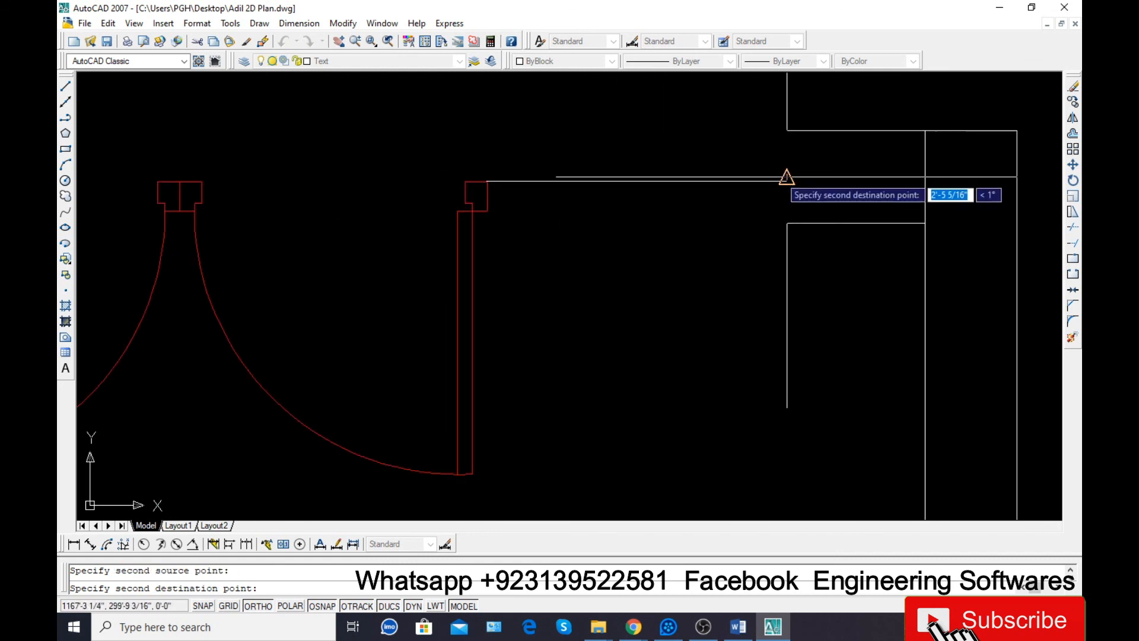
pyautogui.scroll(3, 787, 189)
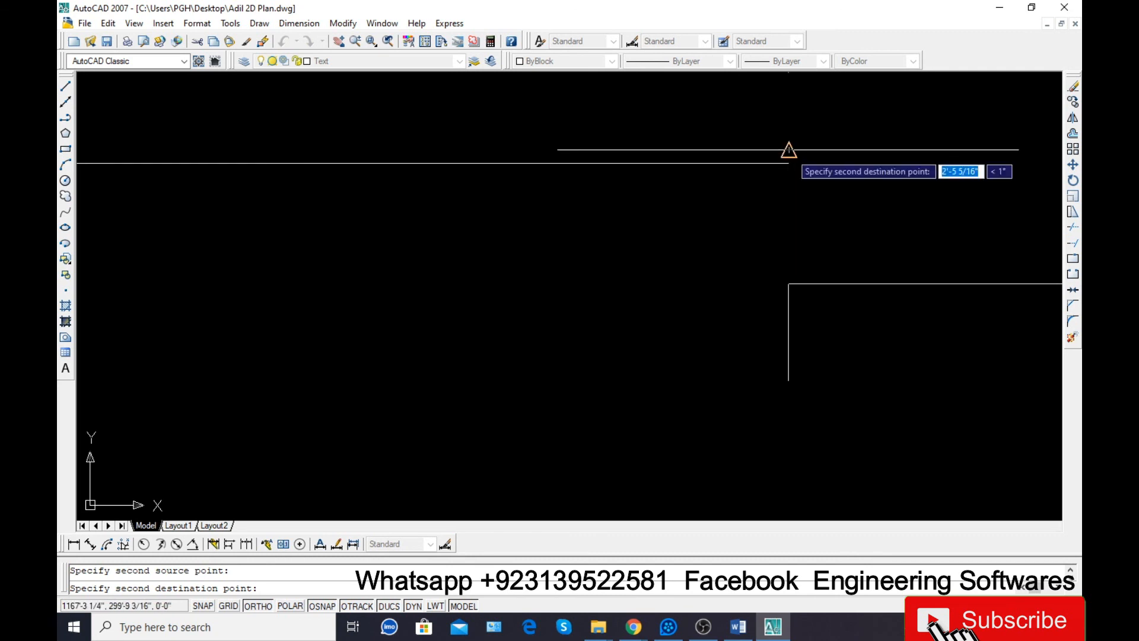
pyautogui.click(788, 150)
pyautogui.press('Return')
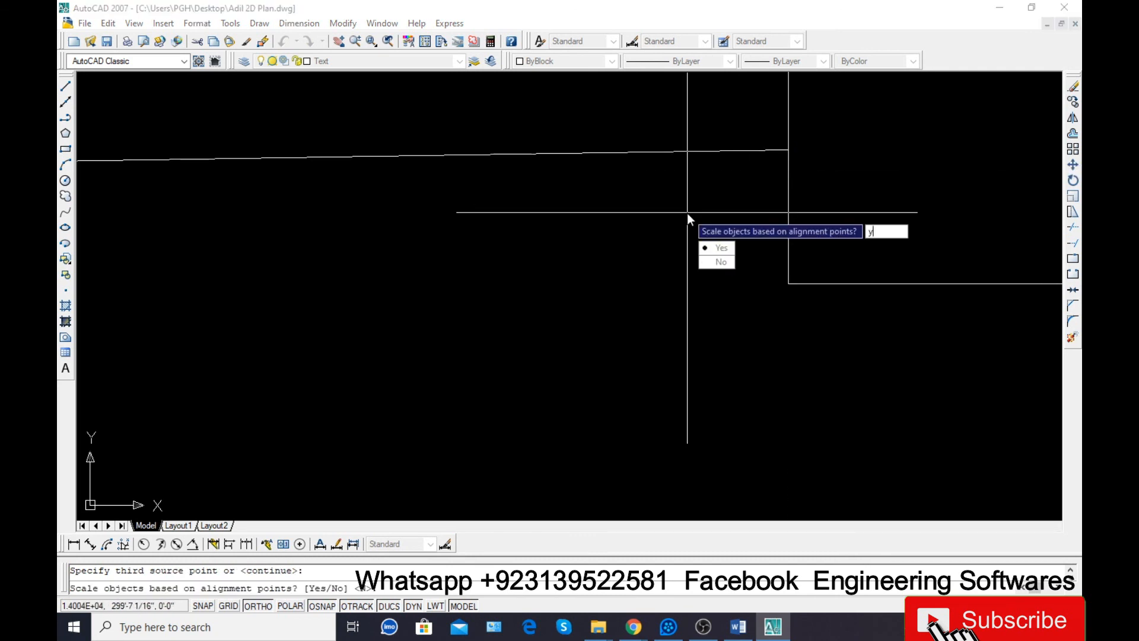
pyautogui.write('y')
pyautogui.press('Return')
pyautogui.scroll(-2, 661, 211)
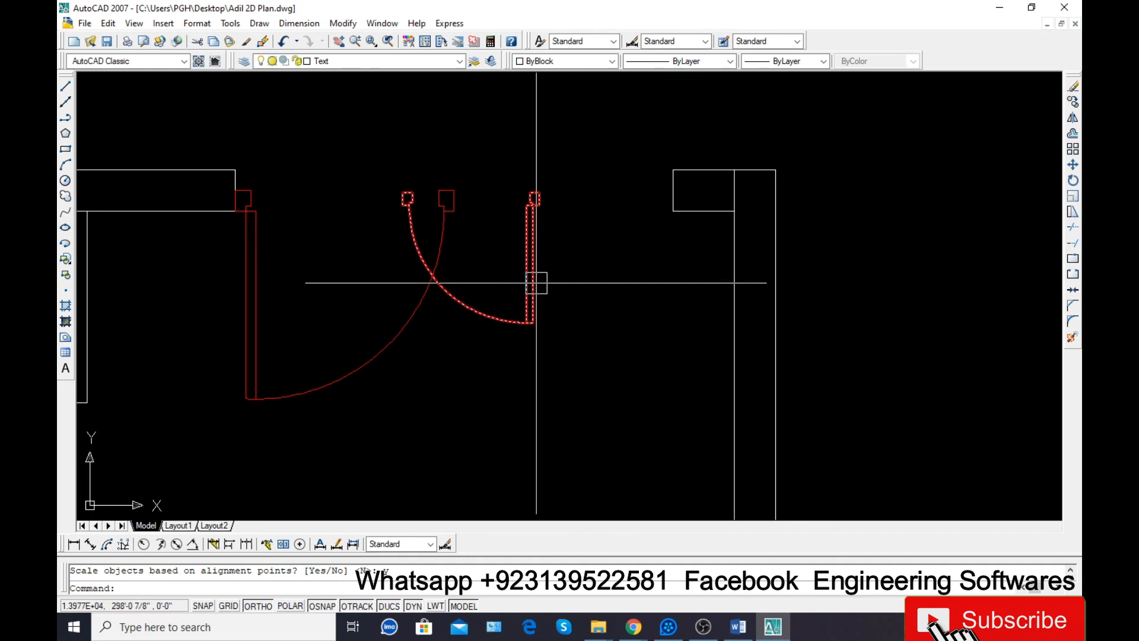
# - Align the right door leaf between the left leaf's inner jamb corner and the right wall end's midpoint, scaling it to fit
pyautogui.write('l')
pyautogui.press('Return')
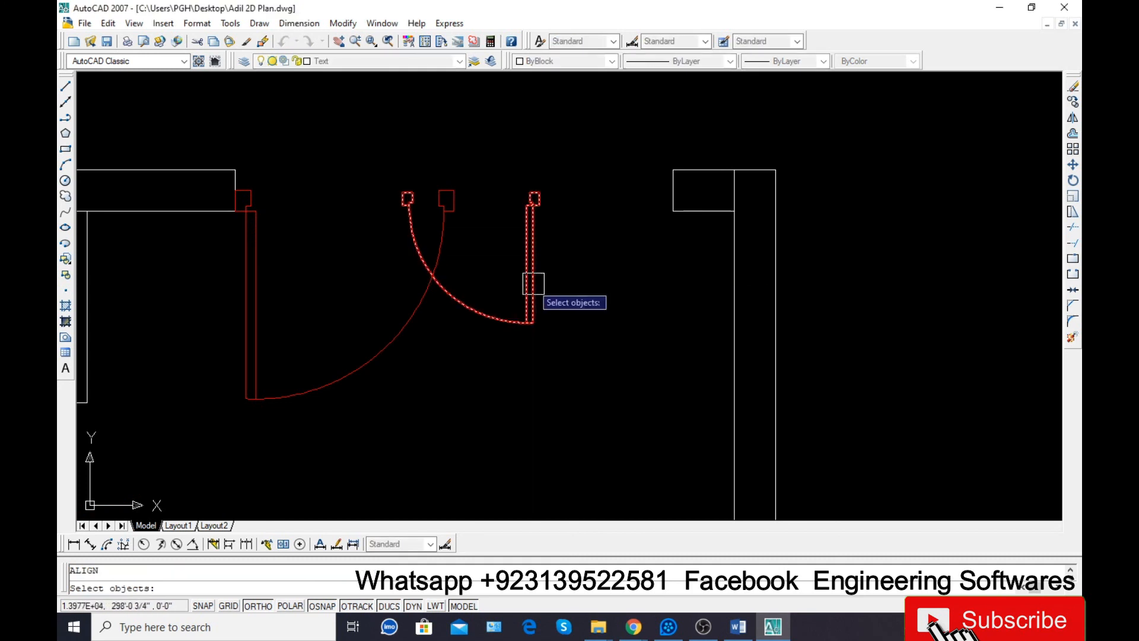
pyautogui.click(530, 256)
pyautogui.press('Return')
pyautogui.click(402, 192)
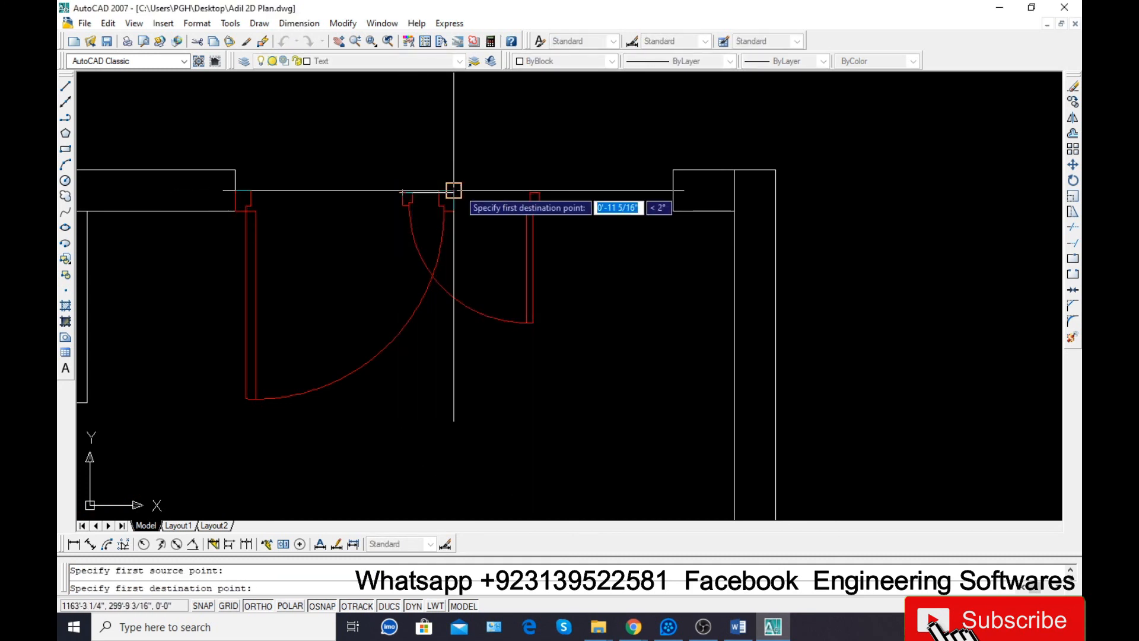
pyautogui.click(453, 190)
pyautogui.click(536, 191)
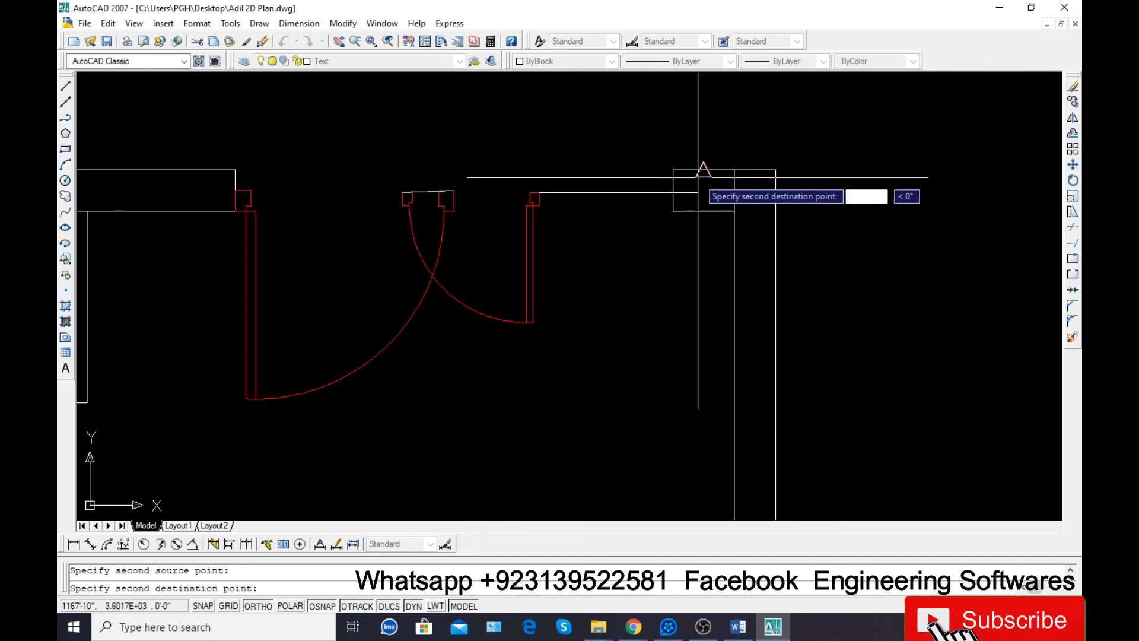
pyautogui.scroll(5, 652, 189)
pyautogui.scroll(3, 644, 193)
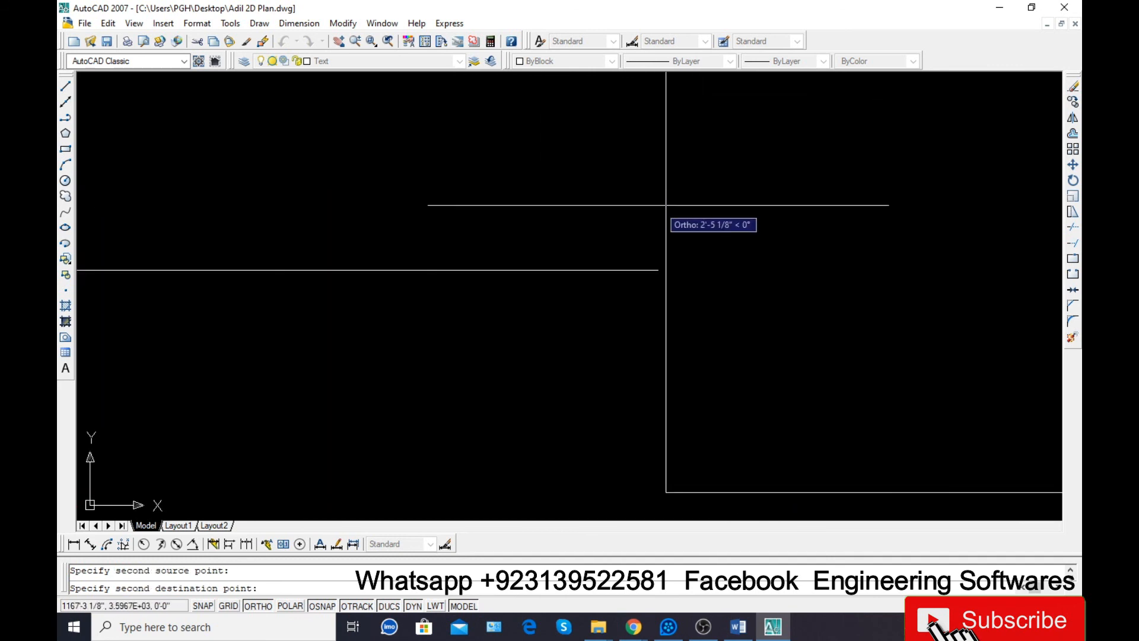
pyautogui.click(665, 245)
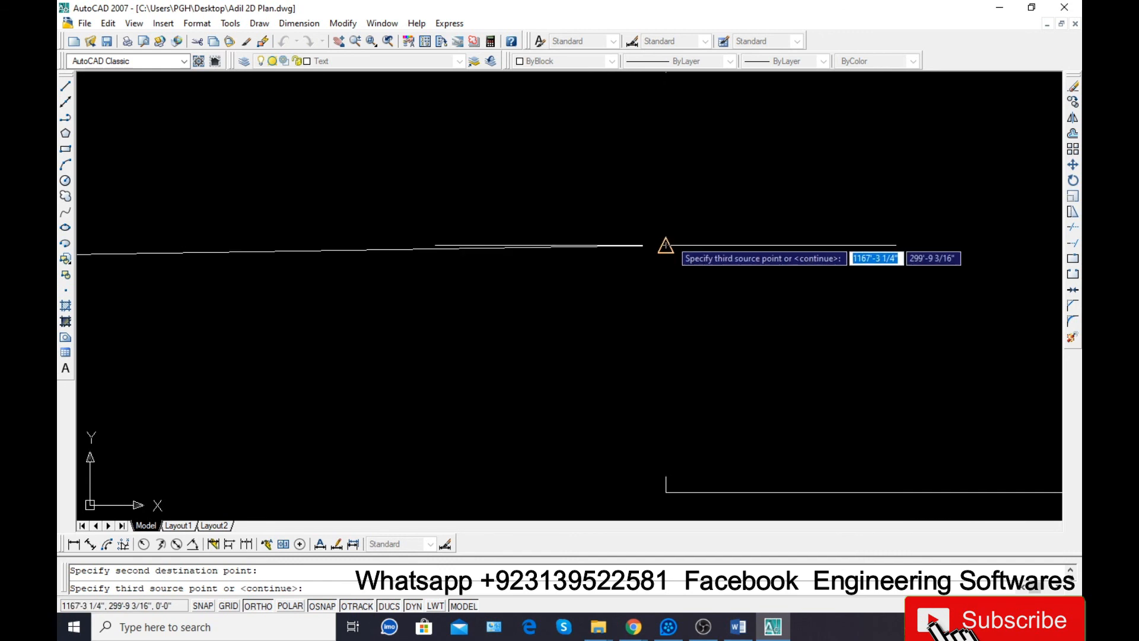
pyautogui.press('Return')
pyautogui.write('y')
pyautogui.press('Return')
# - Save the floor plan drawing
pyautogui.scroll(-5, 599, 196)
pyautogui.scroll(-6, 610, 197)
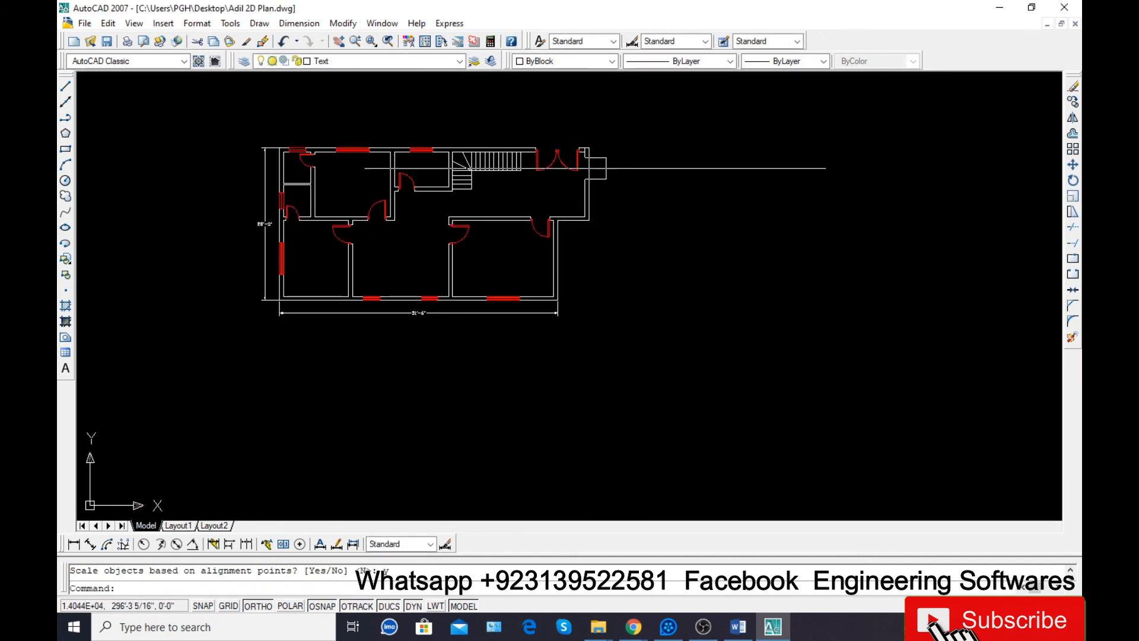
pyautogui.scroll(2, 243, 98)
pyautogui.scroll(-1, 244, 98)
pyautogui.scroll(1, 266, 136)
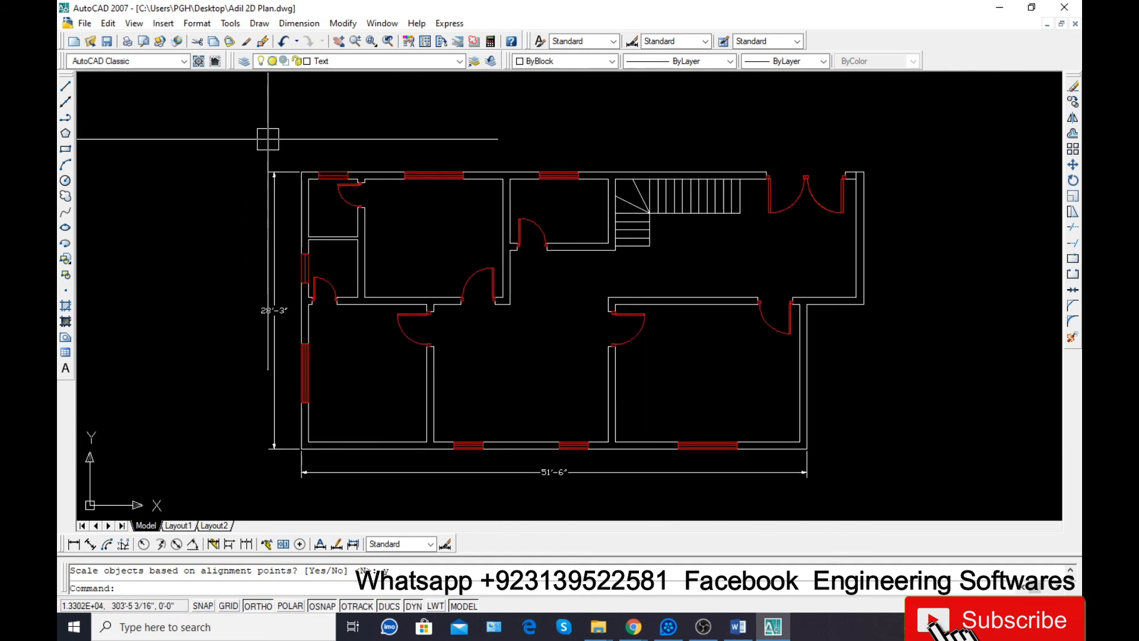
pyautogui.press('Escape')
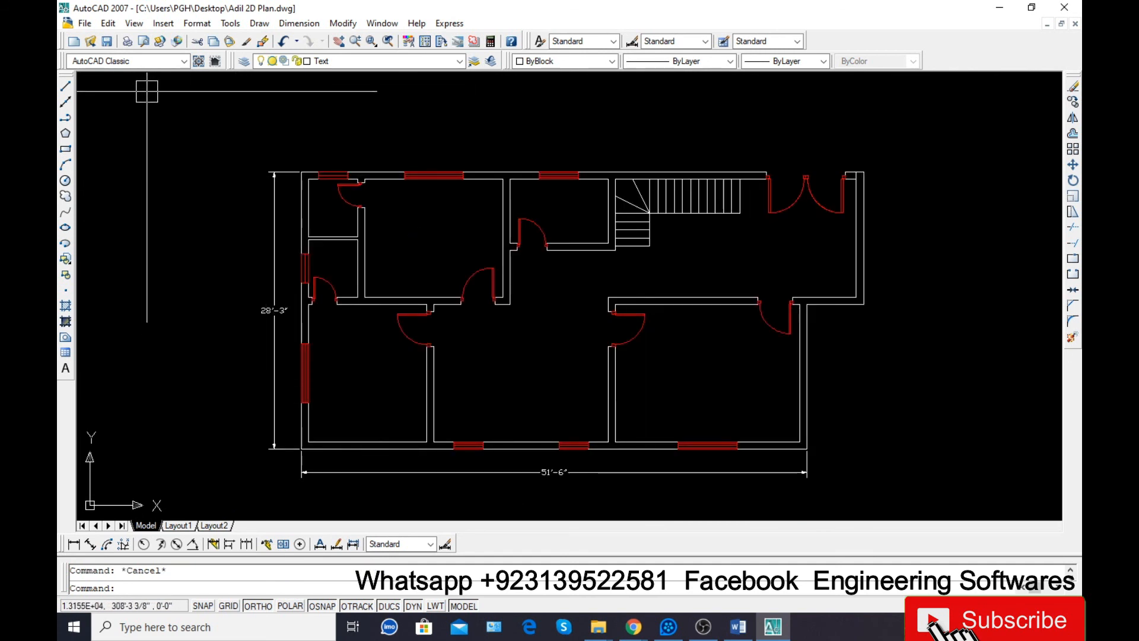
pyautogui.hotkey('ctrl', 's')
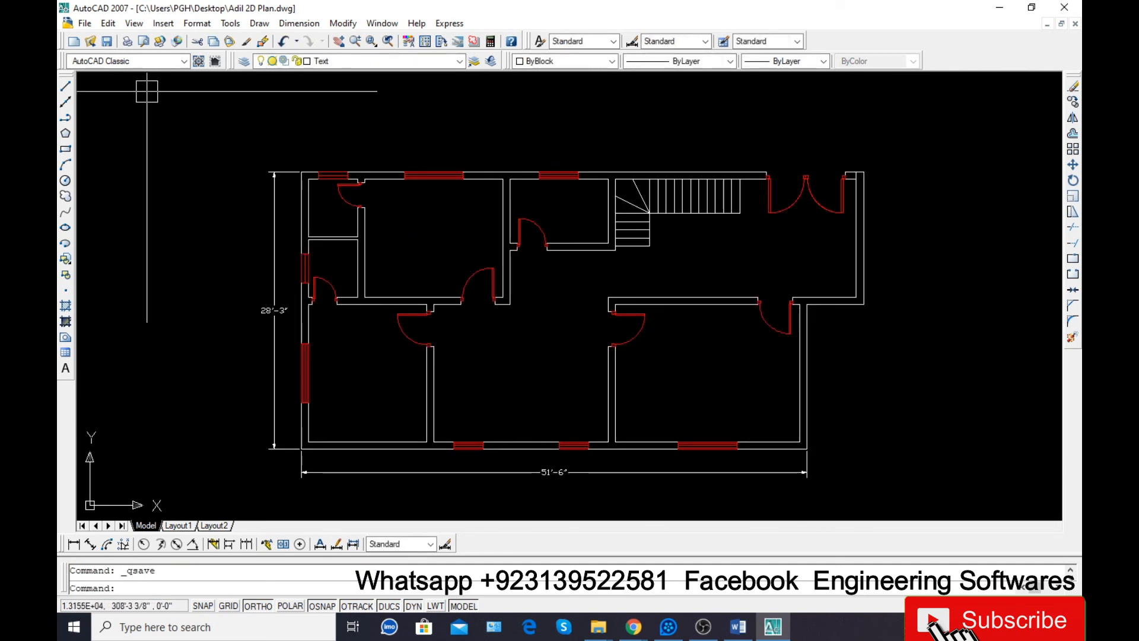